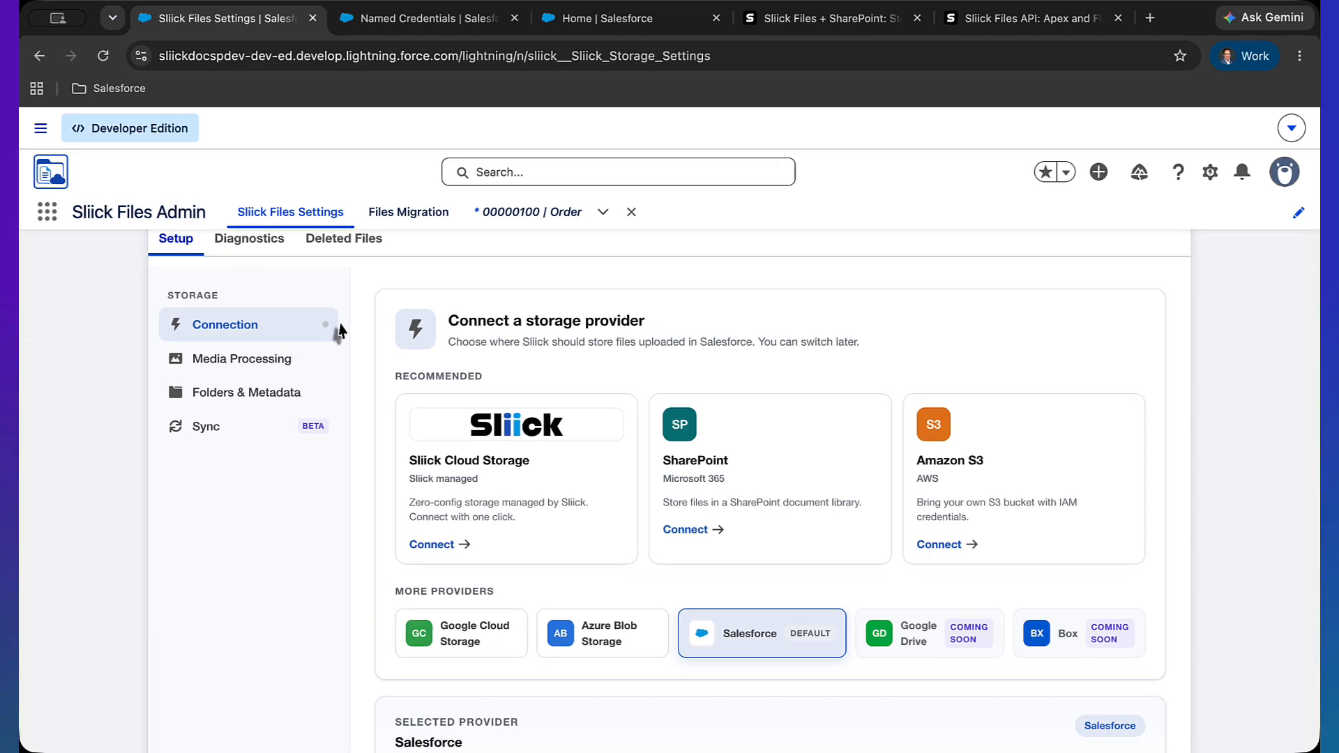
Choose SharePoint as the storage provider
scroll(341, 325, up, 2)
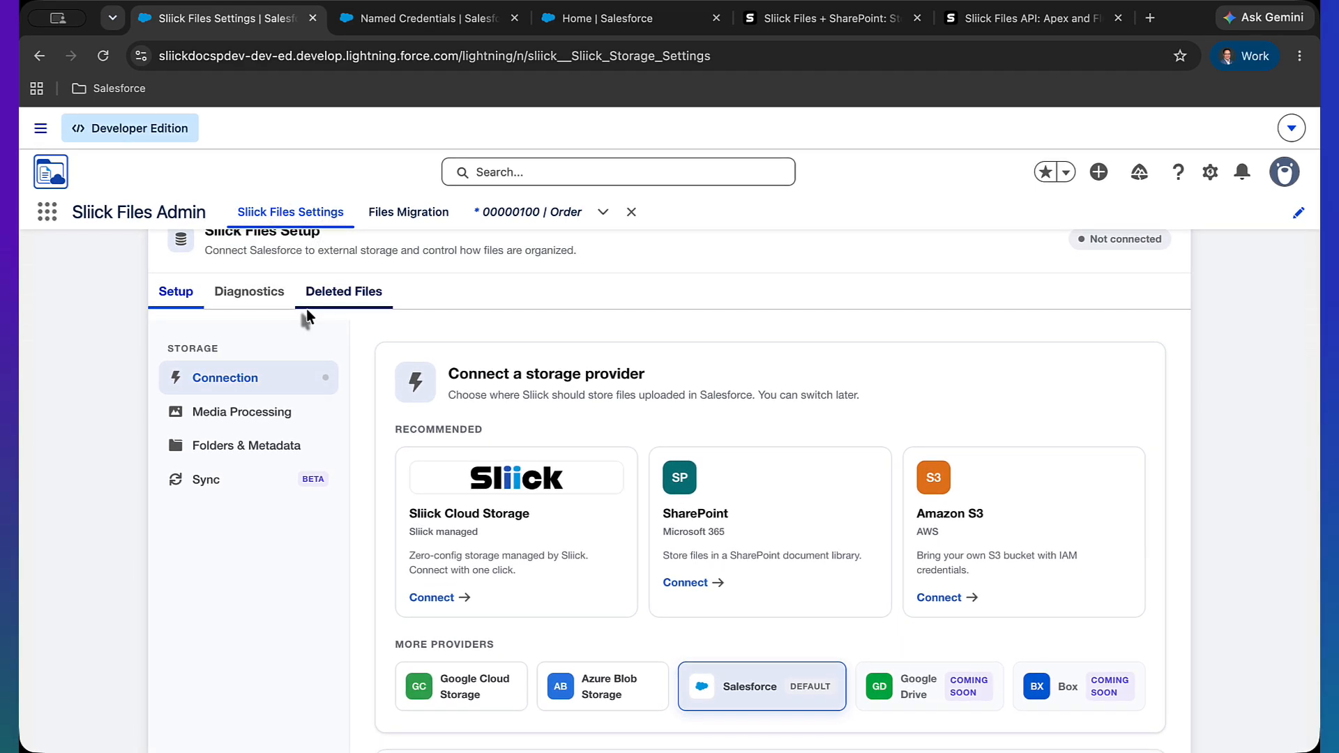
scroll(307, 310, up, 2)
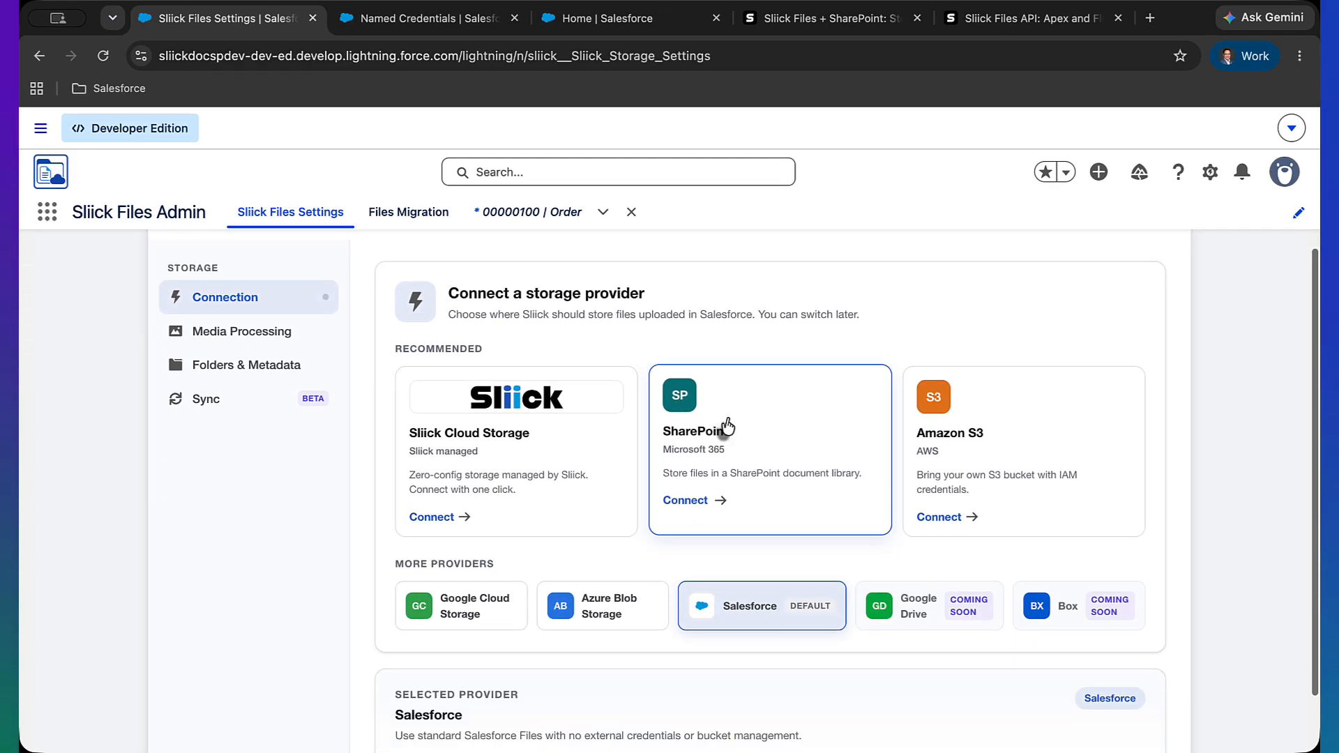
click(726, 426)
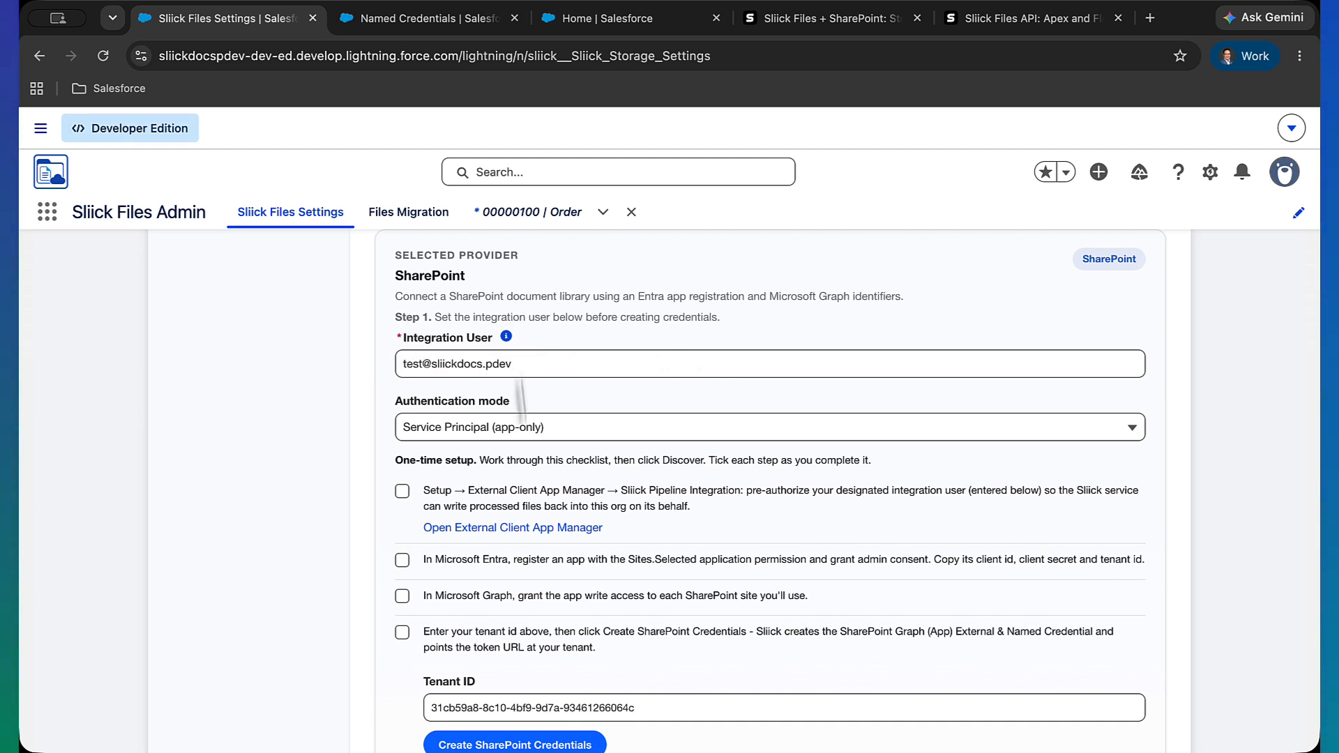
Keep Service Principal (app-only) authentication and tick the External Client App Manager pre-authorization checklist item
click(523, 427)
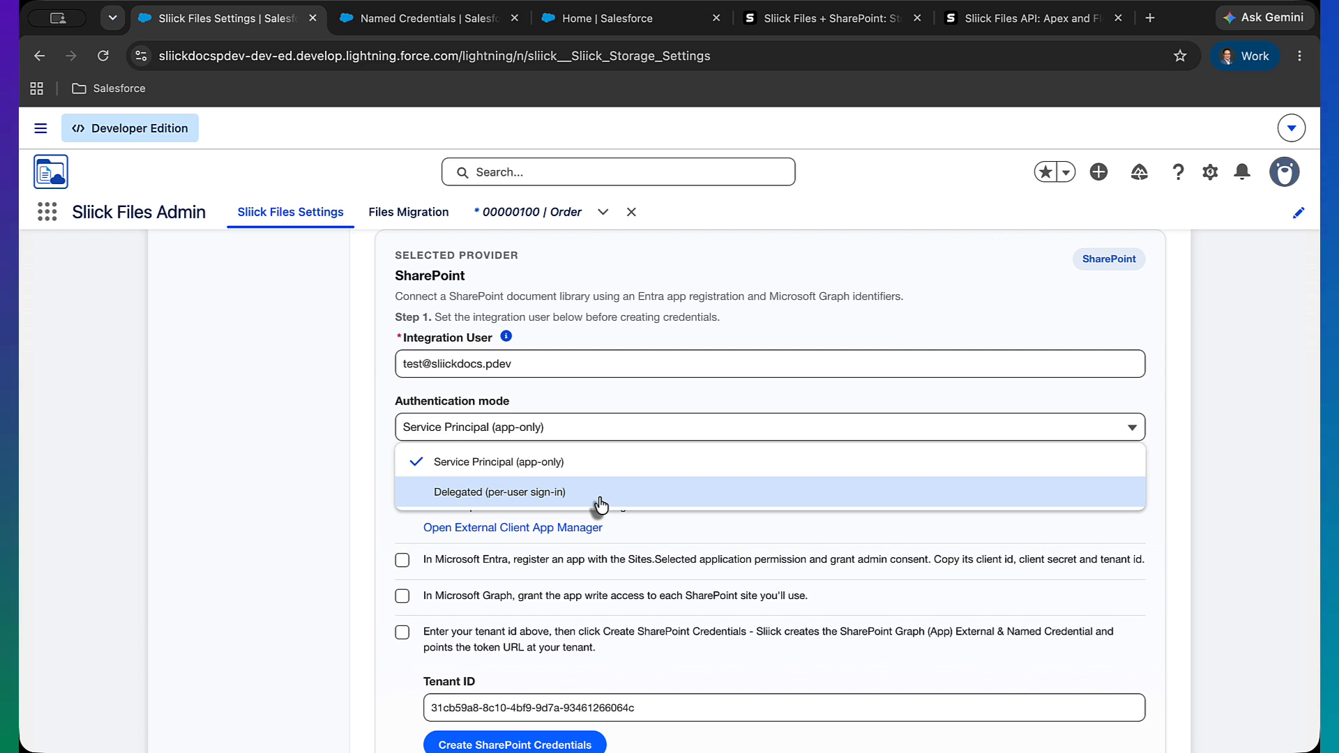
click(325, 555)
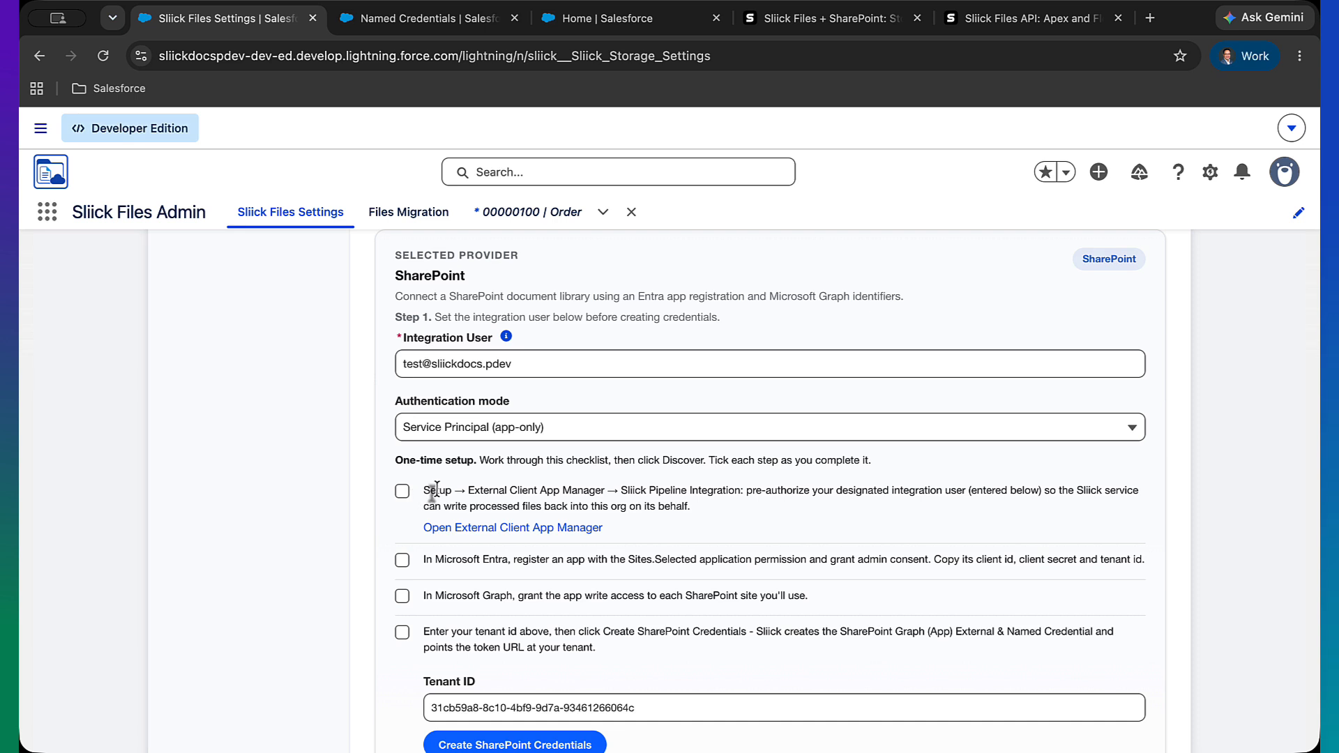
scroll(436, 490, down, 1)
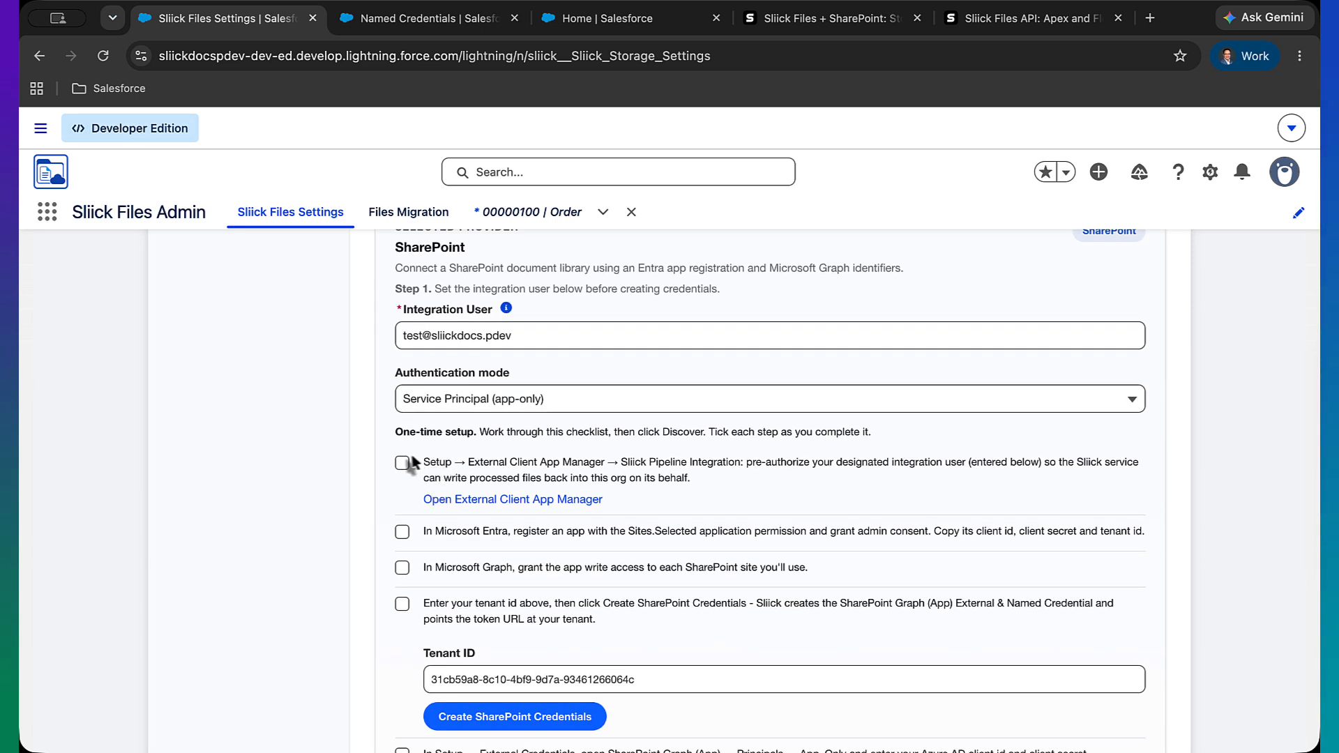
click(402, 463)
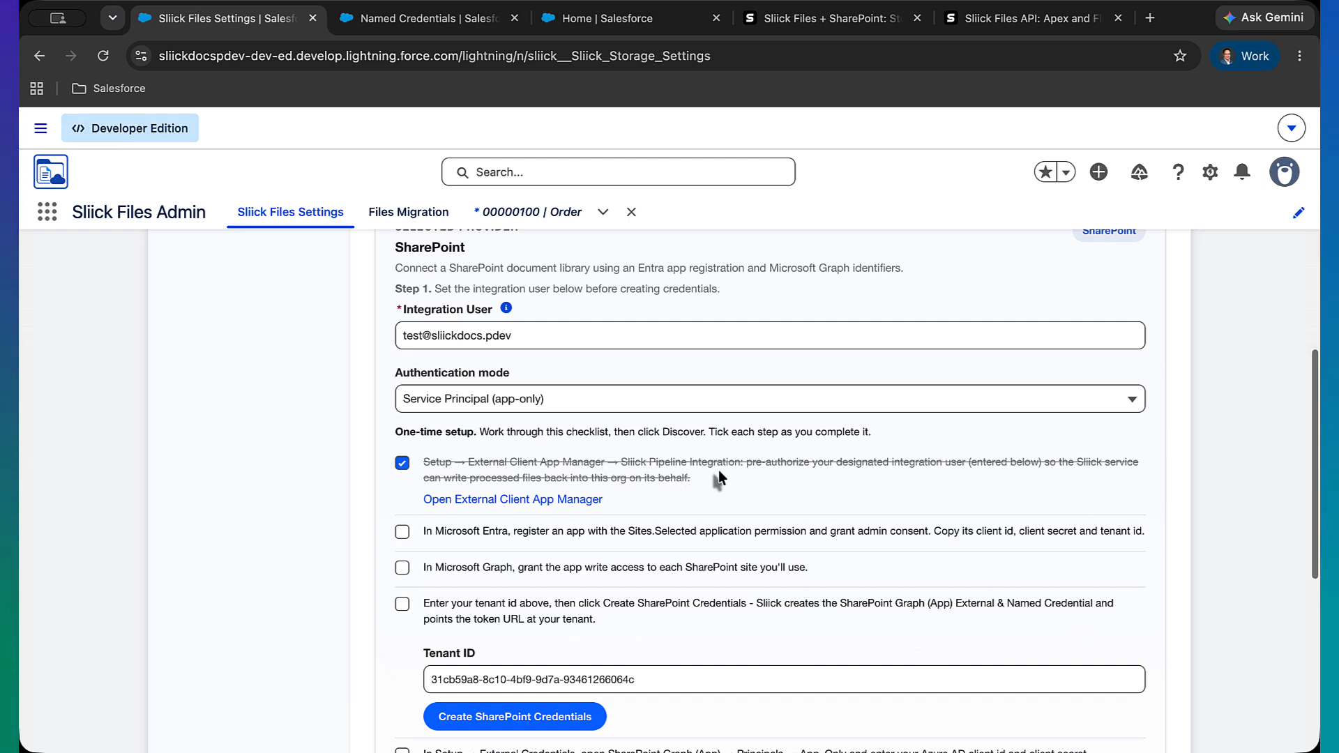
Tick the Microsoft Entra app registration, Microsoft Graph access and tenant ID checklist items
scroll(718, 469, down, 1)
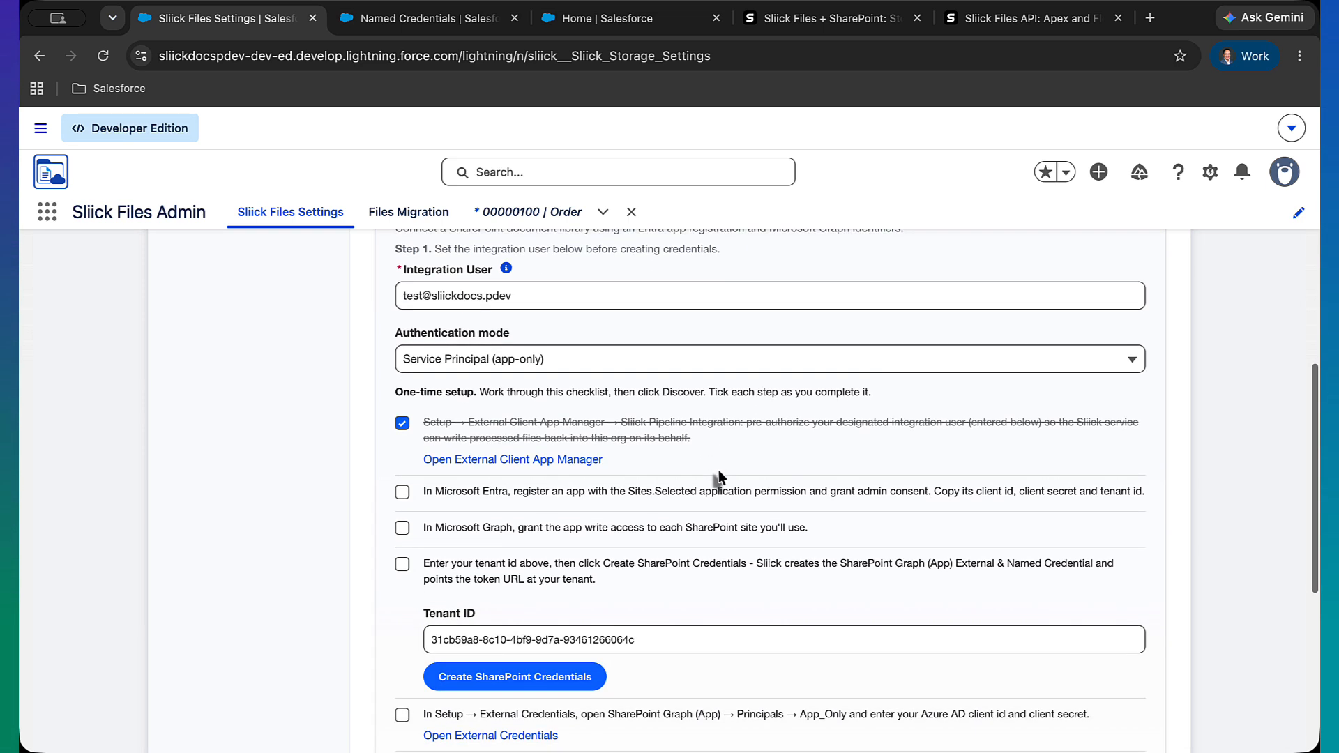
click(402, 493)
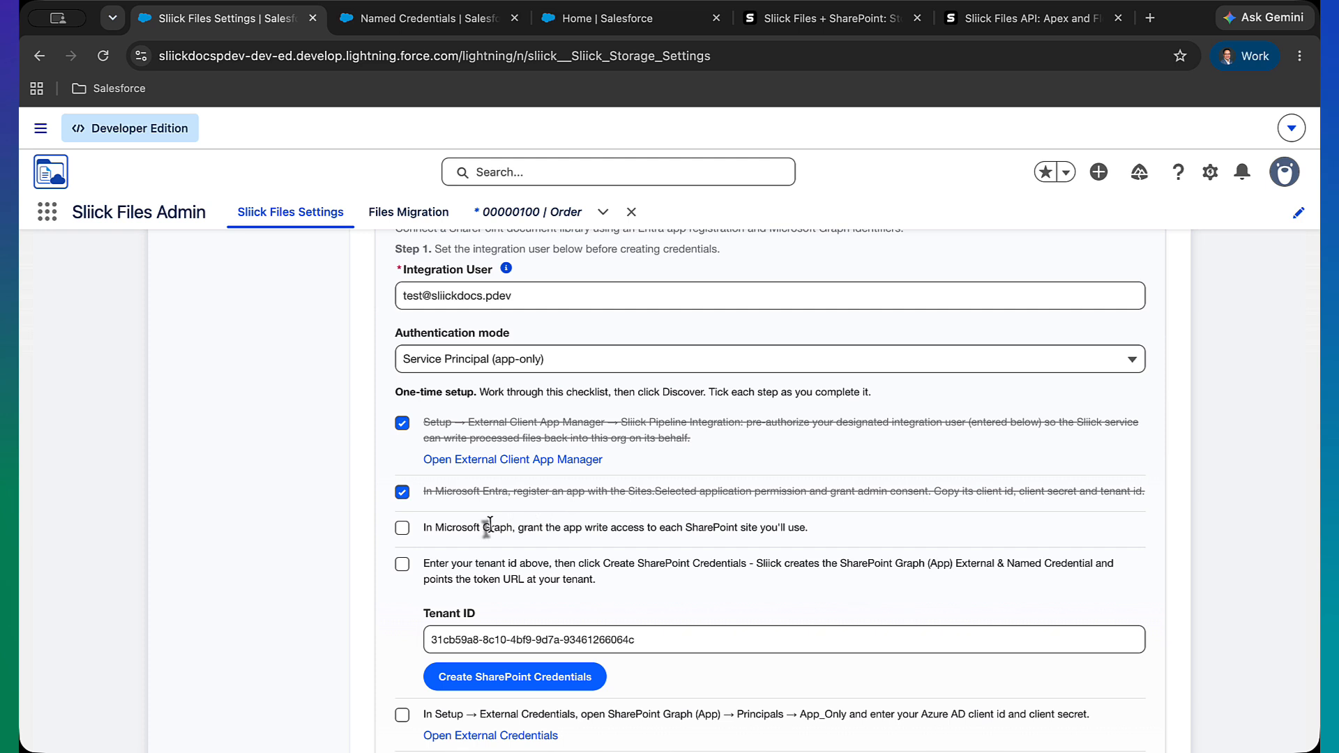
click(403, 531)
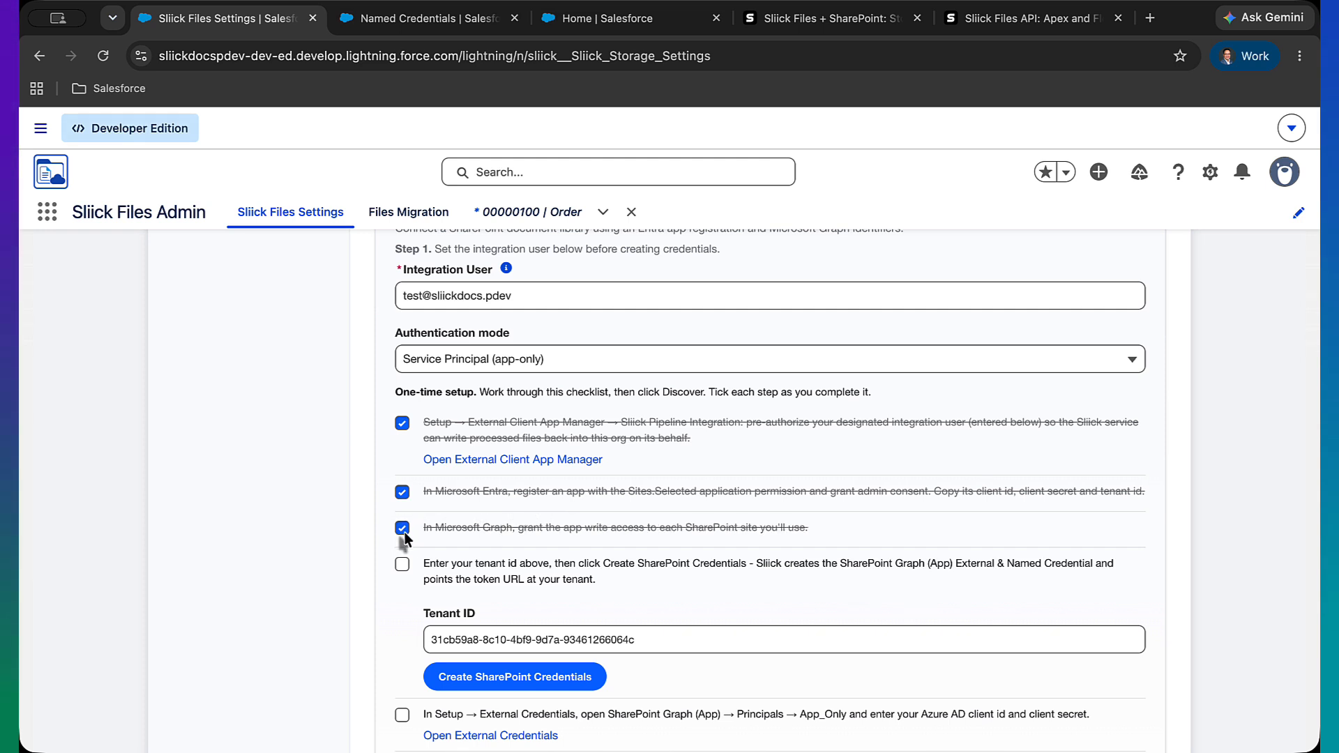
scroll(405, 533, down, 1)
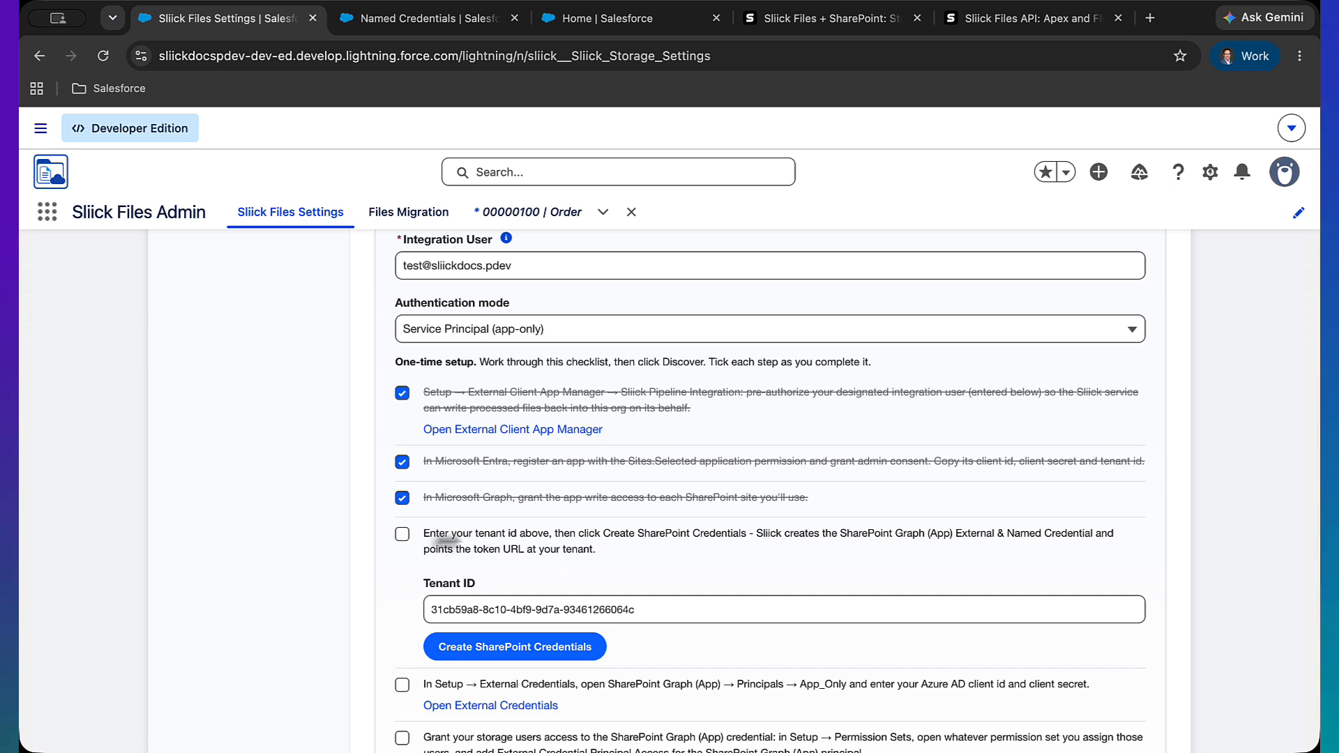
click(404, 535)
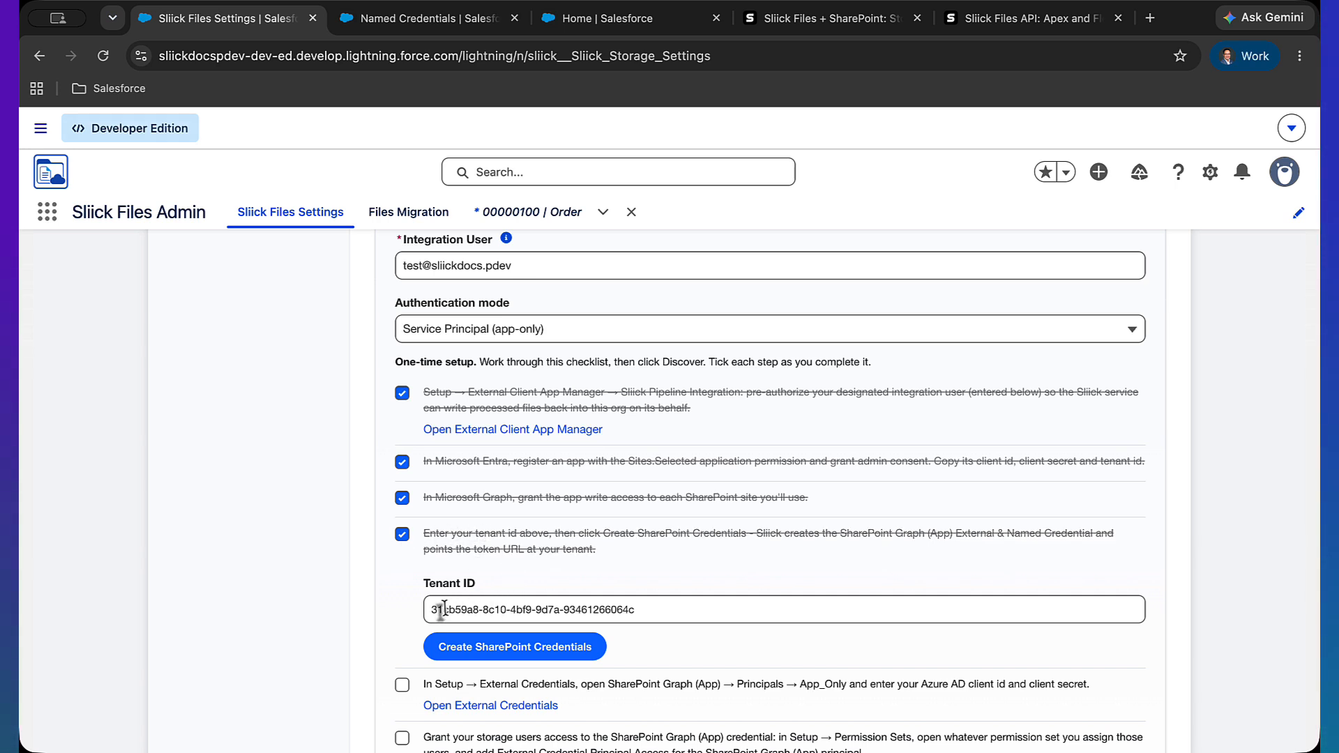
Create the SharePoint credentials from the entered tenant ID
drag(640, 610, 433, 609)
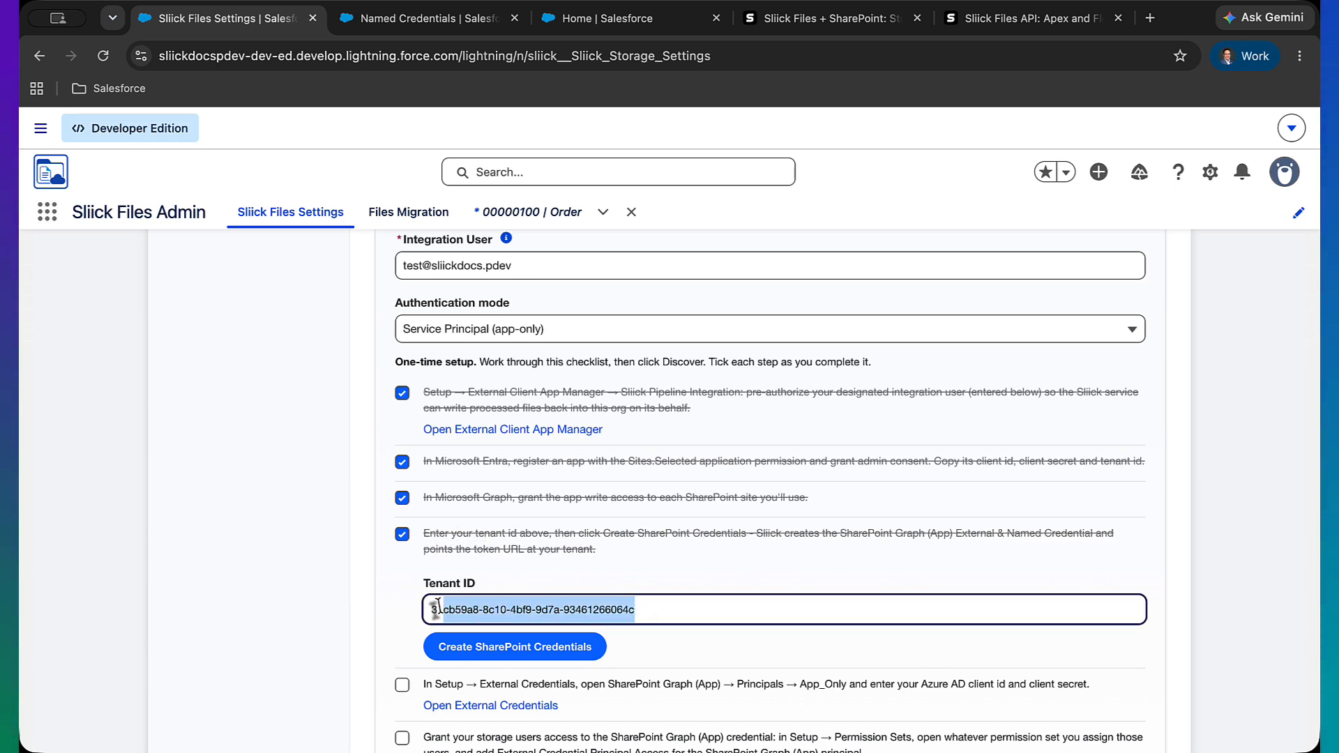
click(473, 648)
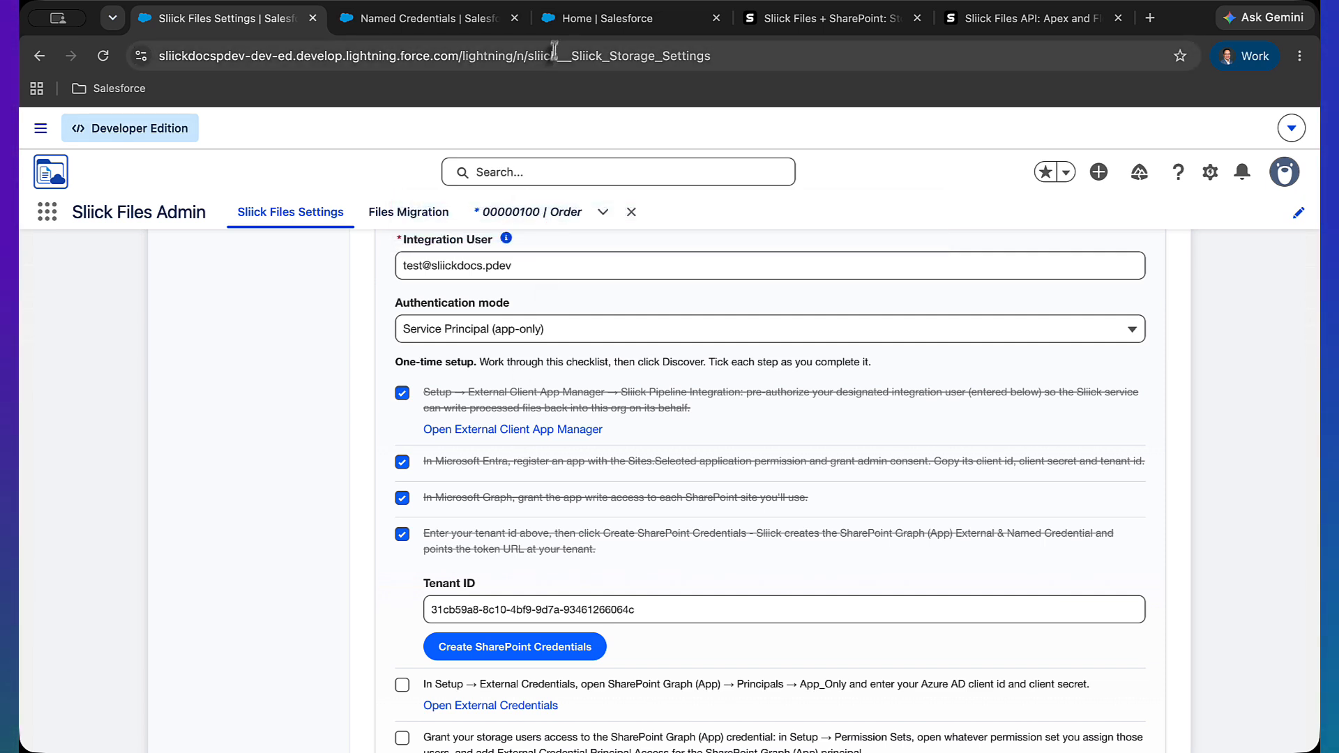
Inspect the SharePoint Graph (App) external credential's label, identity provider URL, named credential and principals
click(495, 29)
scroll(418, 325, up, 5)
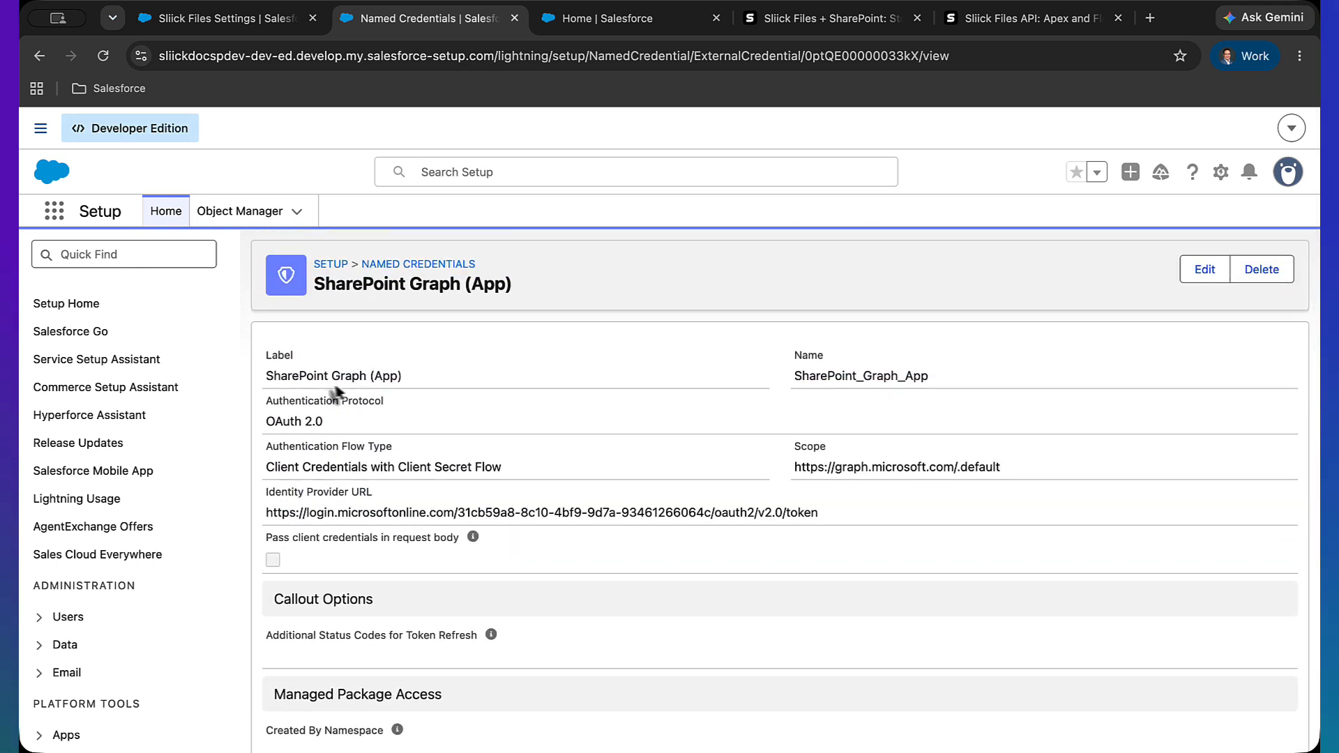
drag(274, 377, 372, 376)
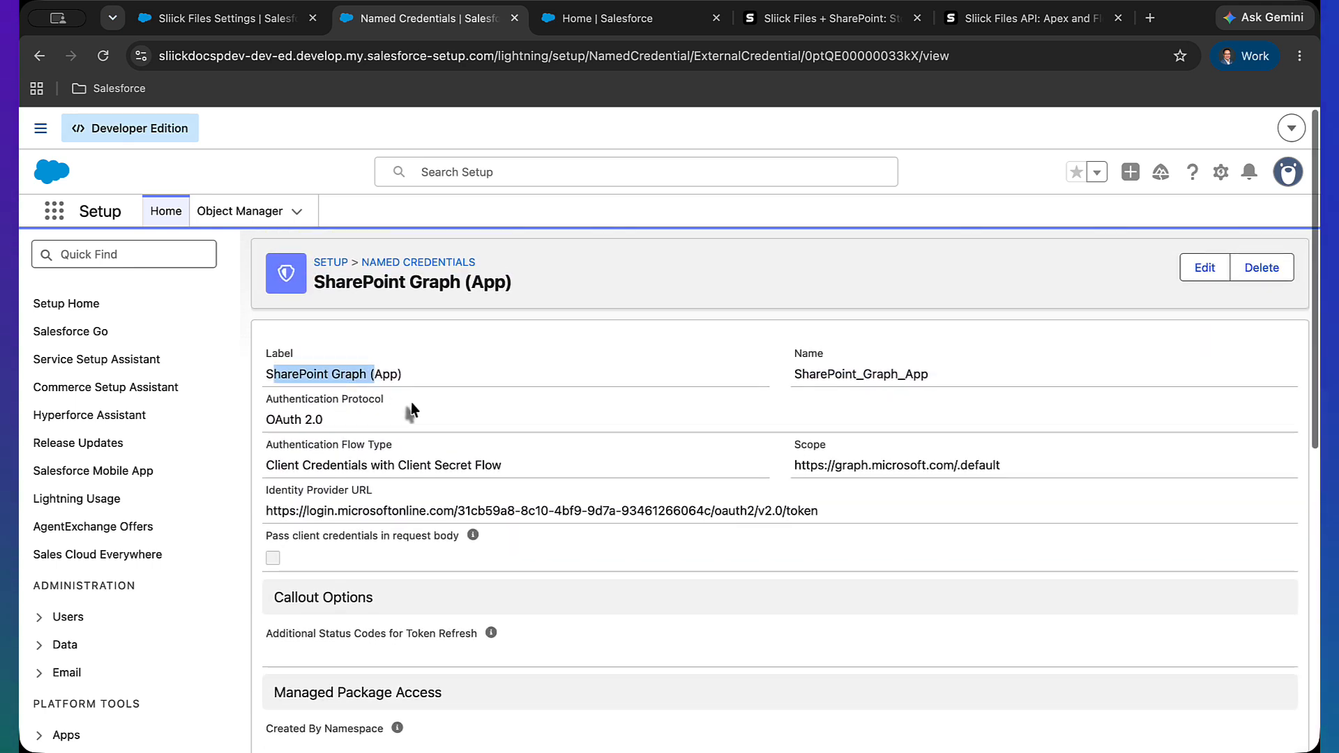
scroll(412, 402, down, 1)
drag(457, 477, 713, 473)
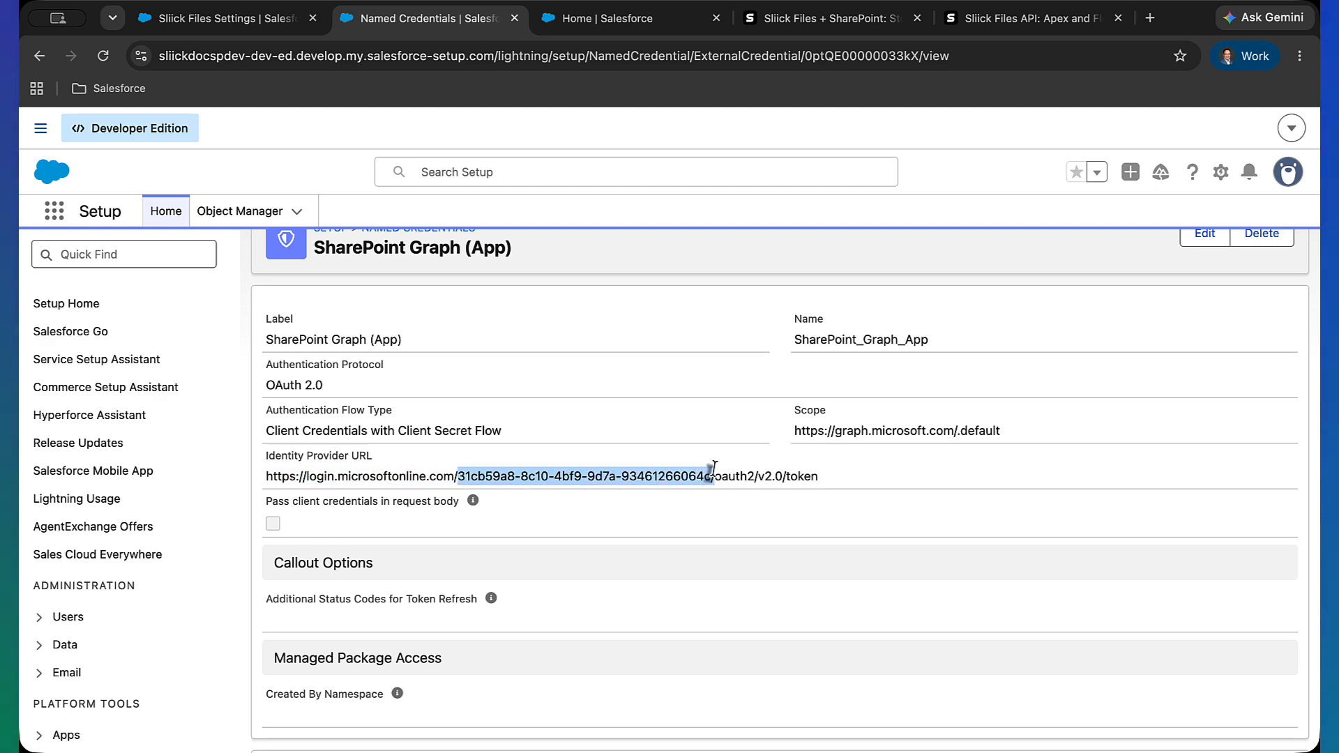
scroll(665, 521, down, 5)
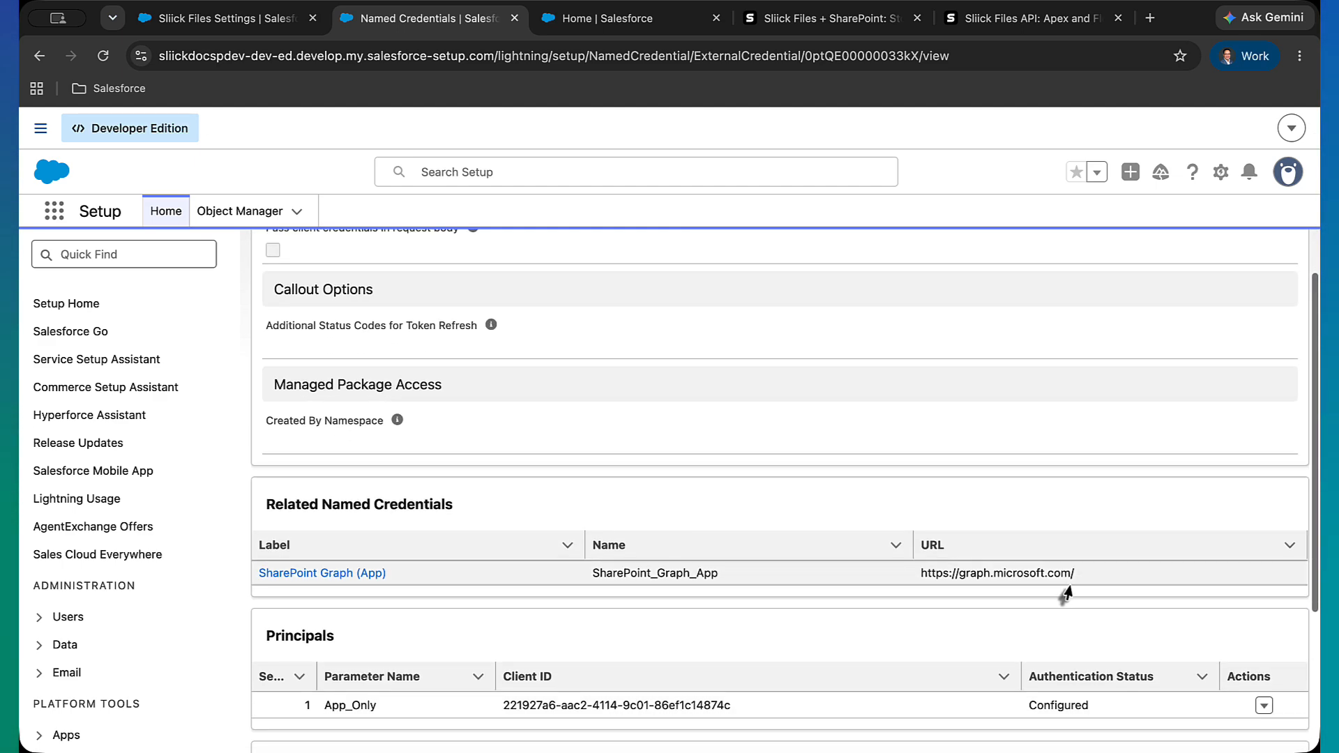
scroll(1234, 627, down, 1)
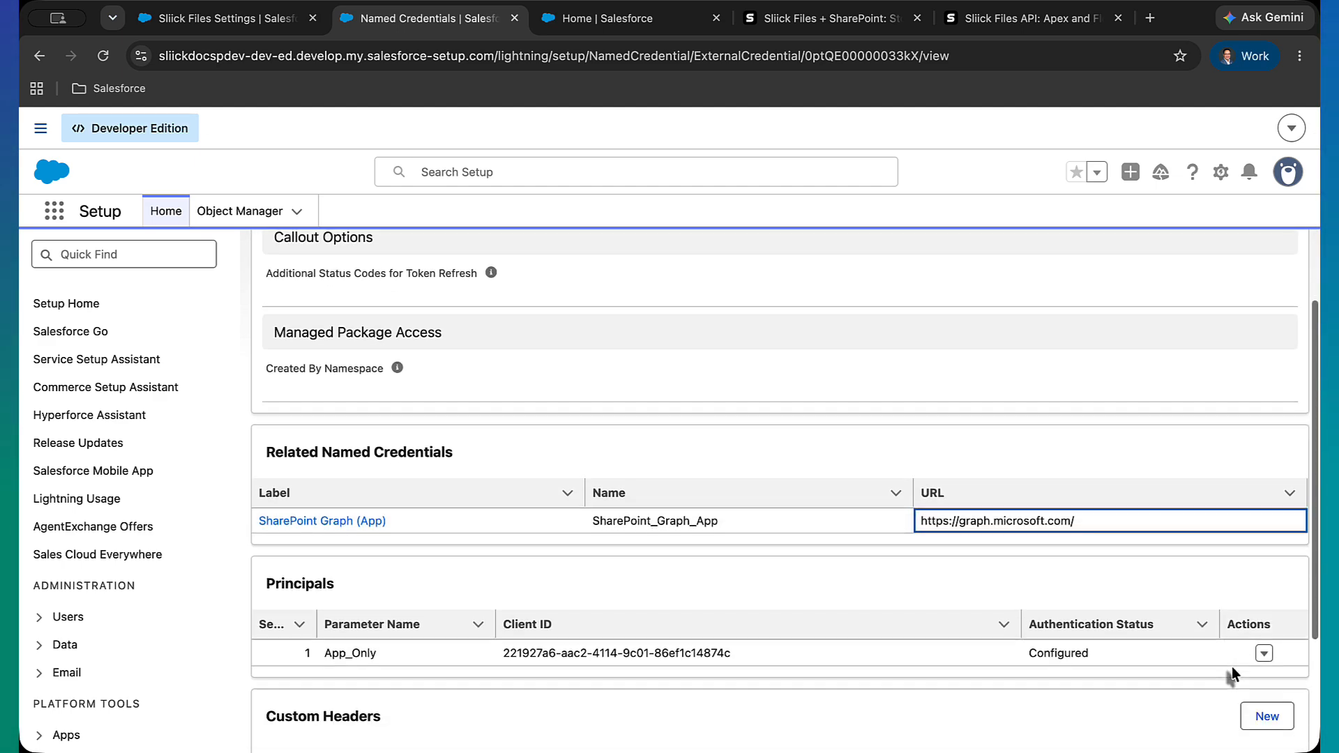
click(1264, 653)
click(1221, 615)
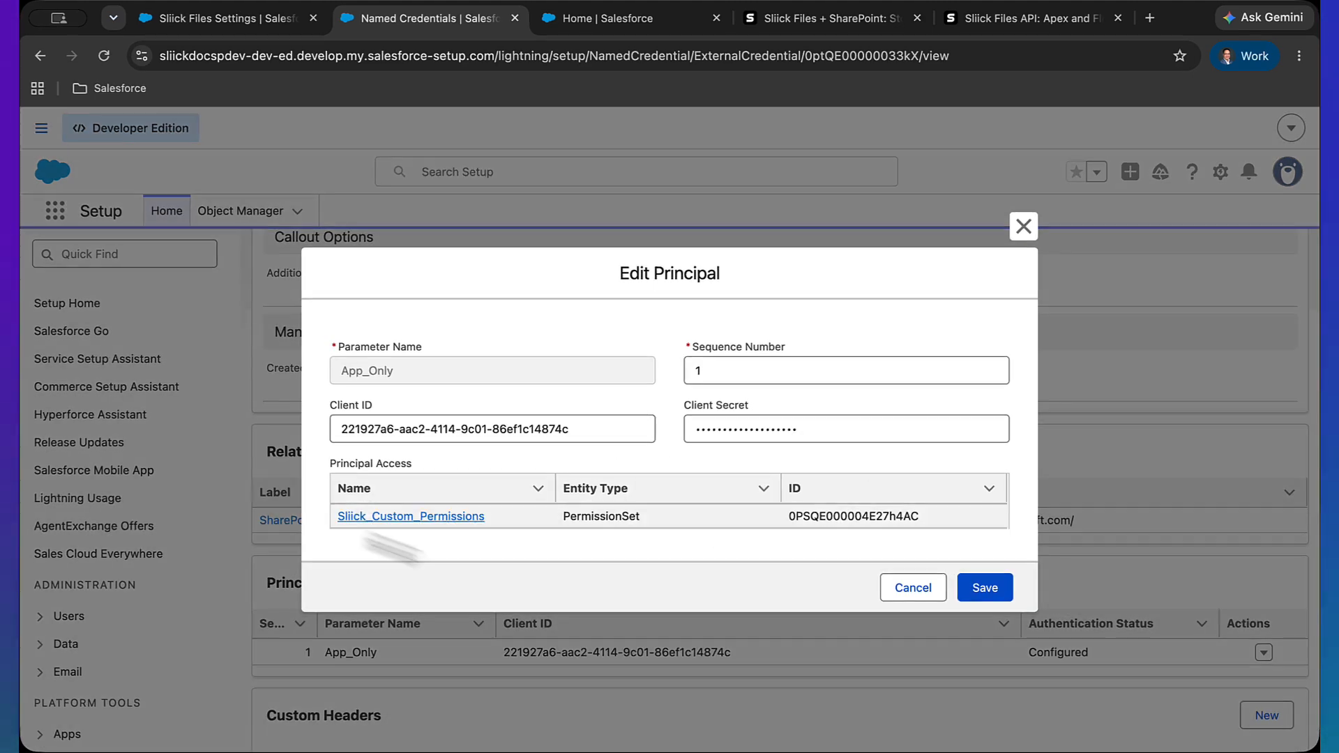
click(911, 588)
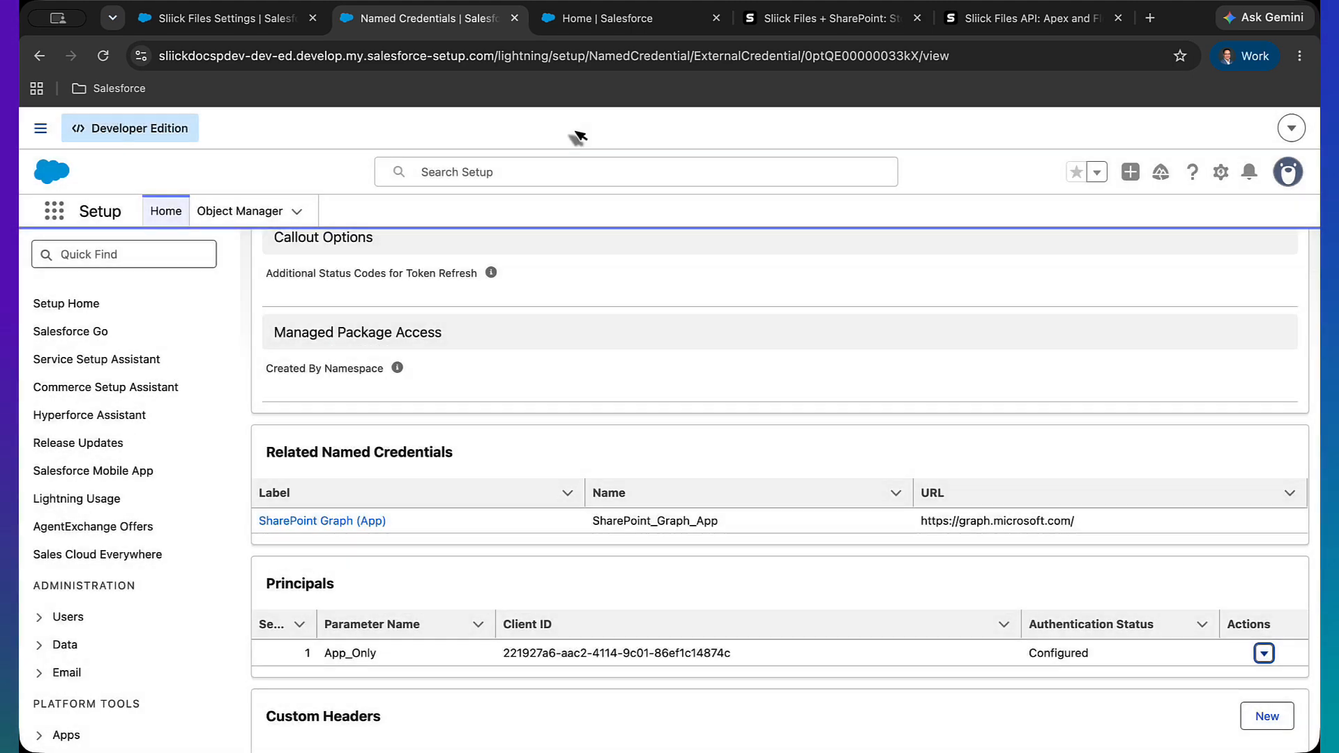
Tick the External Credentials principal and Permission Sets access checklist items
click(286, 29)
scroll(446, 460, down, 3)
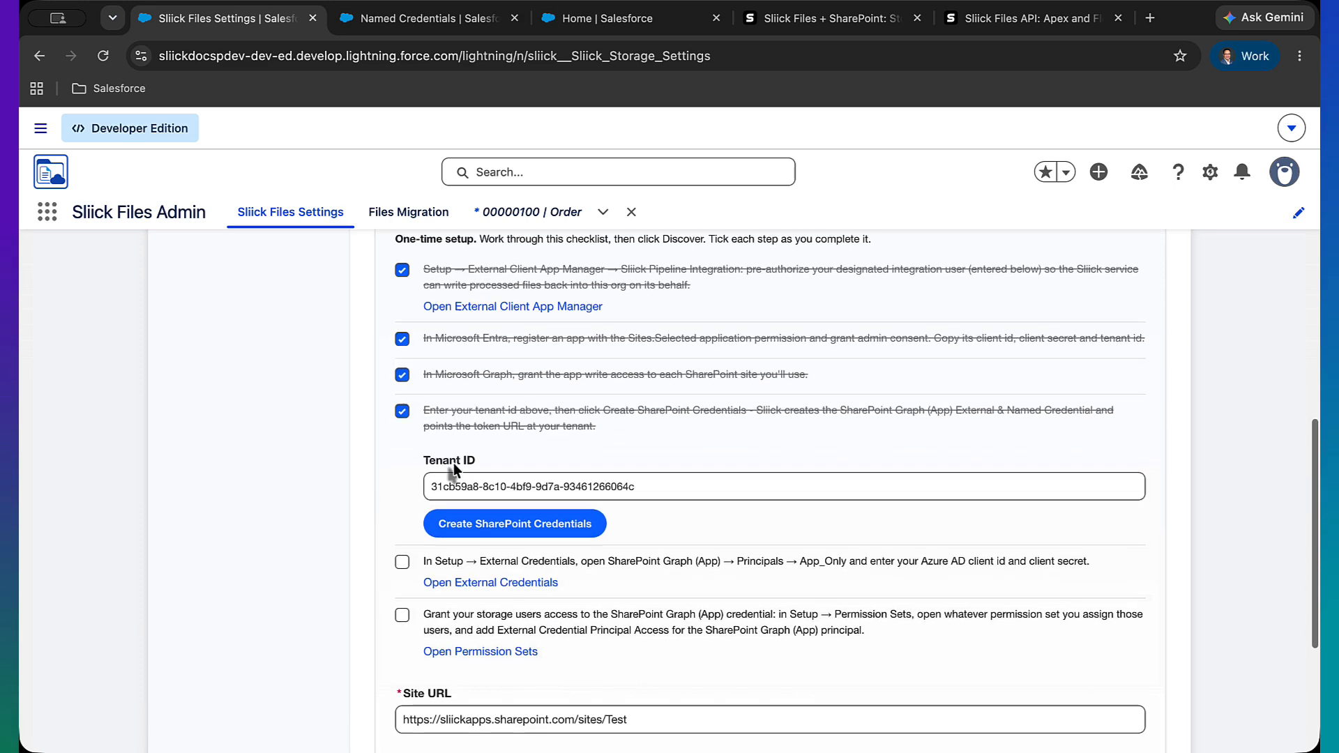
click(403, 530)
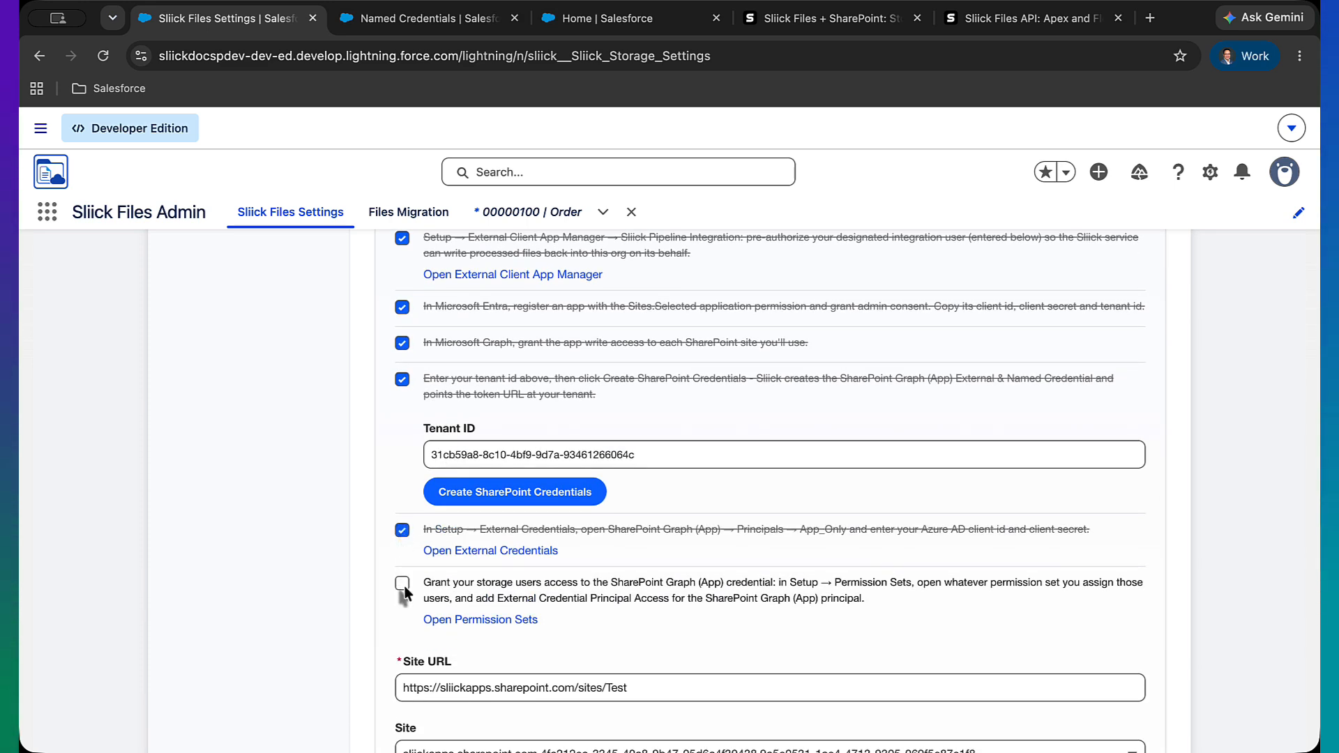
scroll(403, 589, down, 1)
click(401, 534)
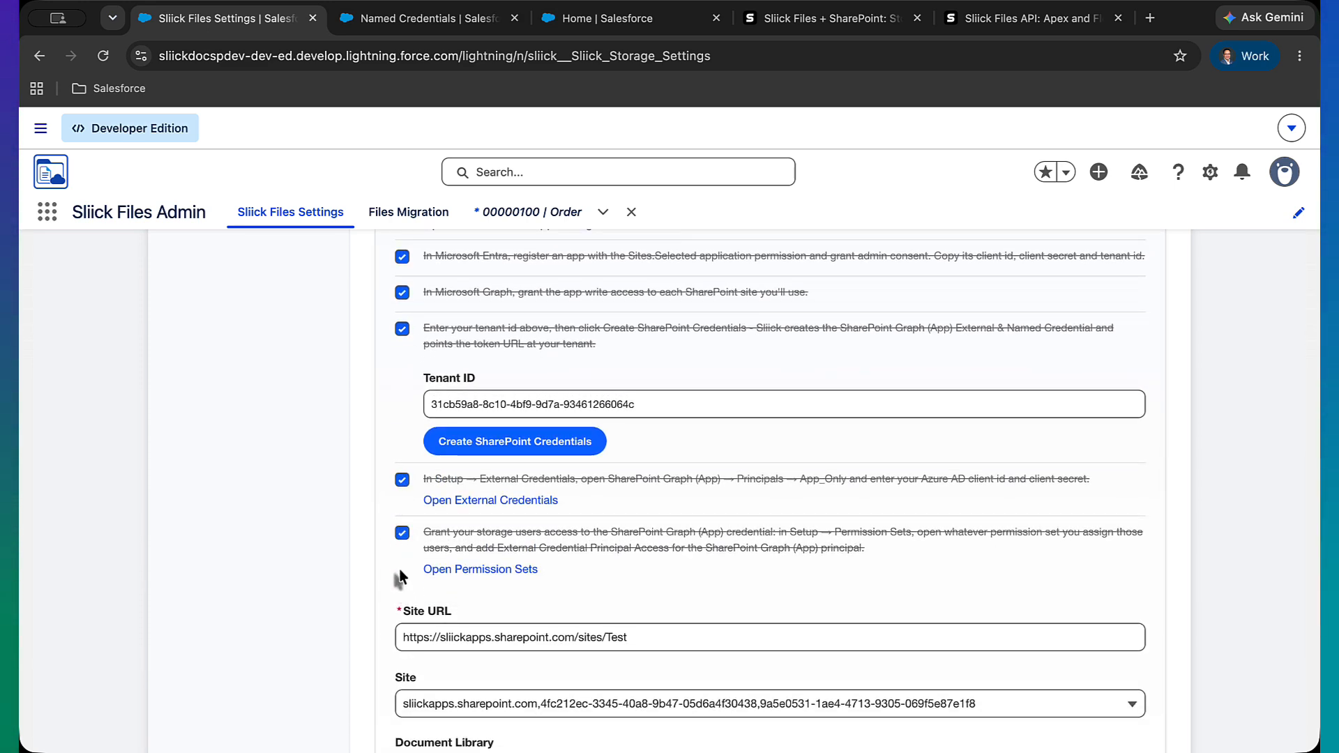
scroll(399, 576, down, 2)
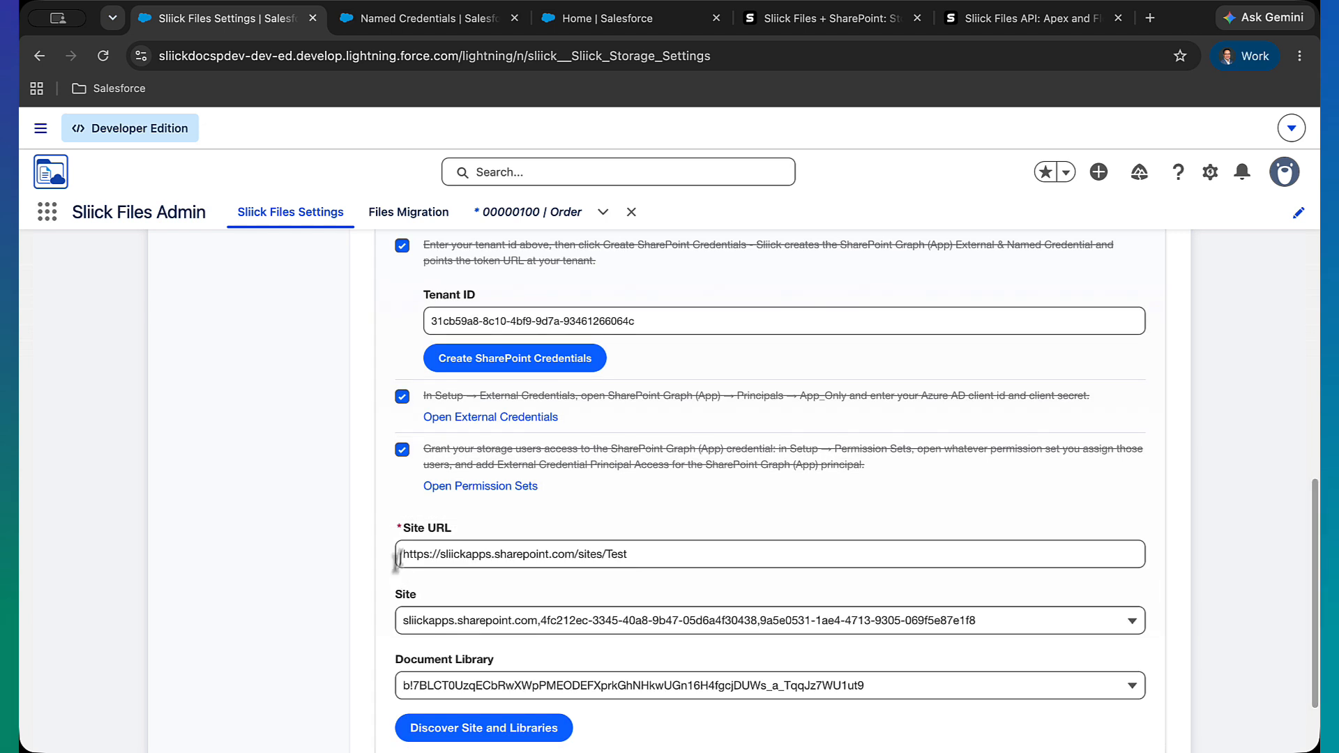
click(401, 553)
drag(401, 554, 629, 557)
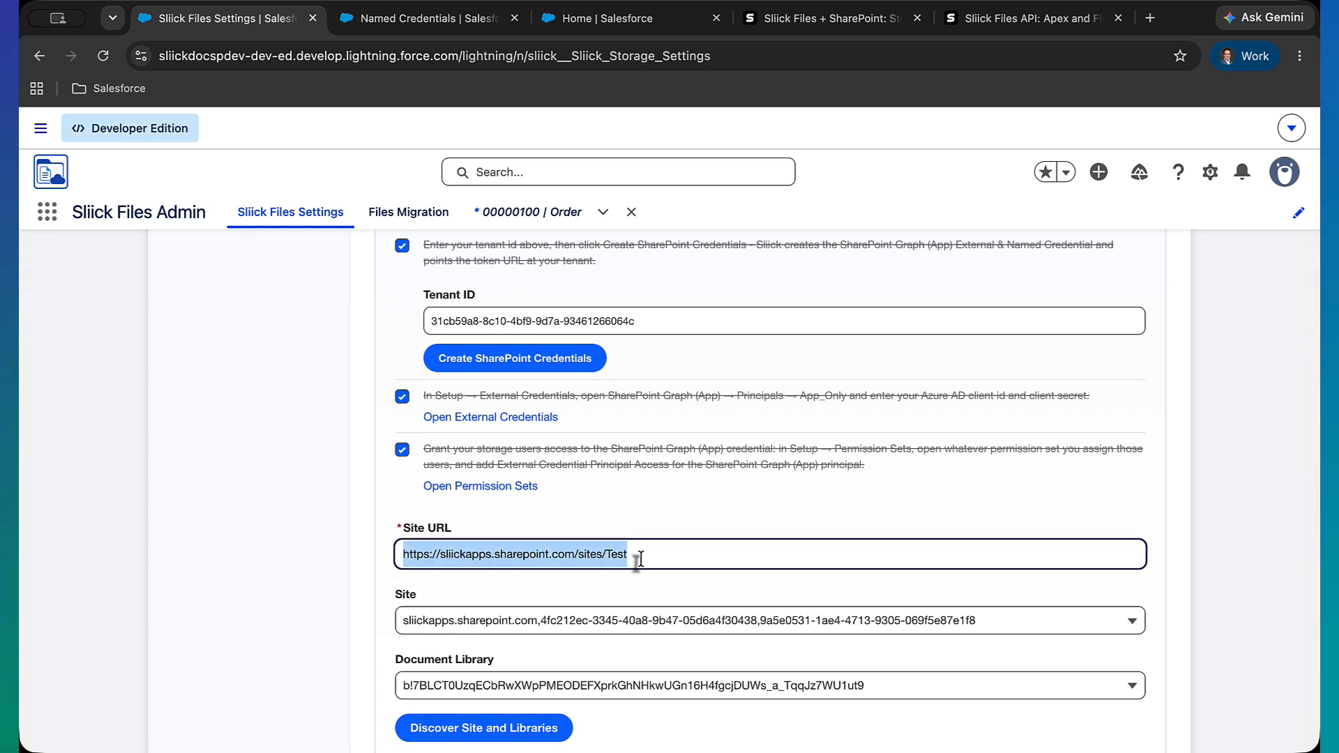
click(442, 555)
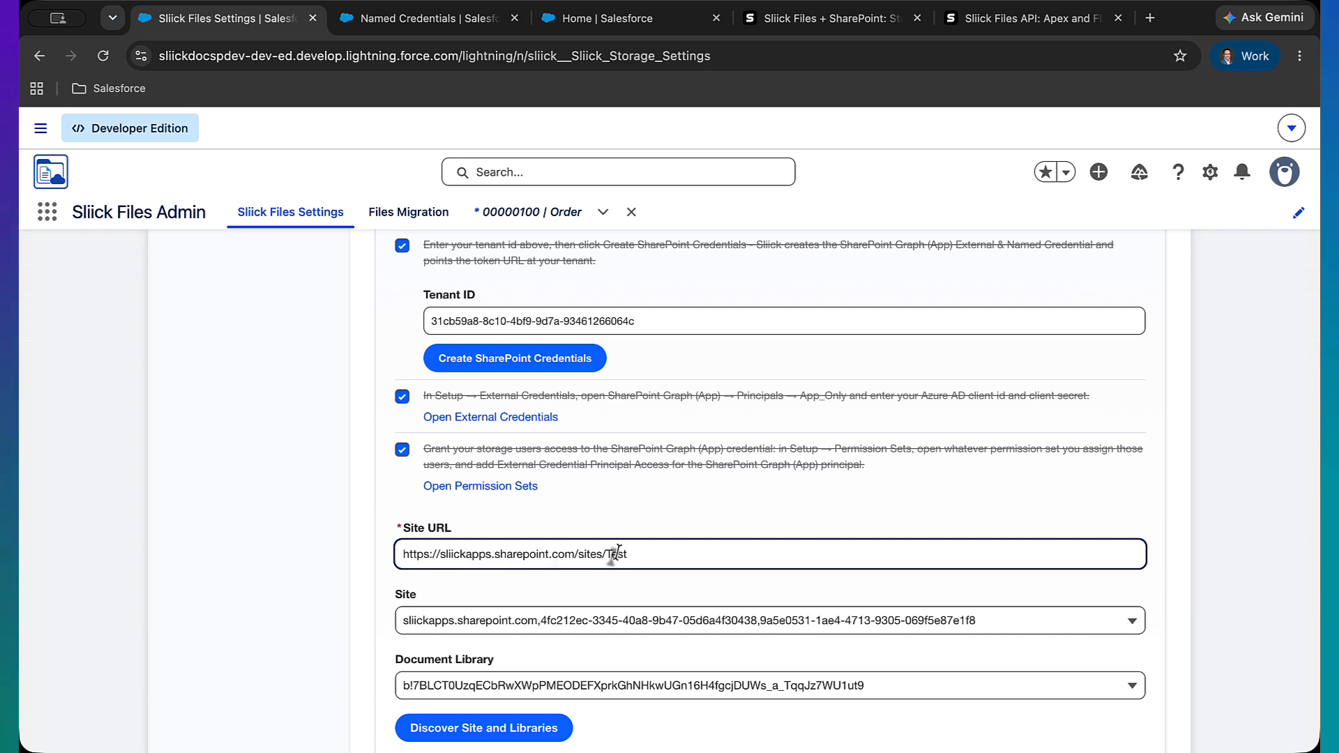
scroll(614, 552, down, 1)
scroll(618, 554, down, 2)
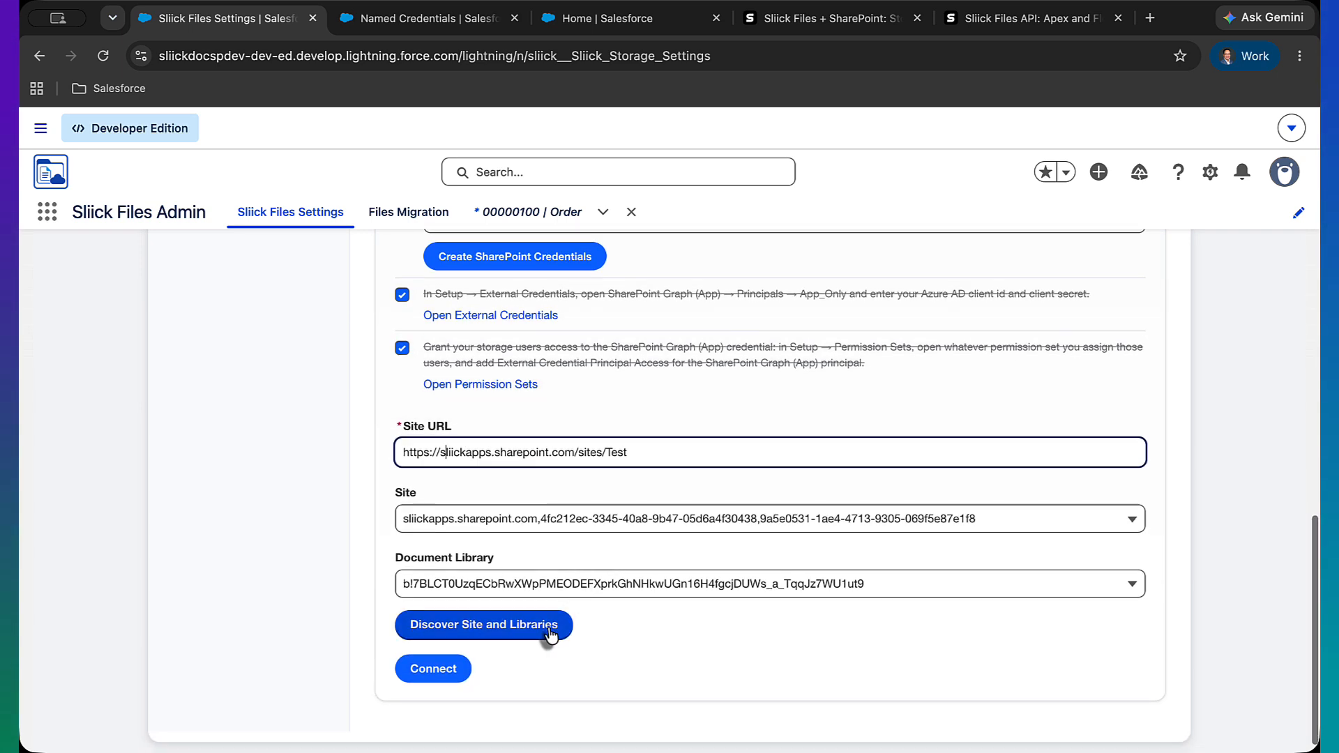
click(551, 635)
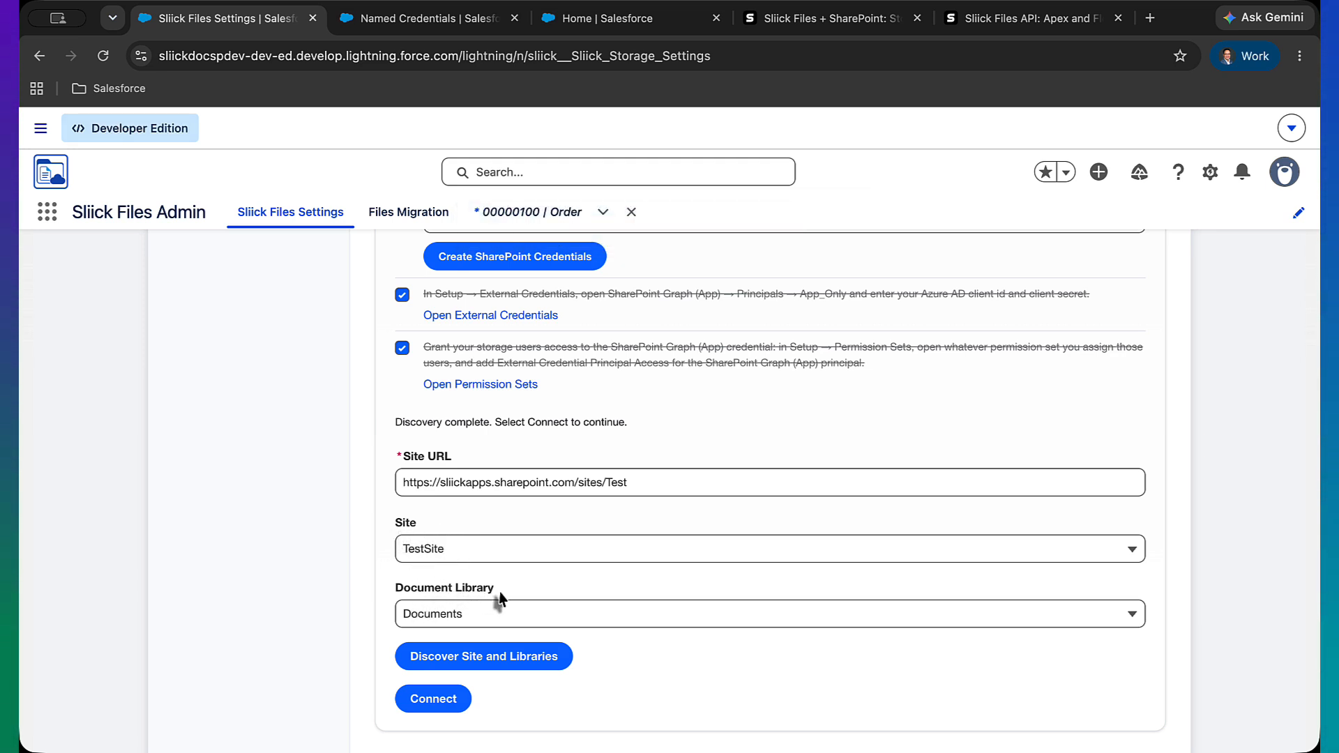
Connect with the TestSite site and Documents library, then set up storage access for the storage host
scroll(656, 692, down, 1)
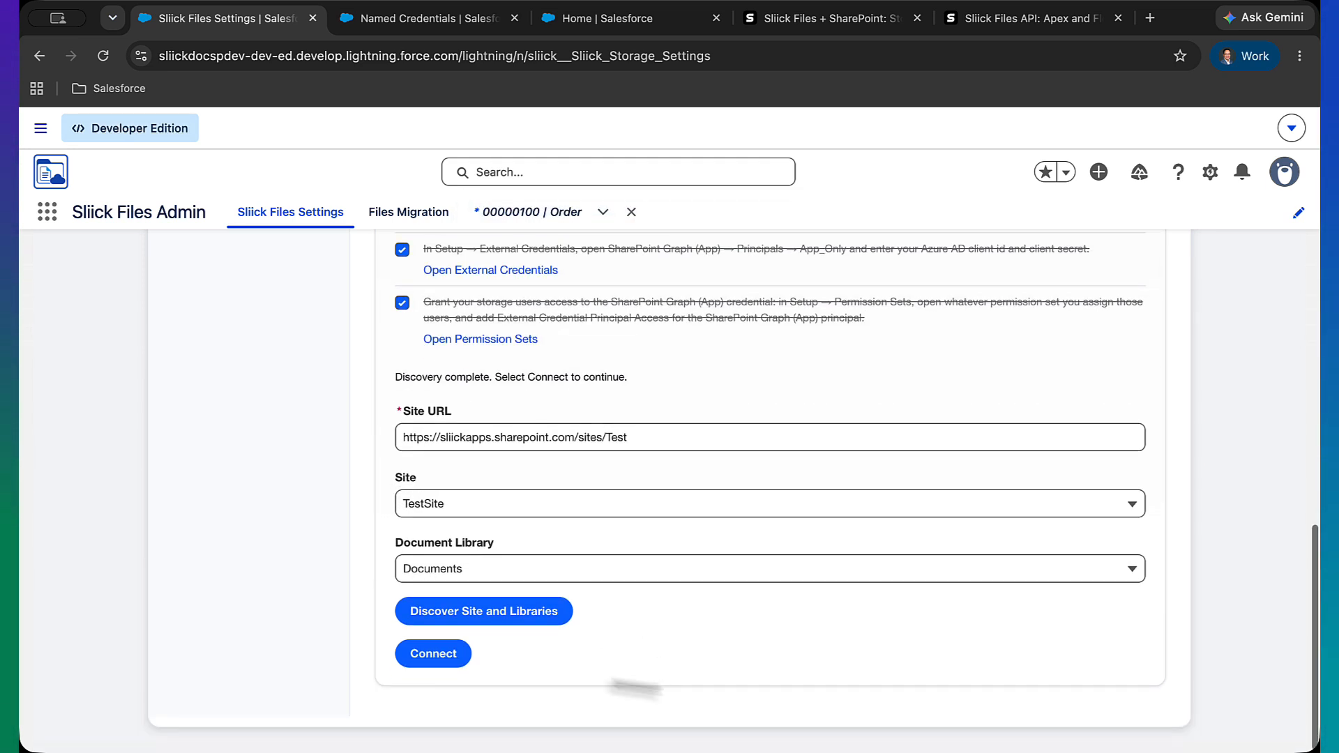
click(448, 659)
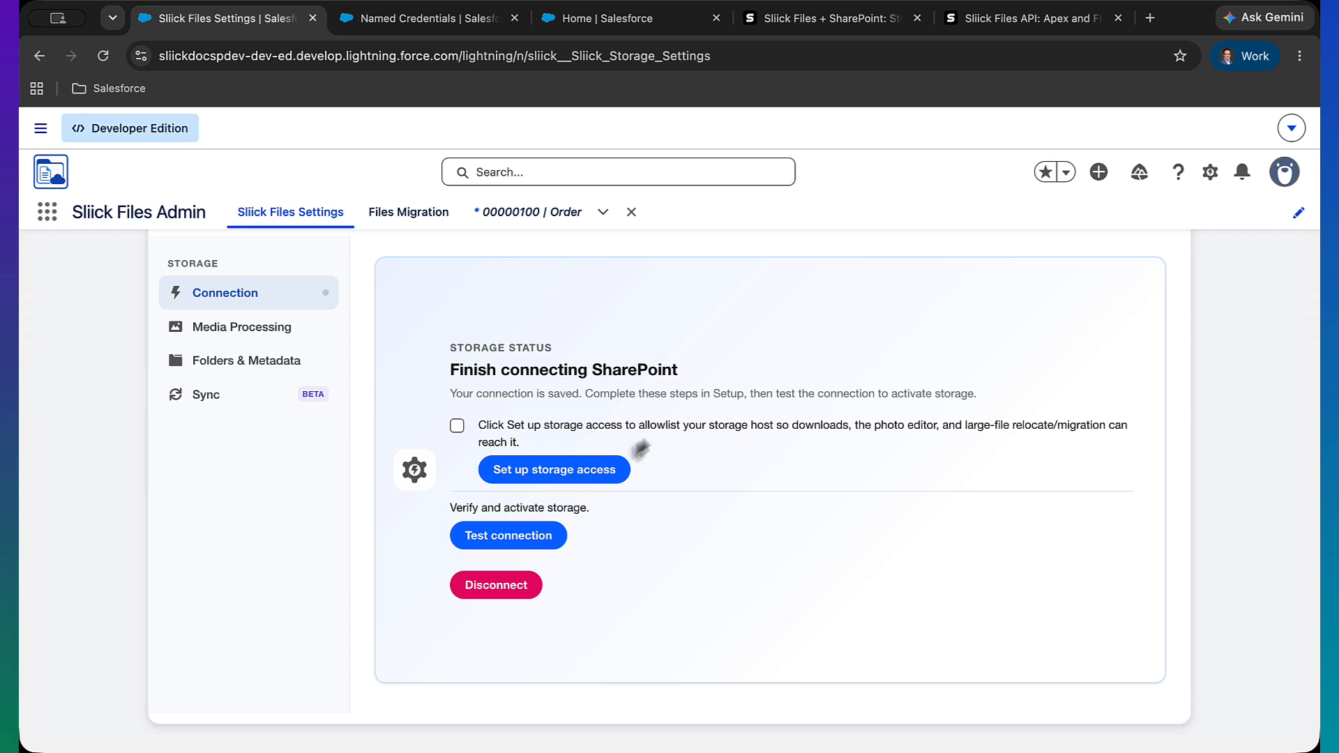
click(610, 469)
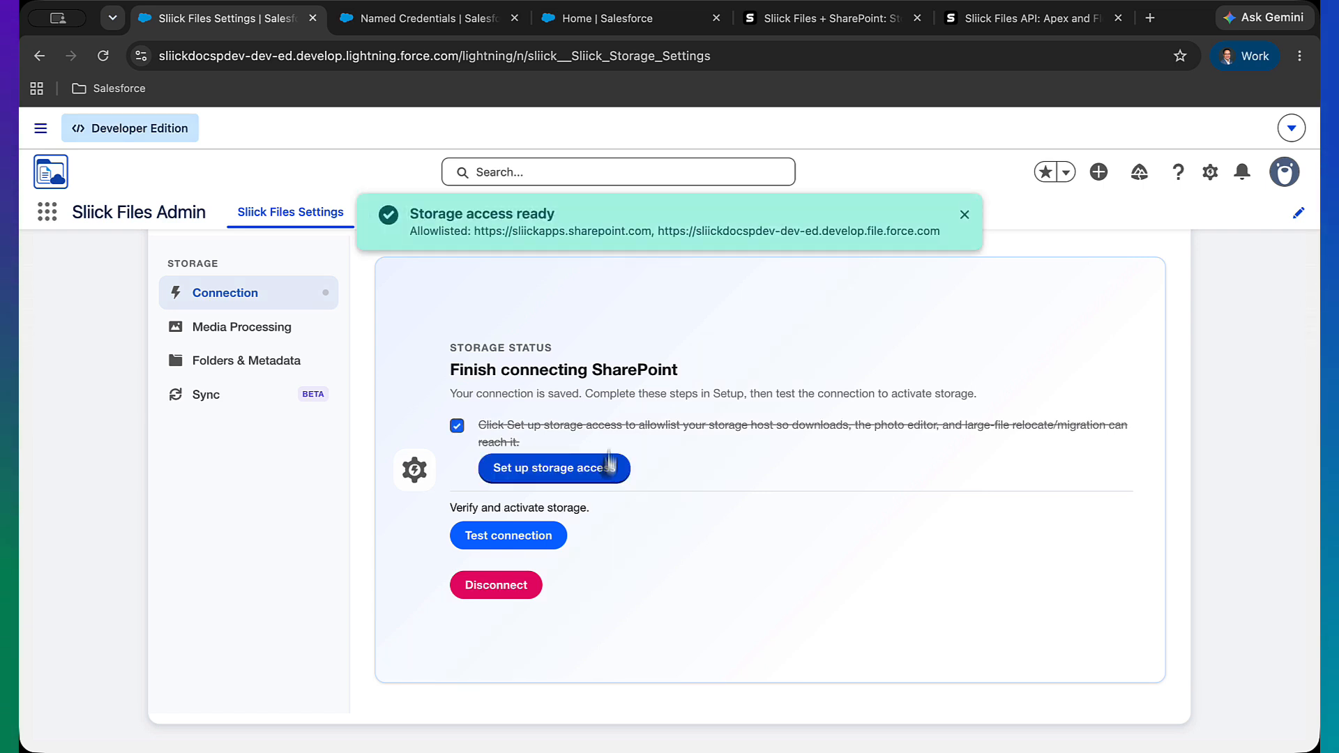
Test the SharePoint connection to verify and activate storage
drag(496, 231, 643, 242)
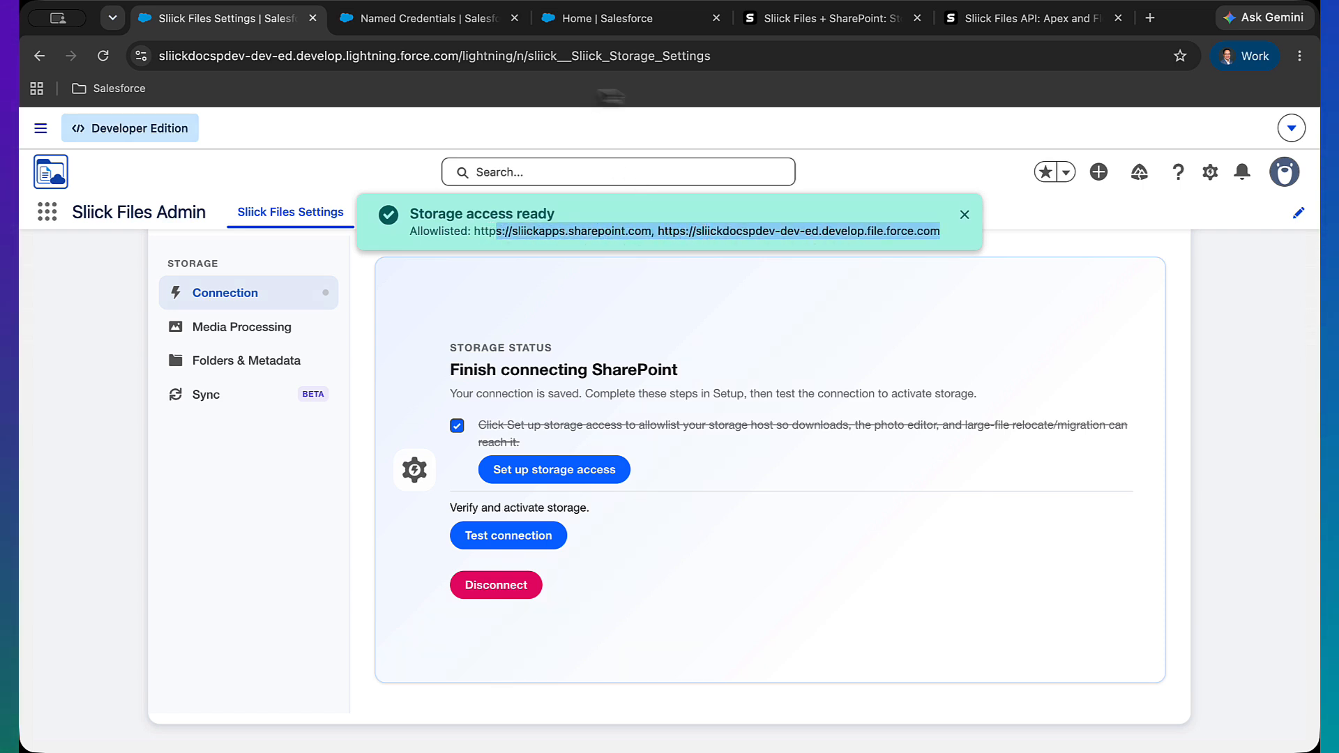
click(552, 535)
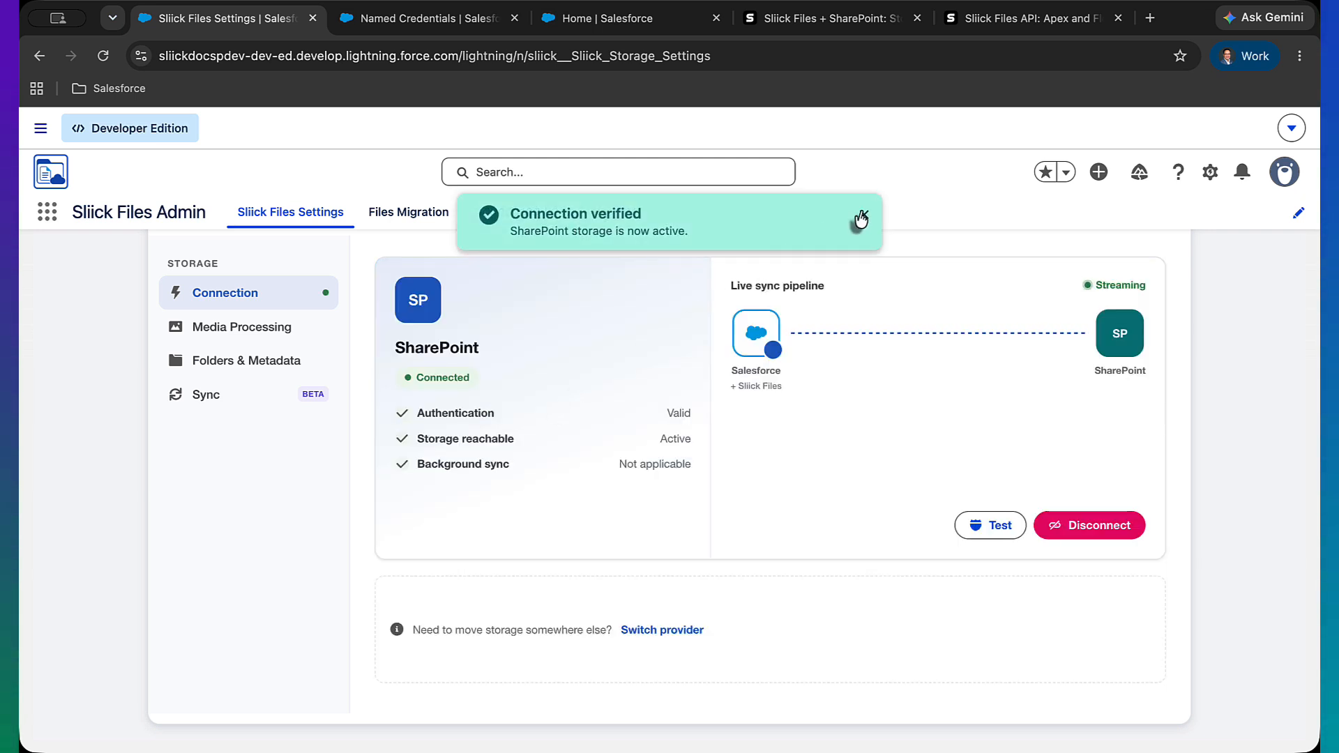
click(862, 217)
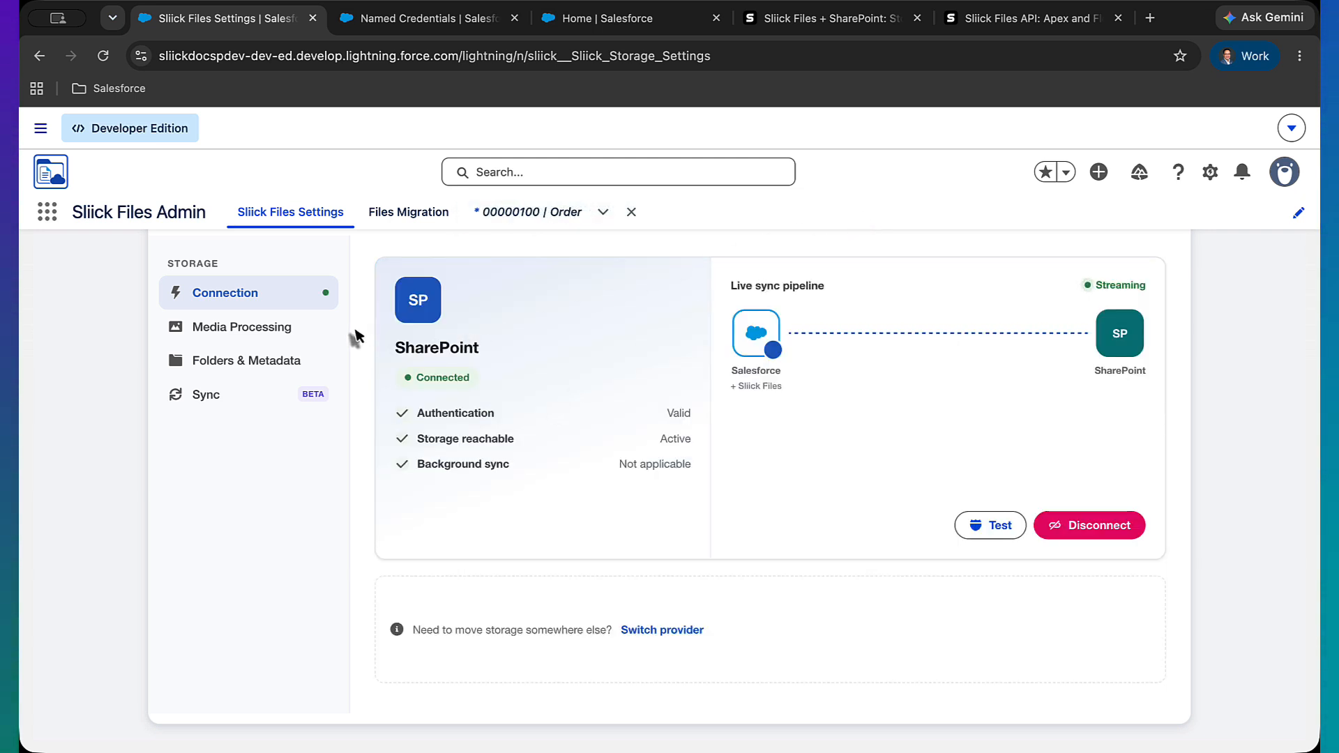
Set the storage root folder name to Salesforce QA DEV and save it
click(259, 334)
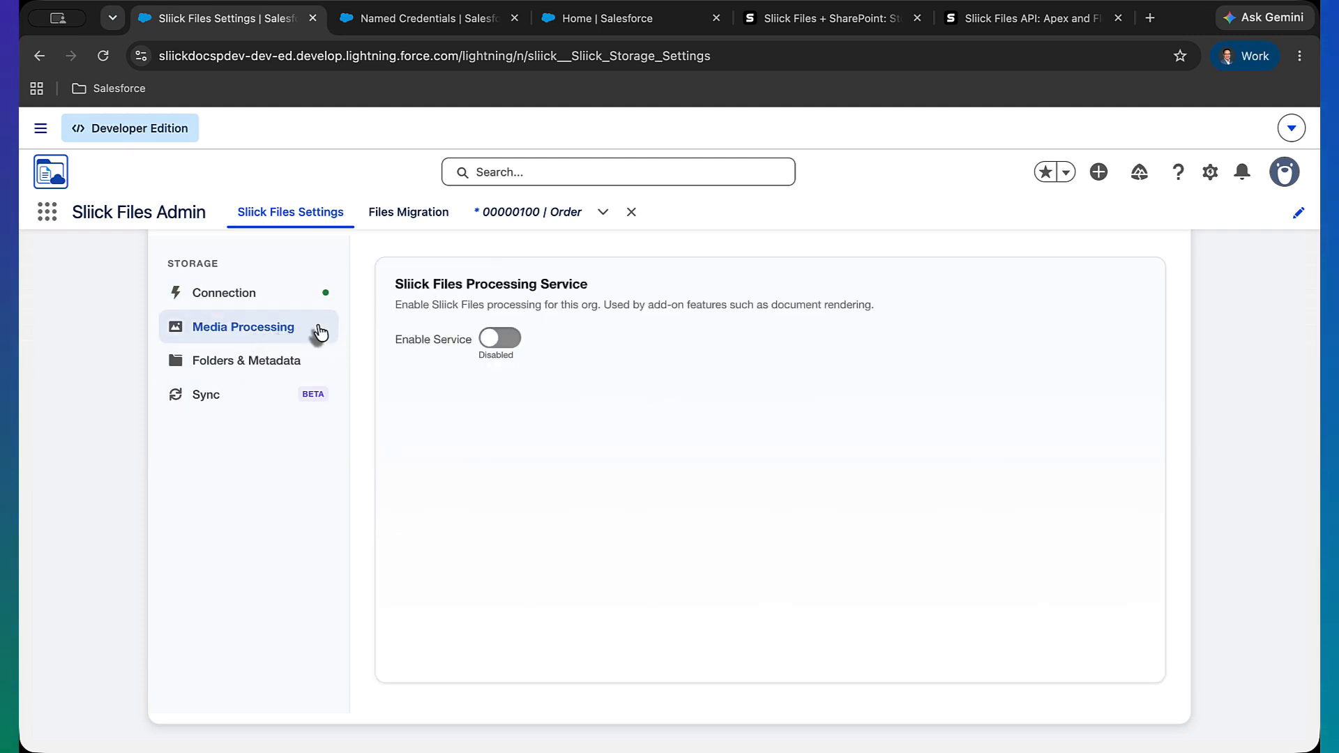
click(289, 364)
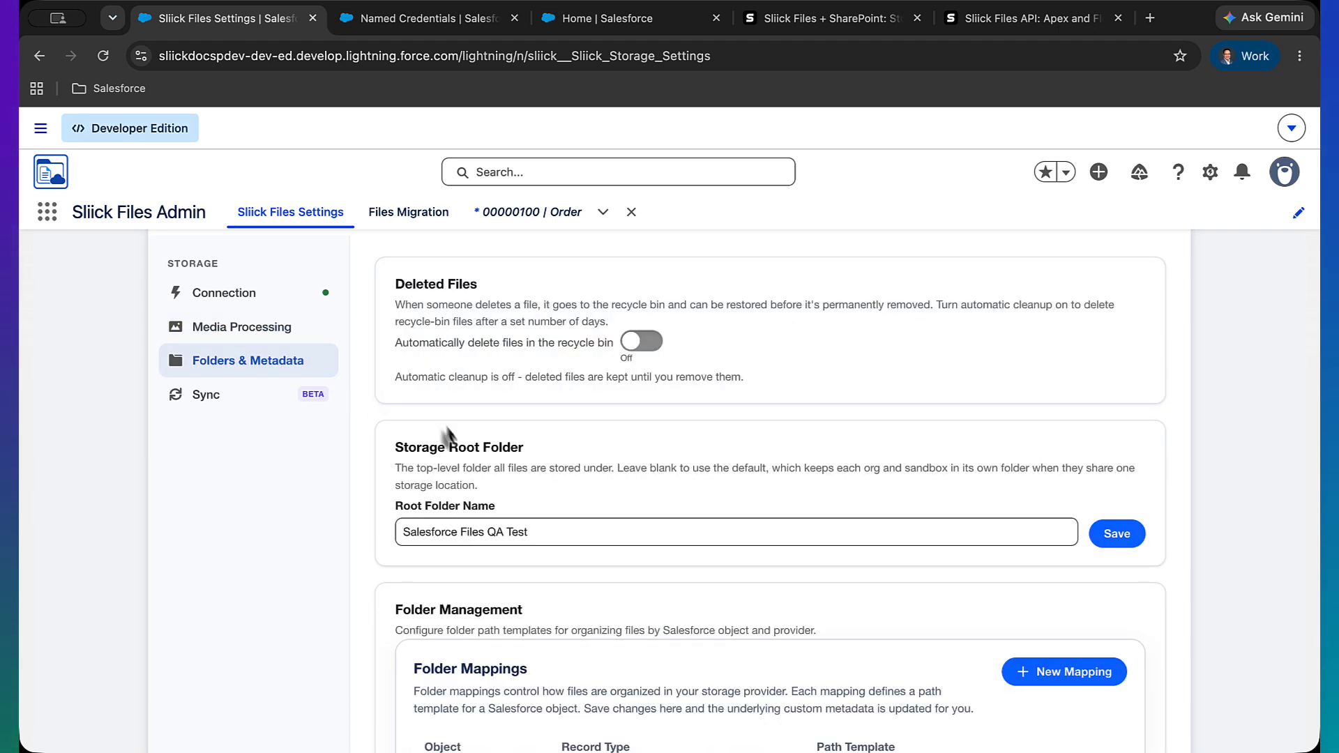
scroll(446, 429, down, 1)
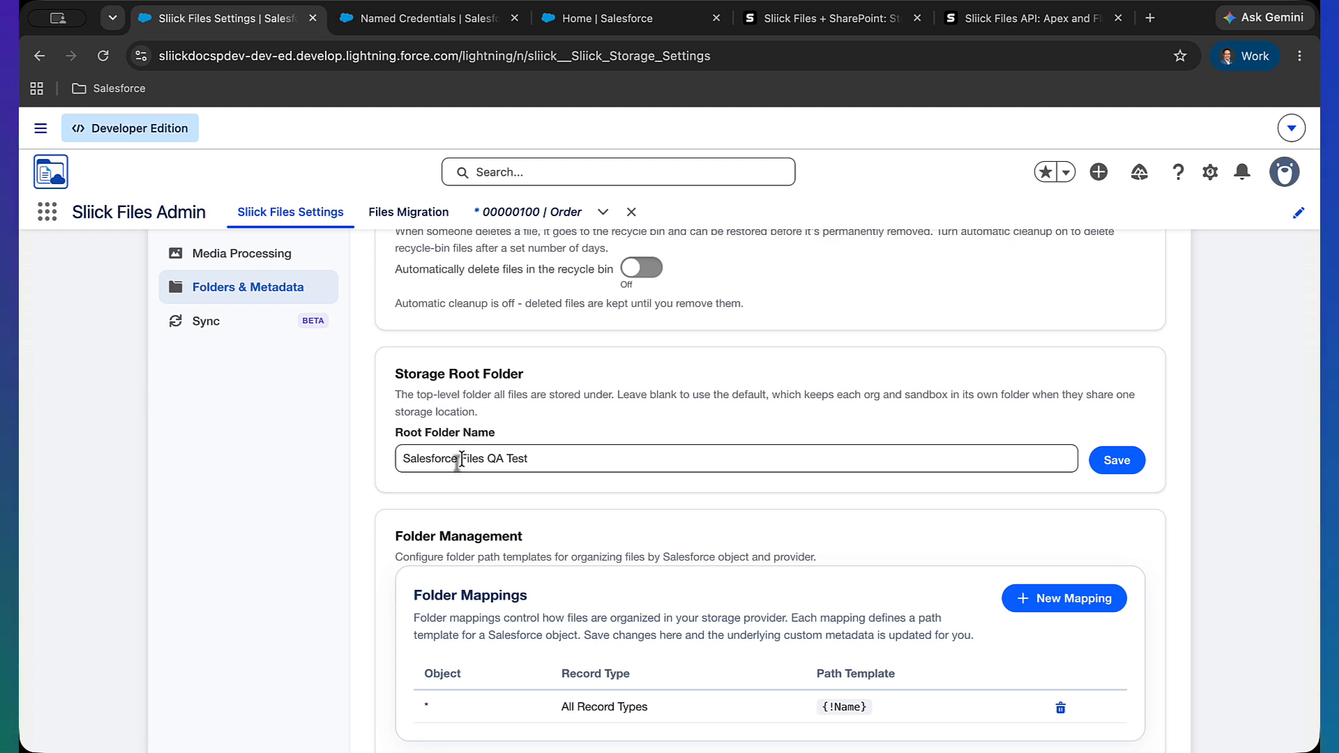
drag(460, 460, 562, 459)
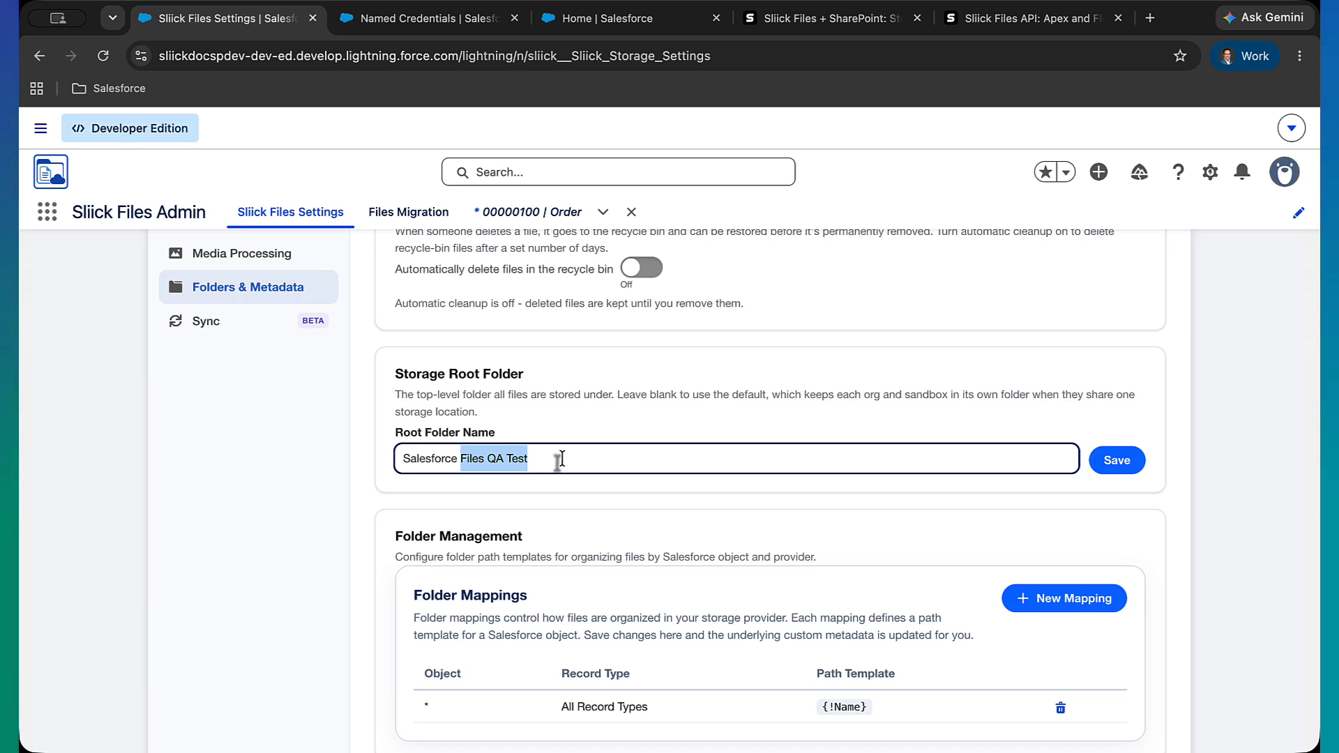
text(QA)
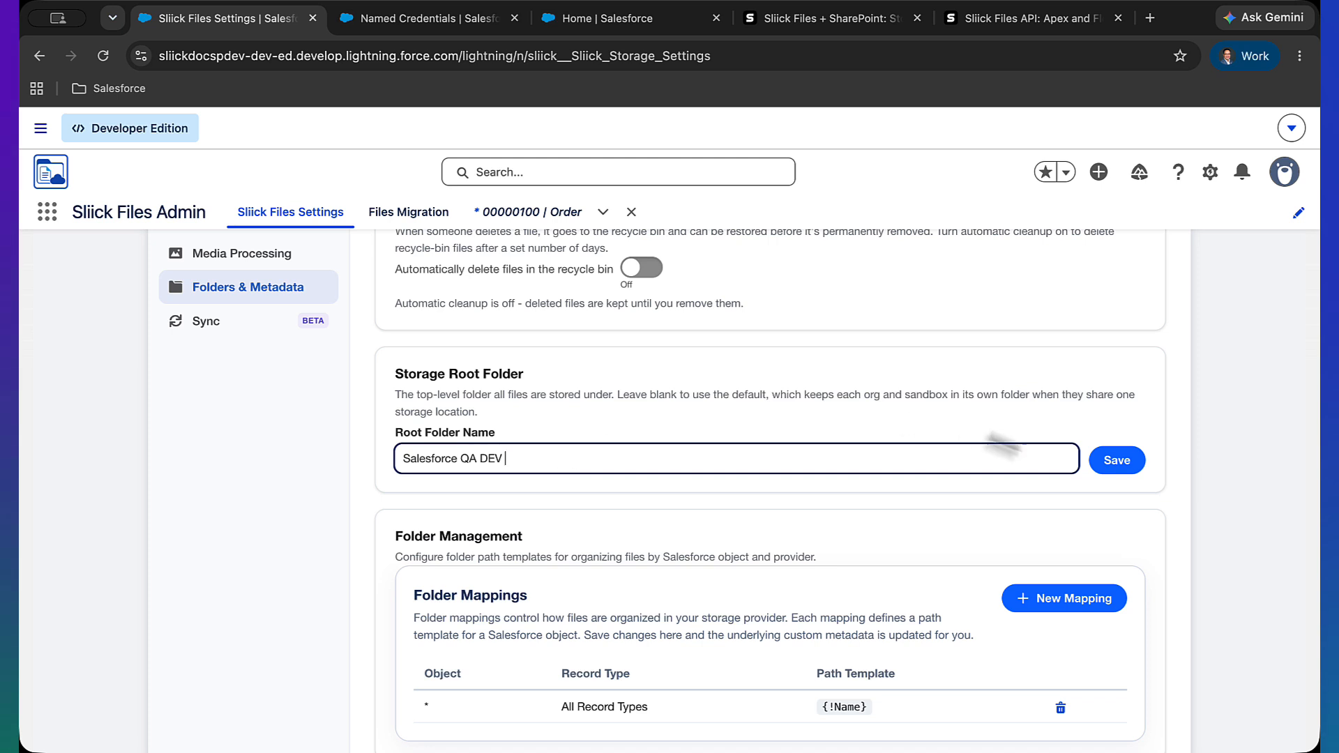
click(1117, 461)
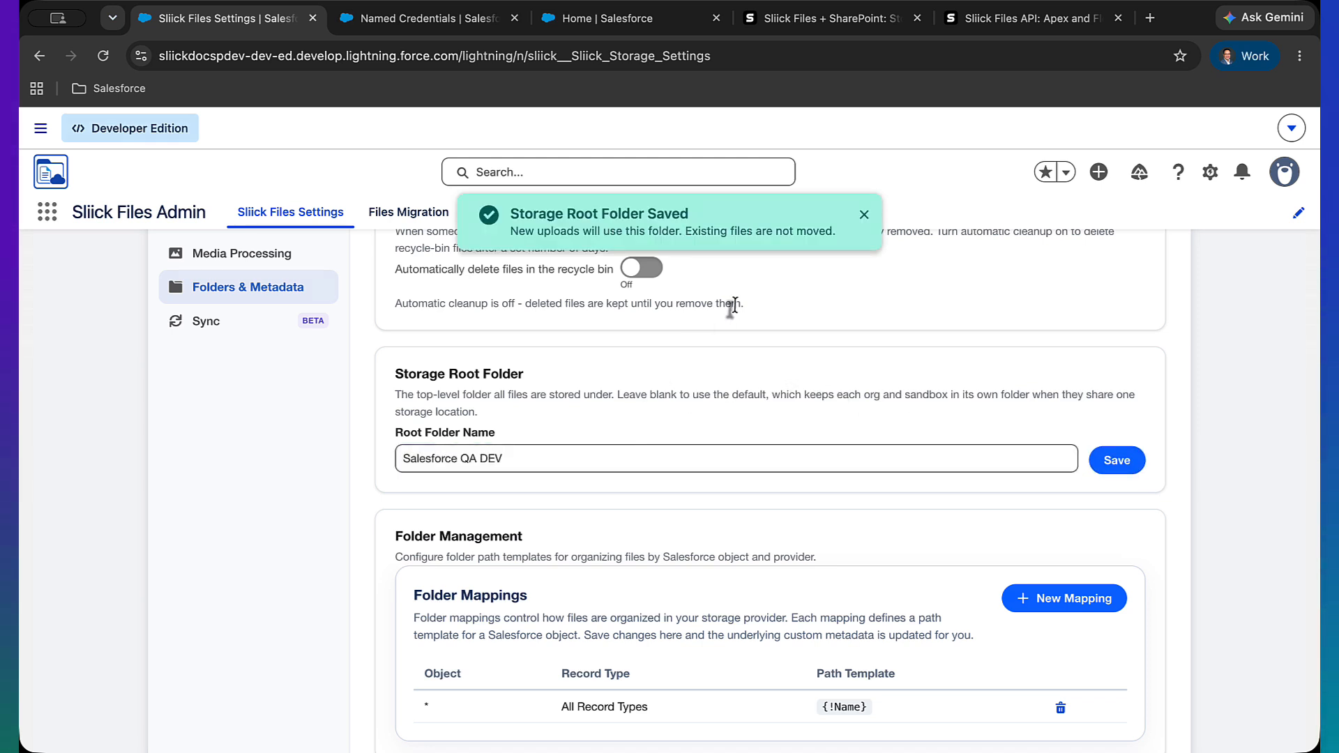
click(863, 215)
Draft an Account folder mapping with path template {!Id}-{!AccountNumber}, then cancel it
scroll(677, 455, down, 3)
scroll(680, 453, down, 1)
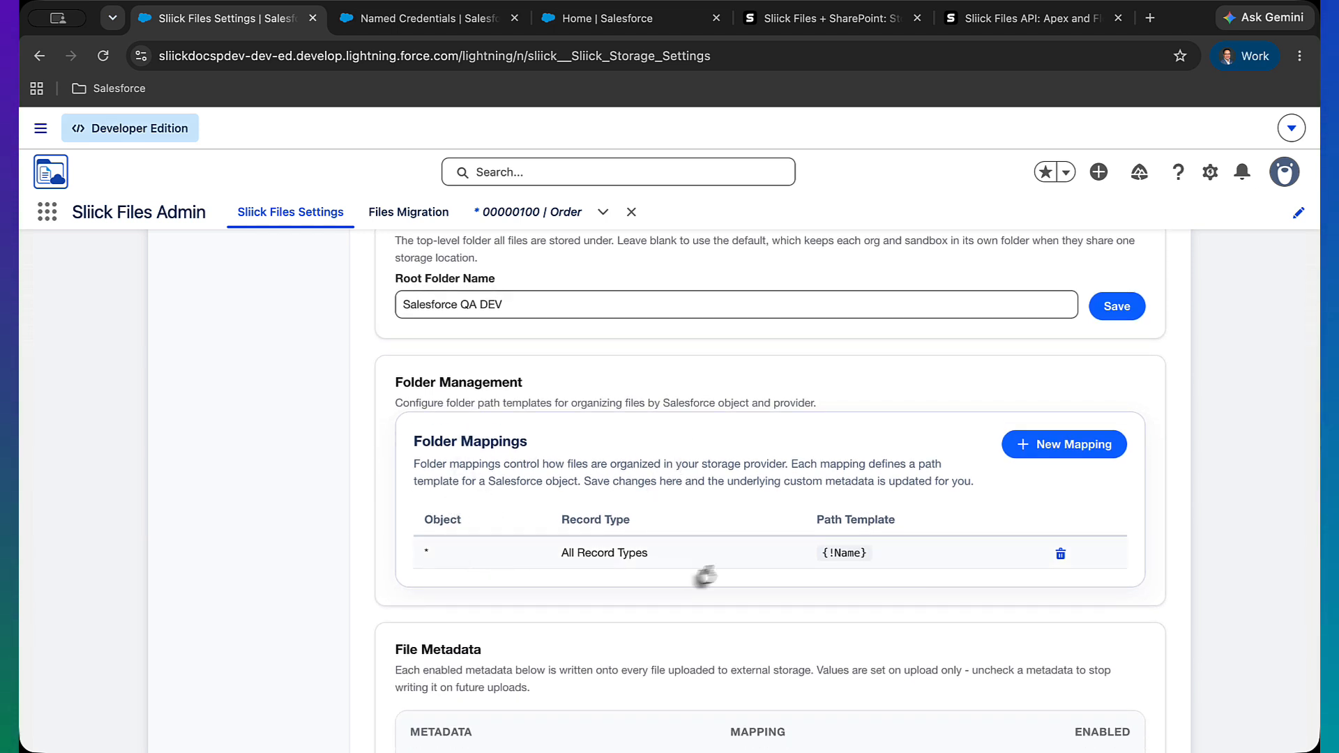
click(1039, 457)
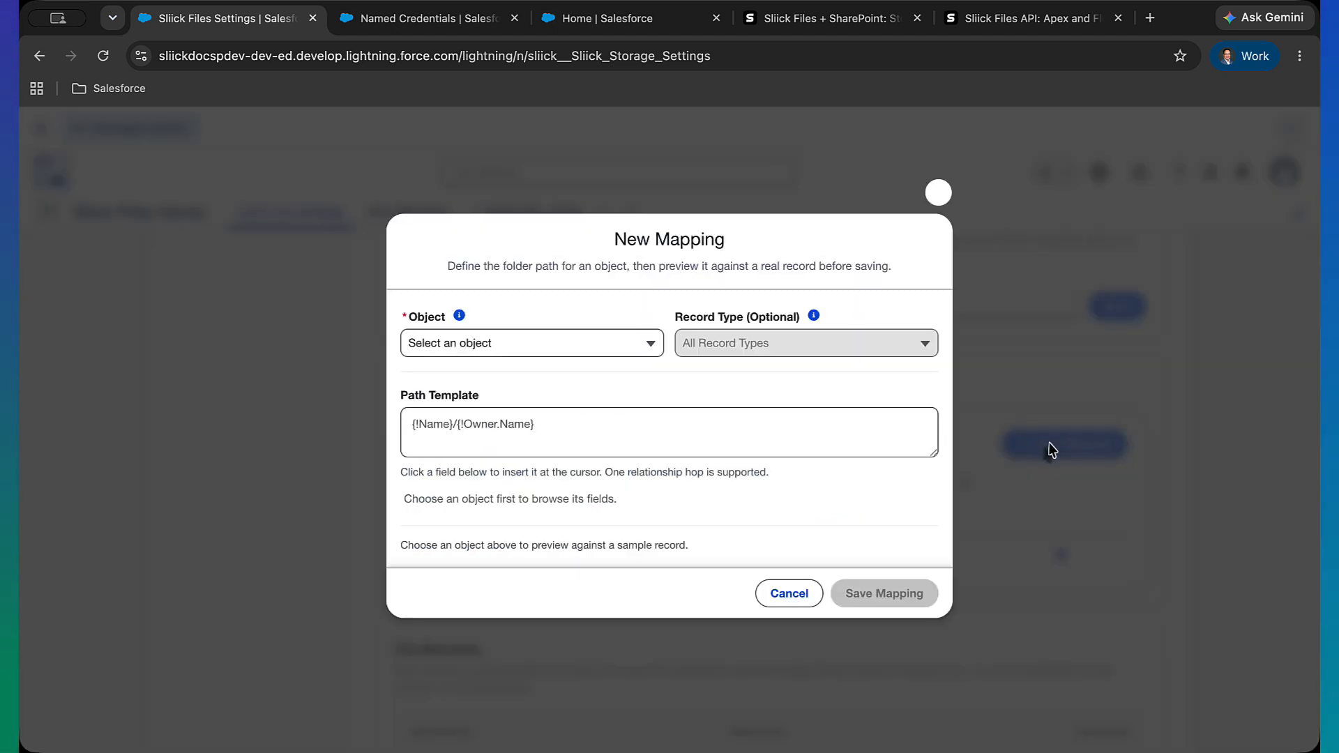
click(625, 359)
click(594, 442)
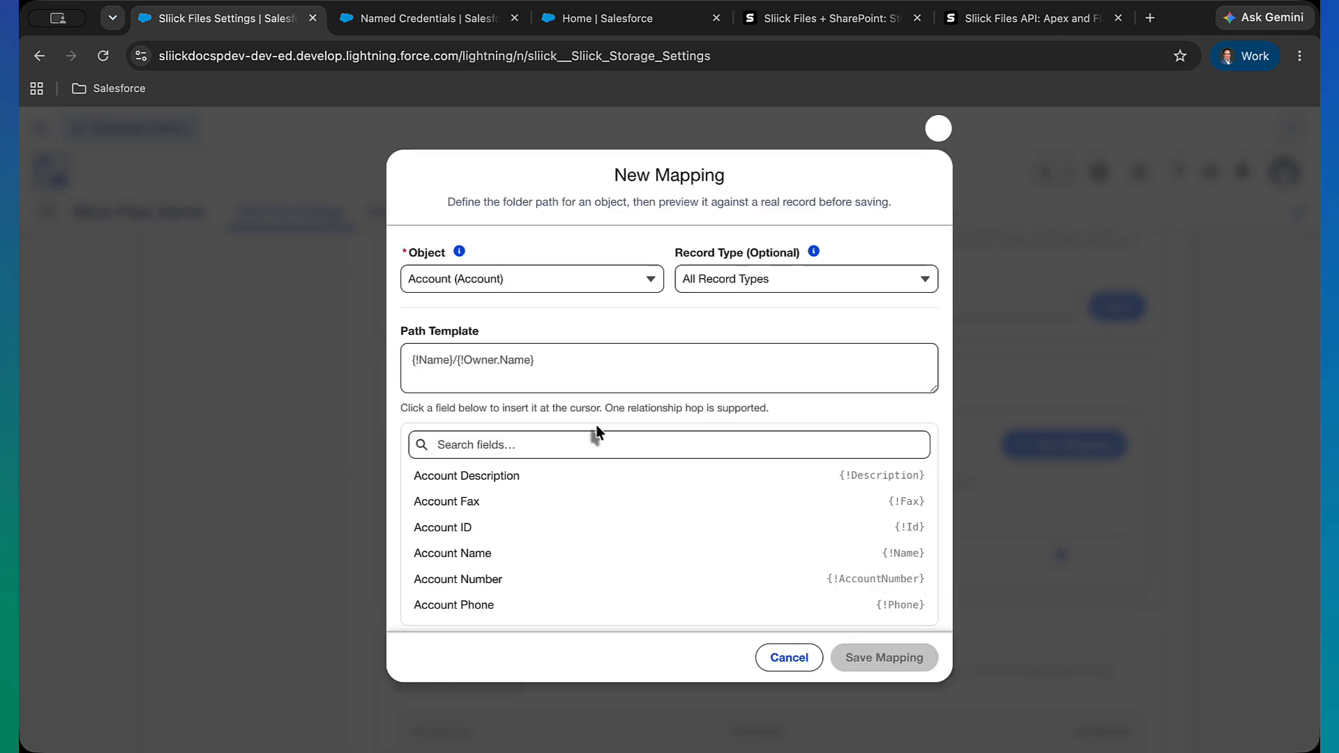
click(554, 529)
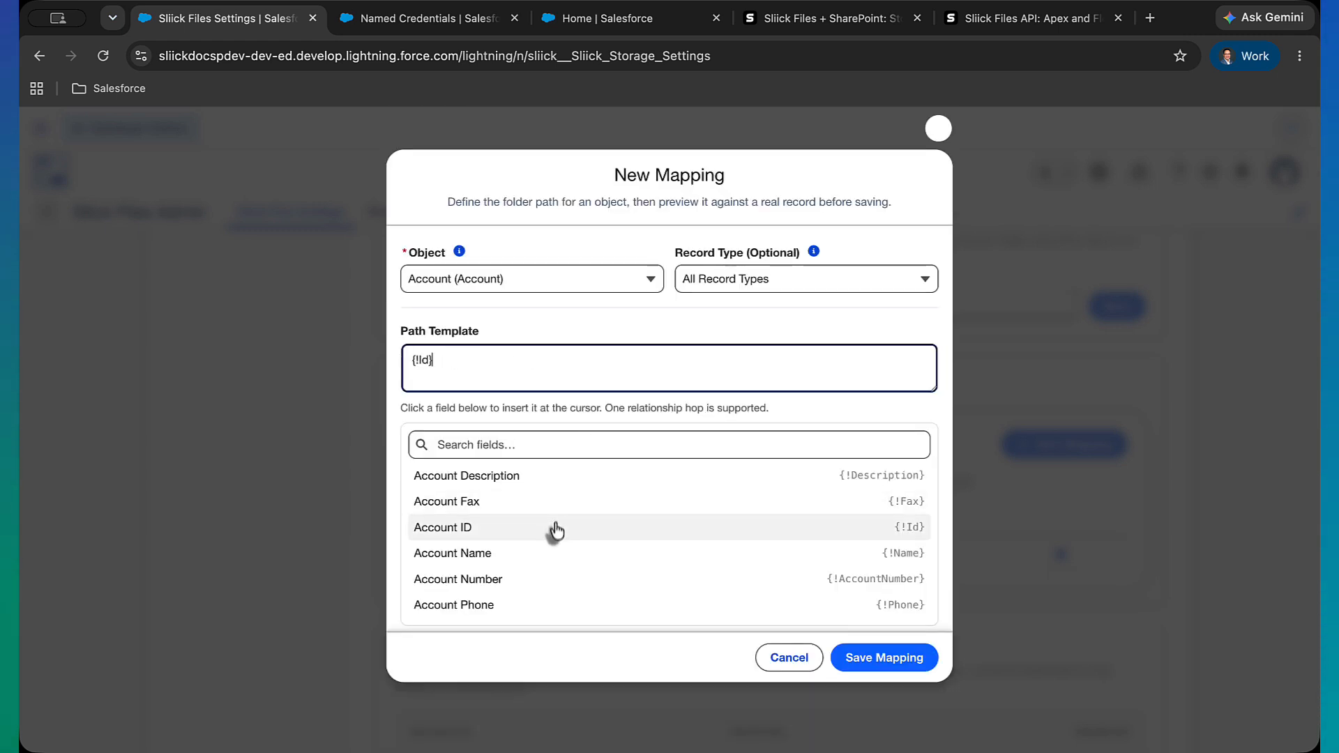
click(538, 579)
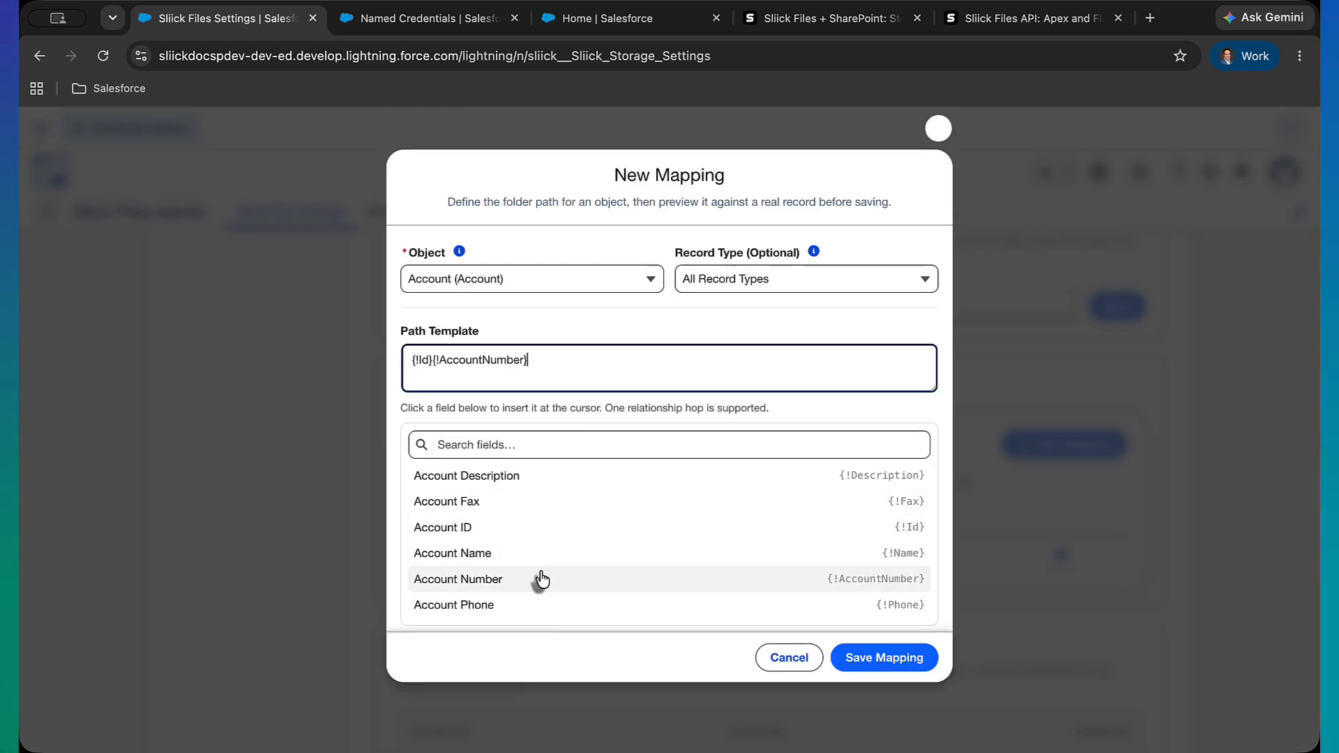
click(431, 363)
text(-)
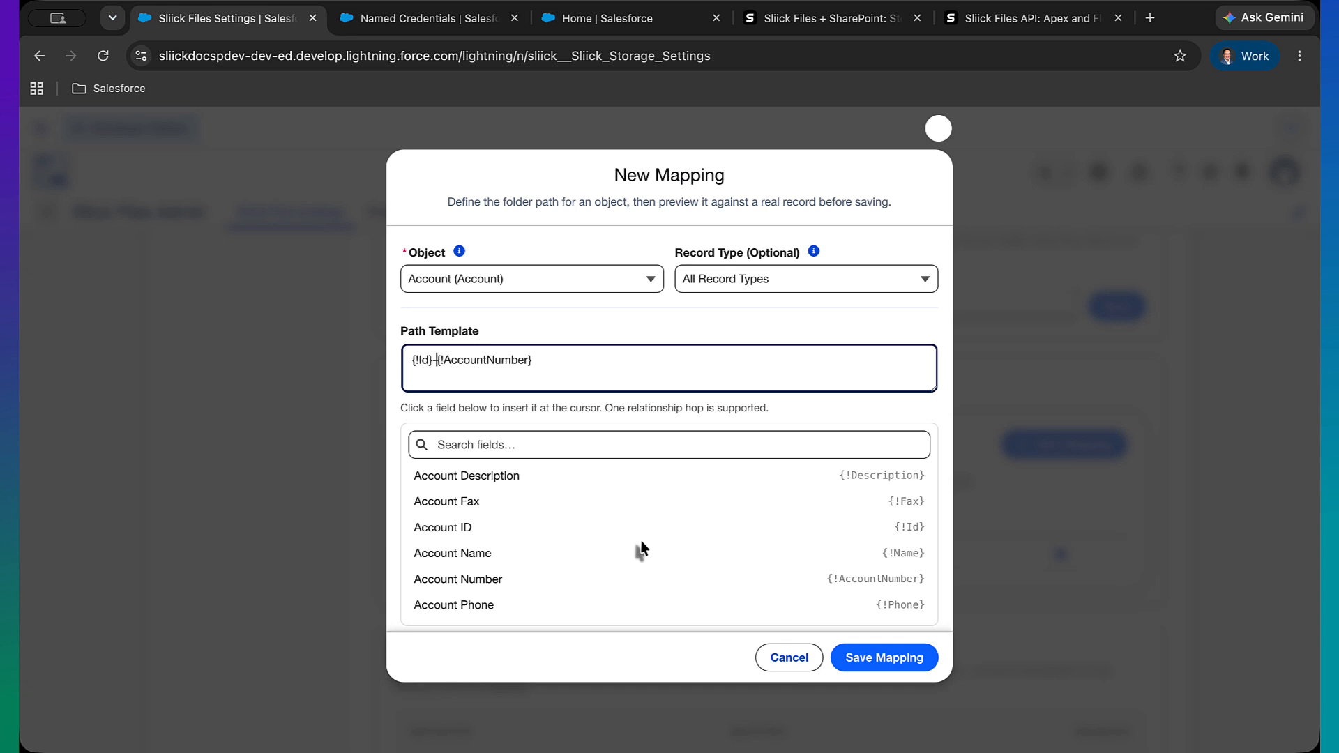
click(813, 668)
Review the file metadata mappings and the two-way sync settings
scroll(686, 614, down, 2)
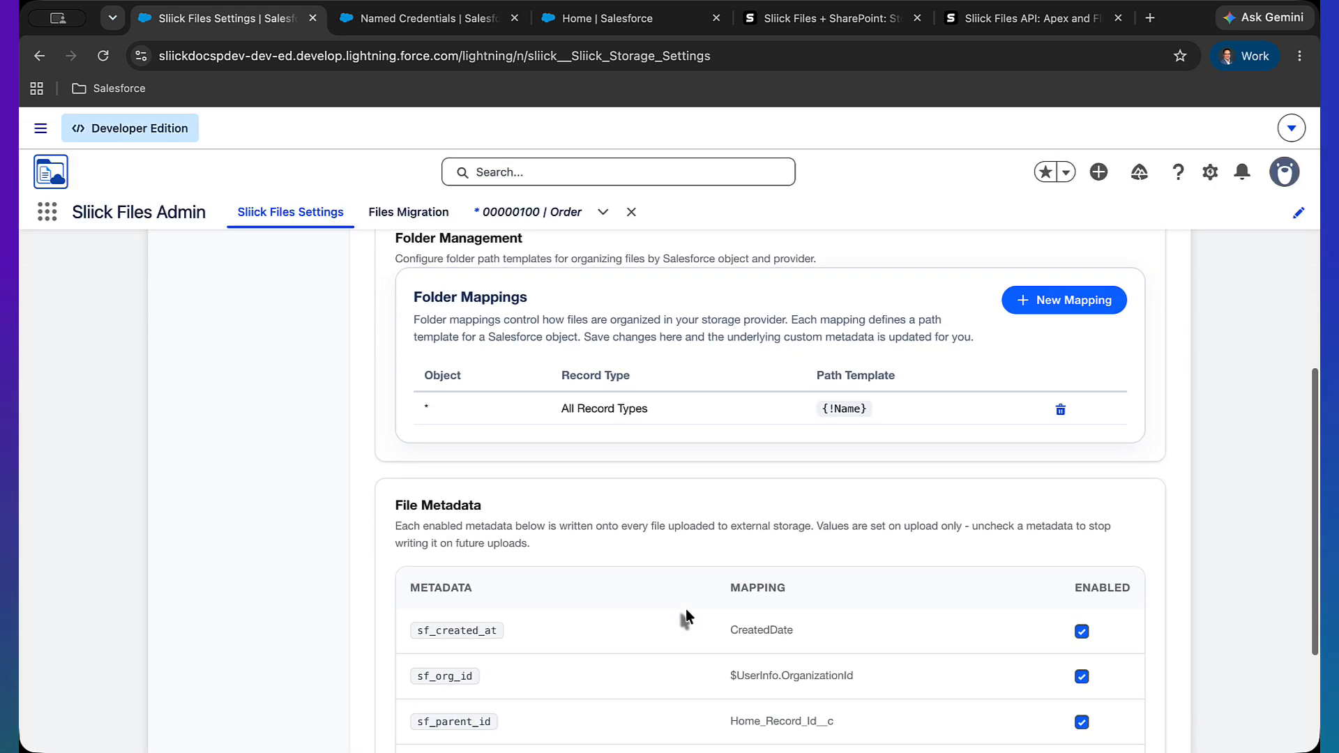
scroll(666, 628, down, 2)
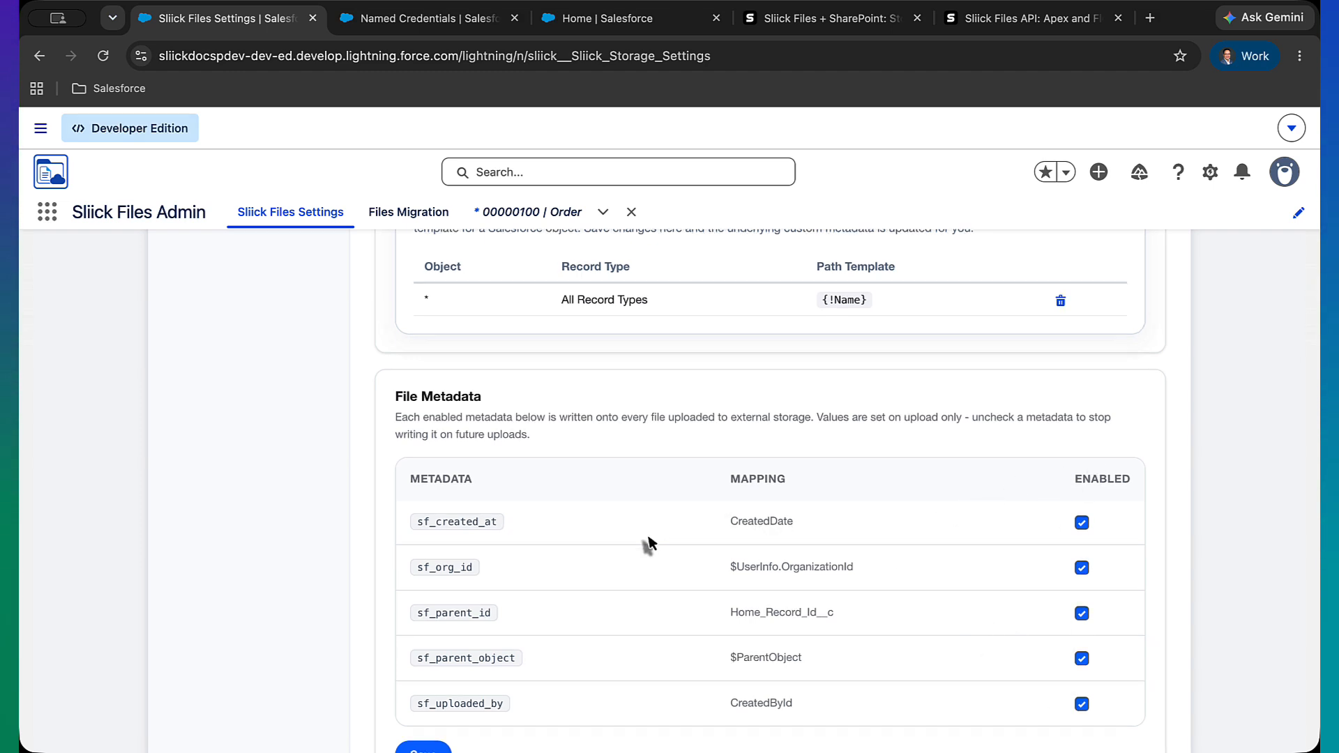
scroll(648, 541, down, 2)
scroll(550, 556, up, 10)
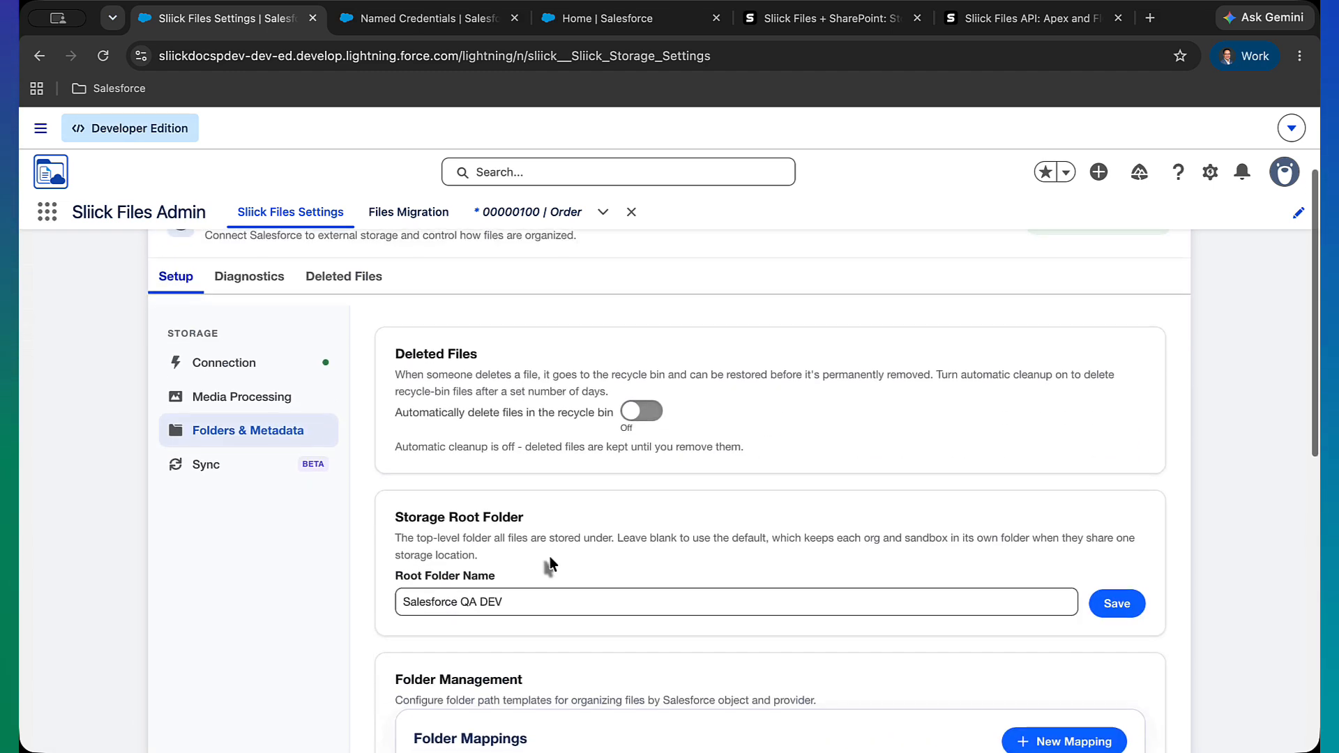
click(240, 476)
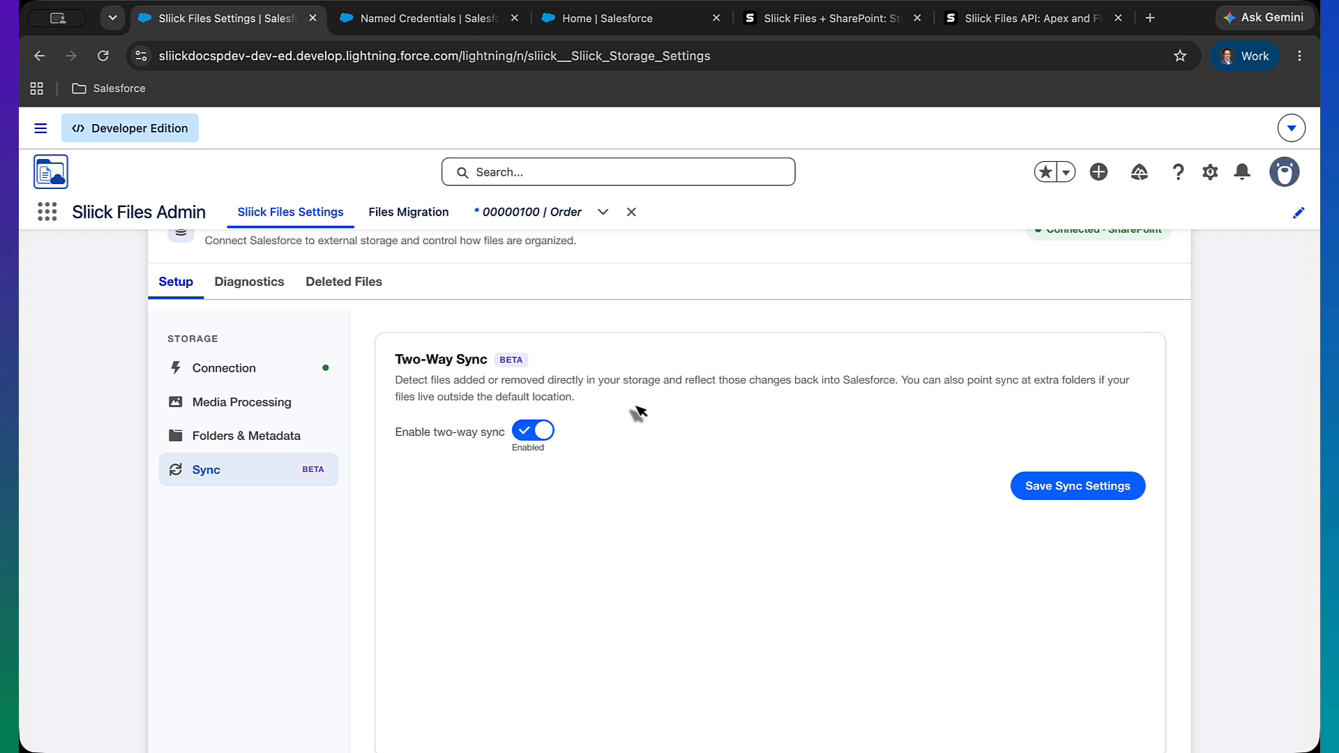
scroll(579, 390, up, 3)
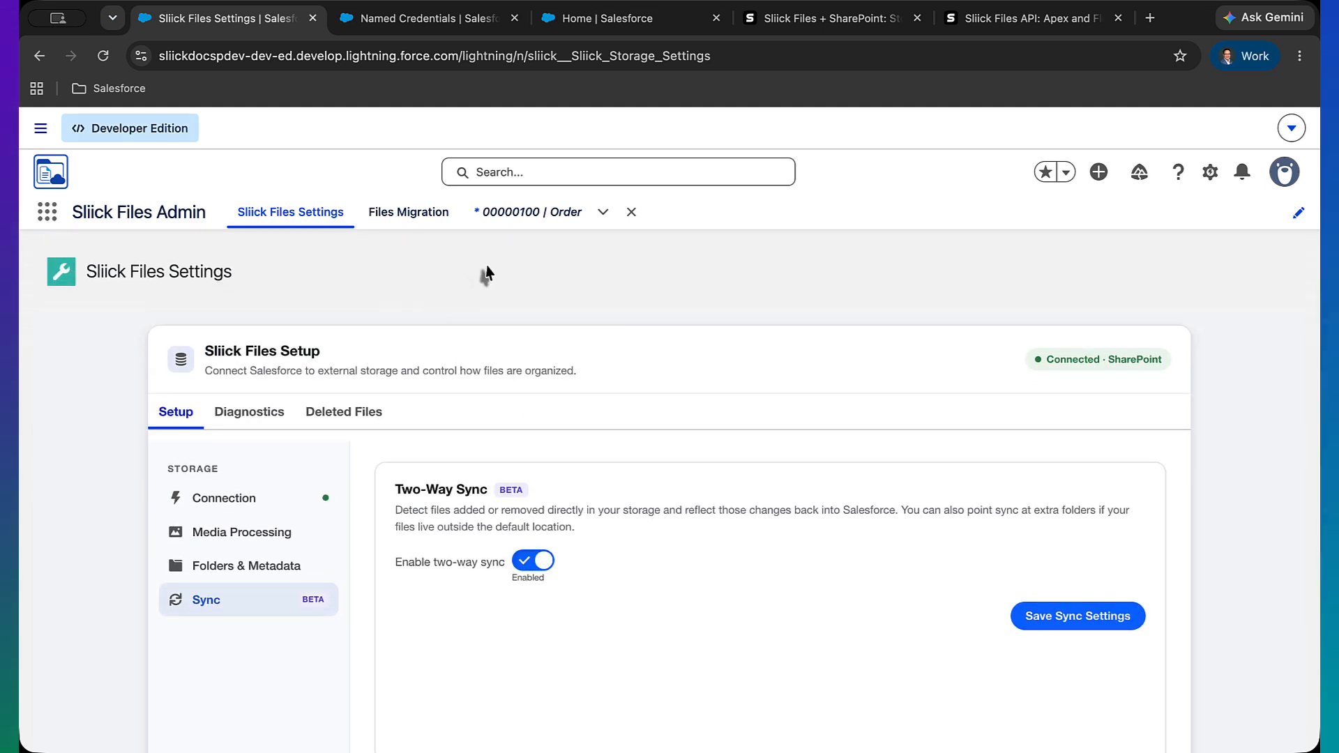
Open order 00000100 and upload the Sample Account for Entitlements PDF from Downloads to its files
click(524, 222)
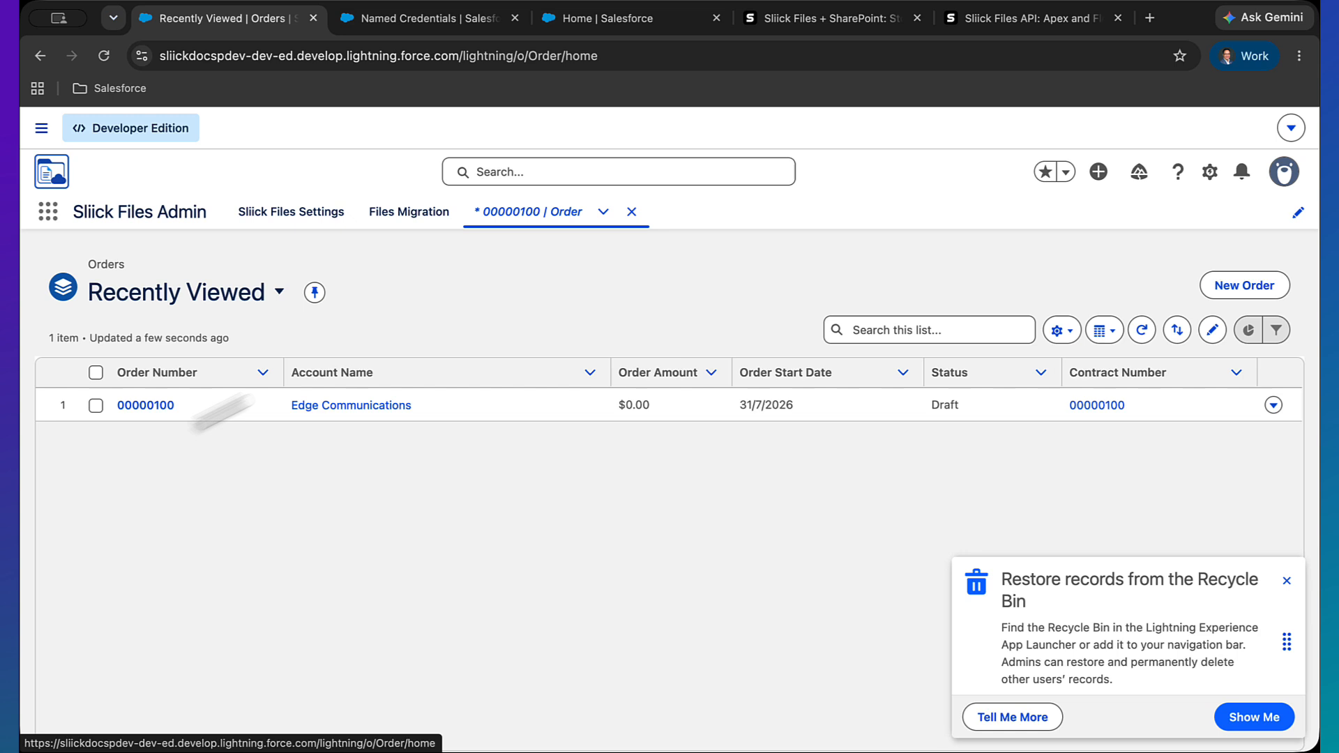
click(146, 407)
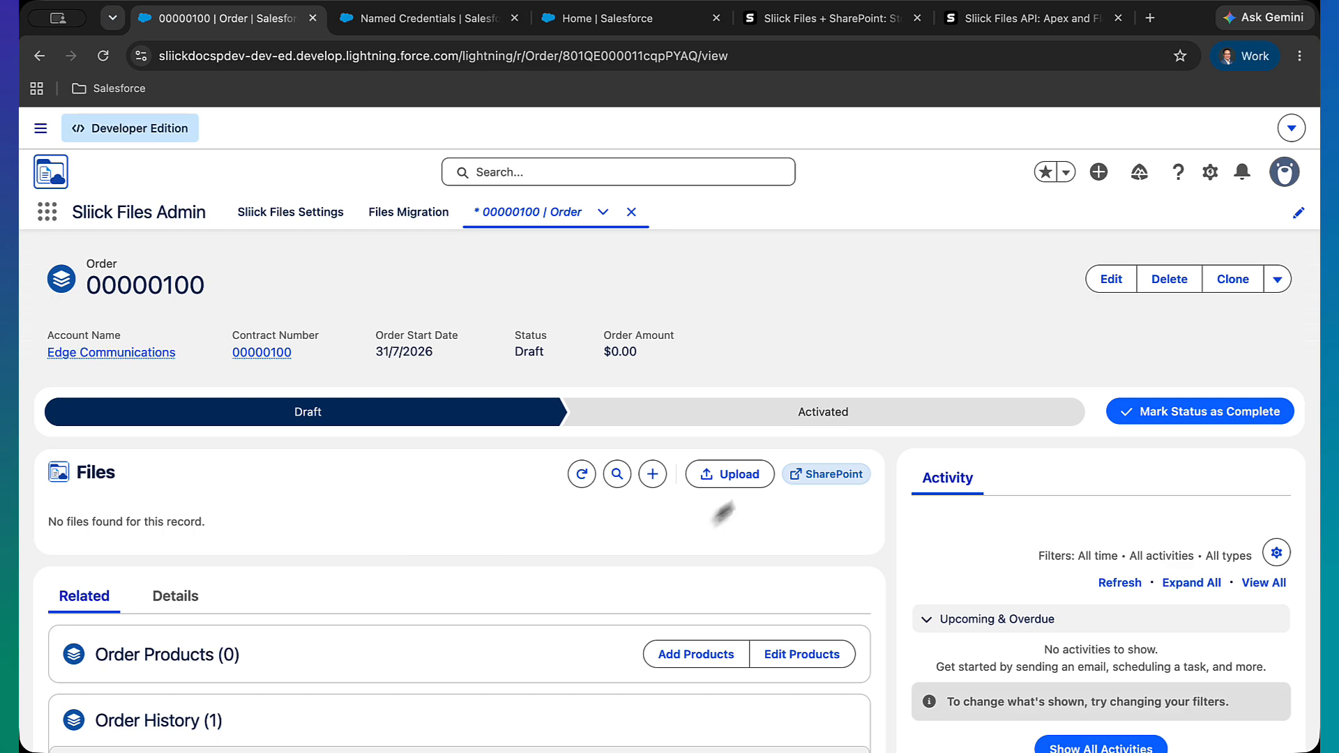
click(740, 479)
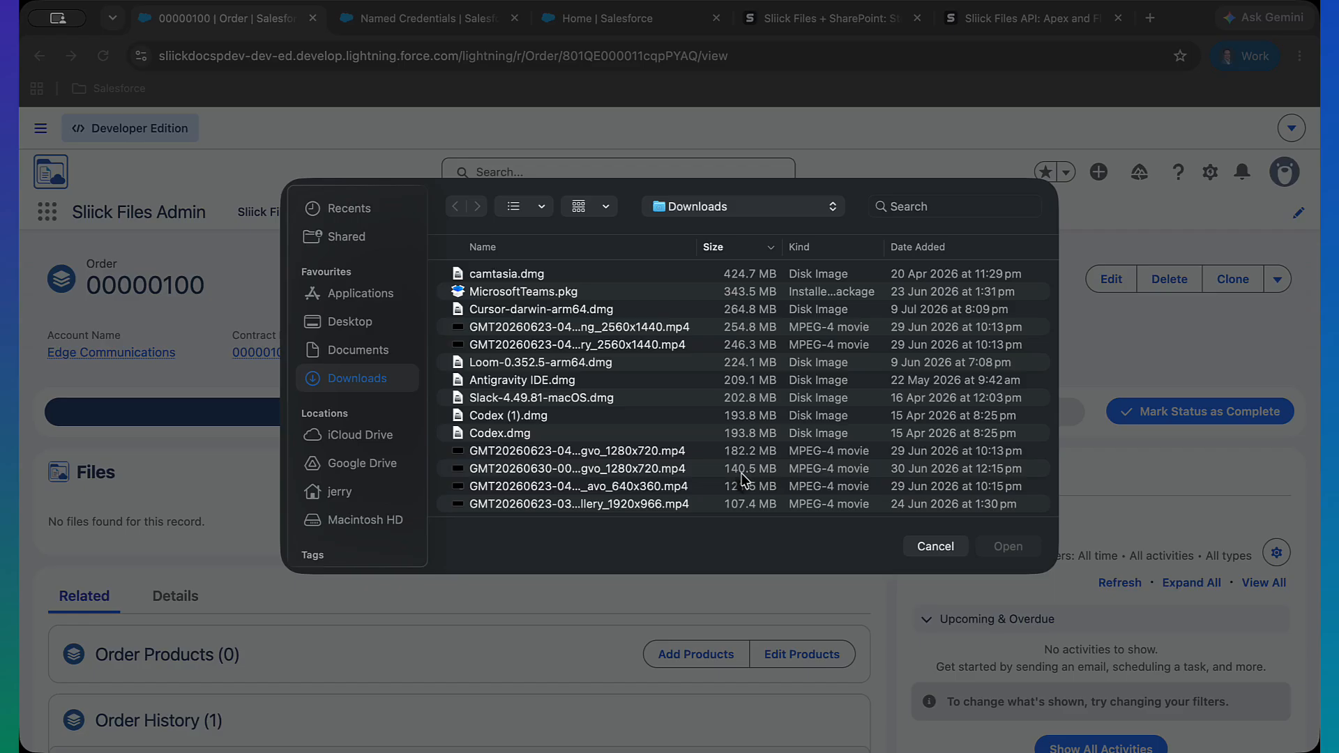
scroll(636, 403, down, 10)
click(638, 415)
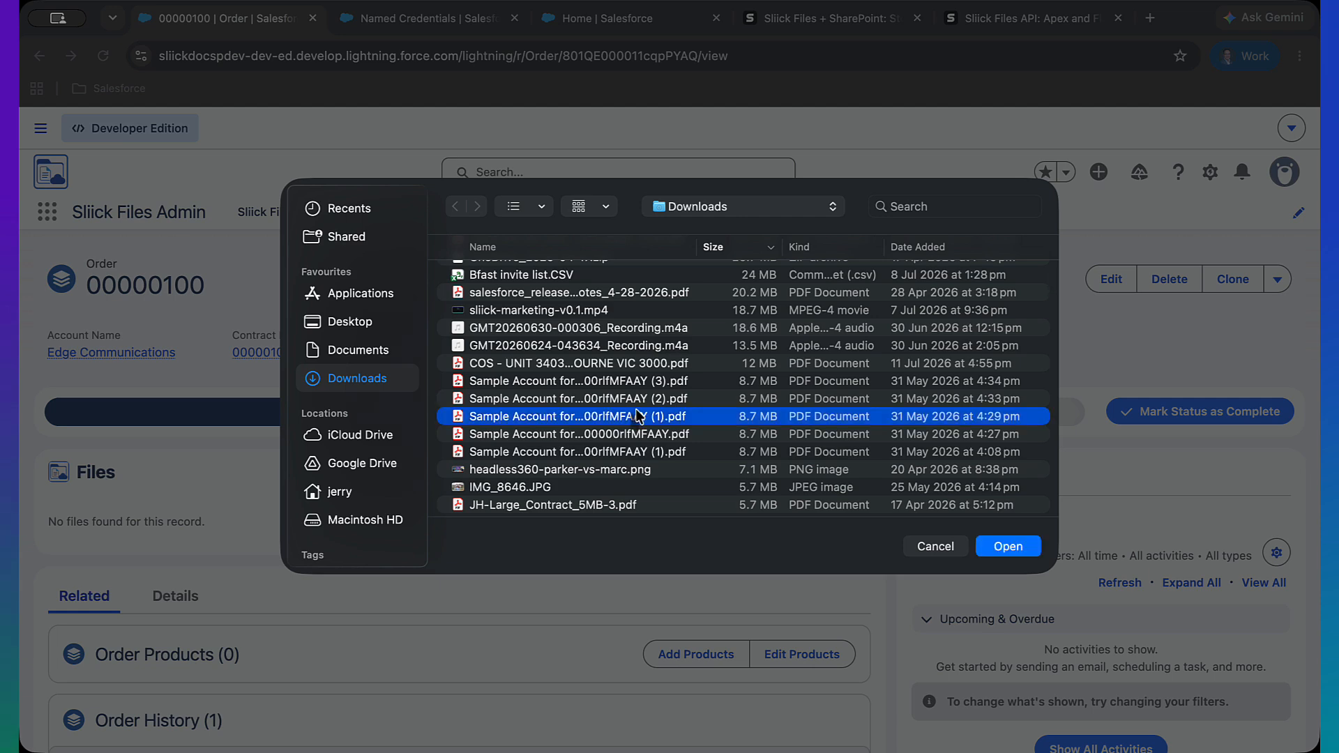
click(1004, 548)
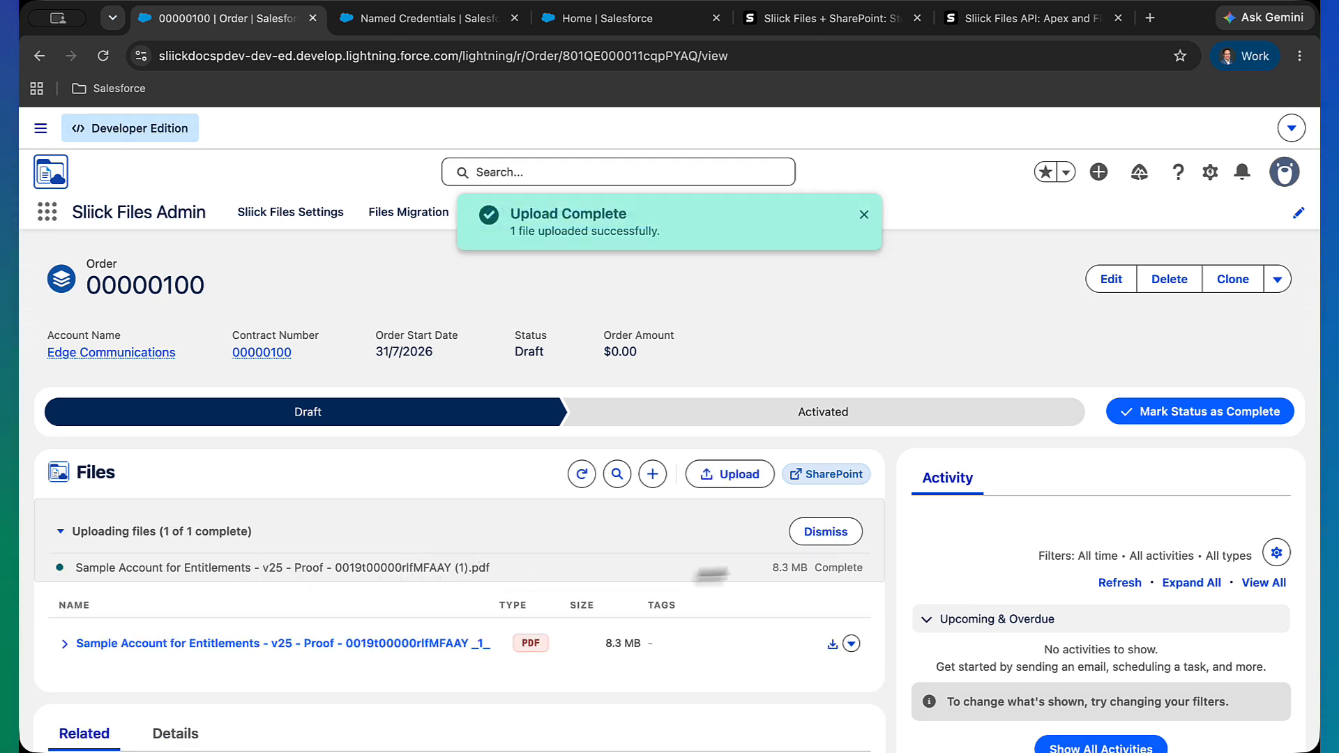
Expand the uploaded file's version details and open the record's SharePoint folder
drag(769, 568, 808, 569)
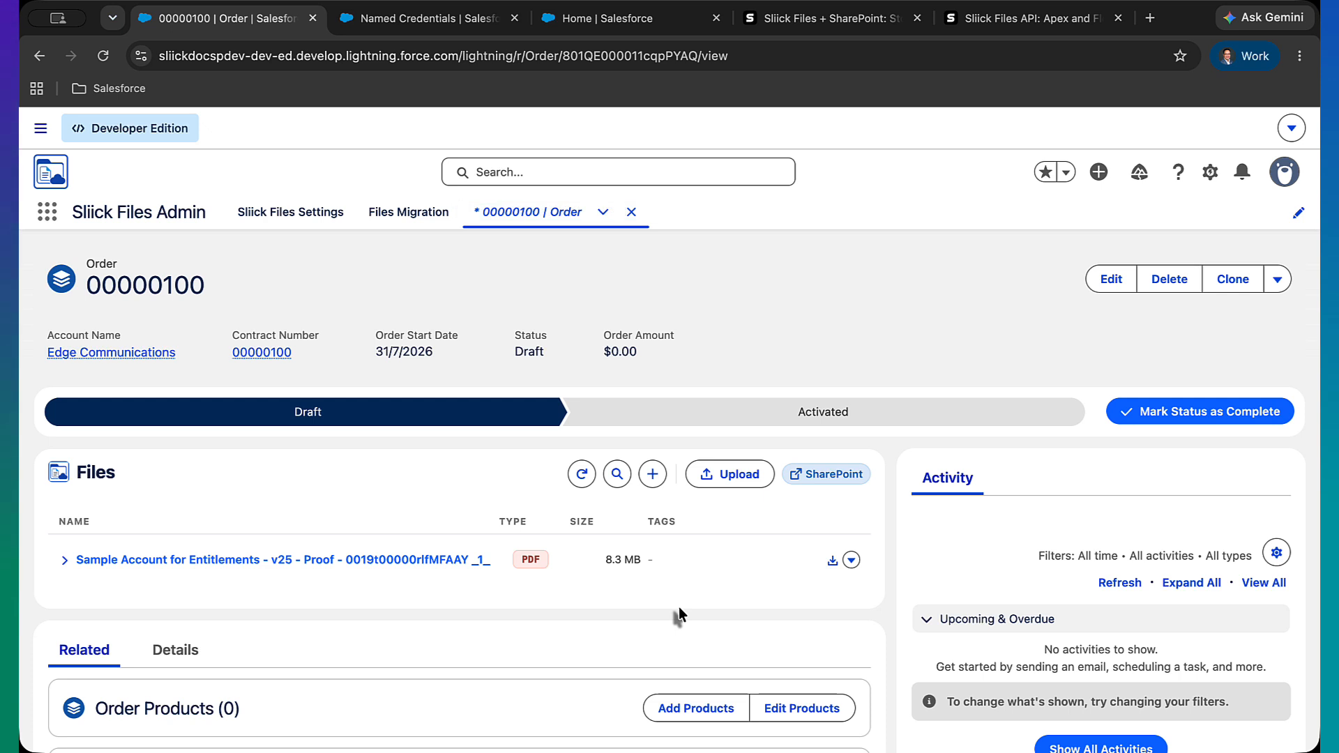
click(65, 561)
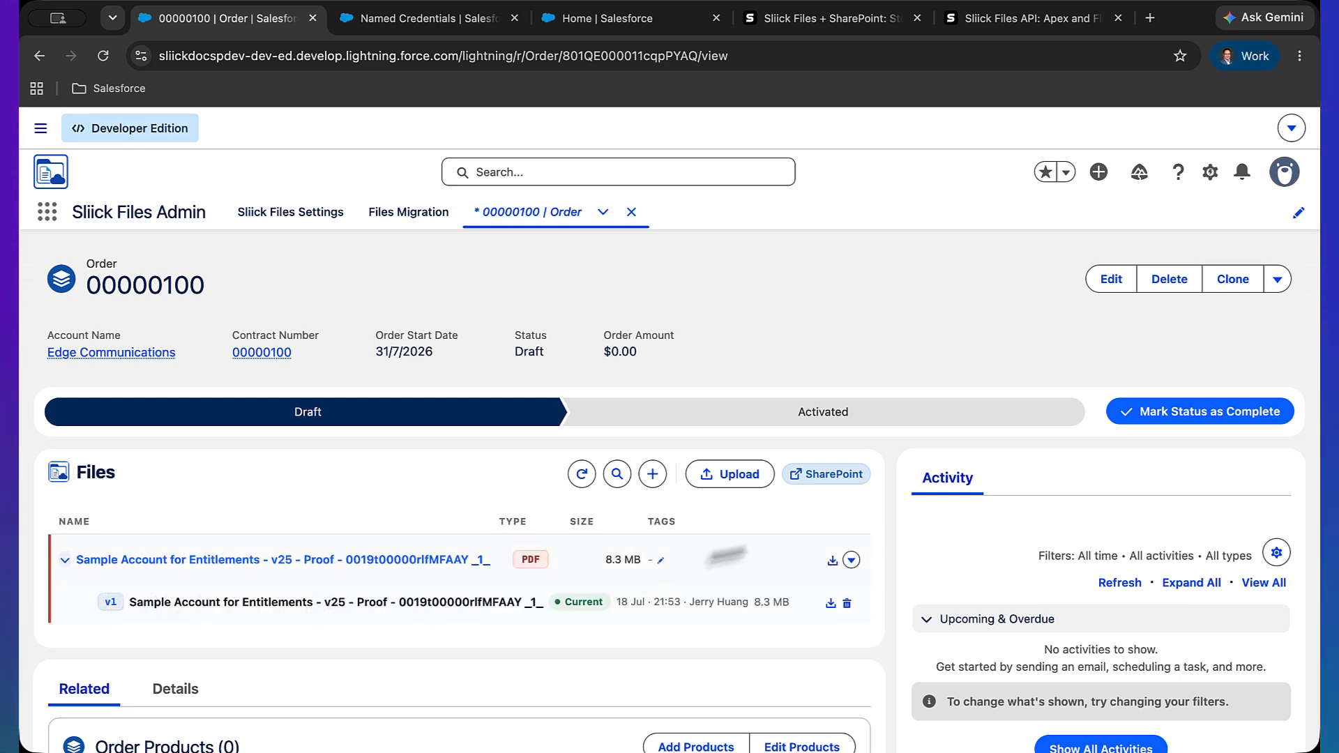
click(825, 474)
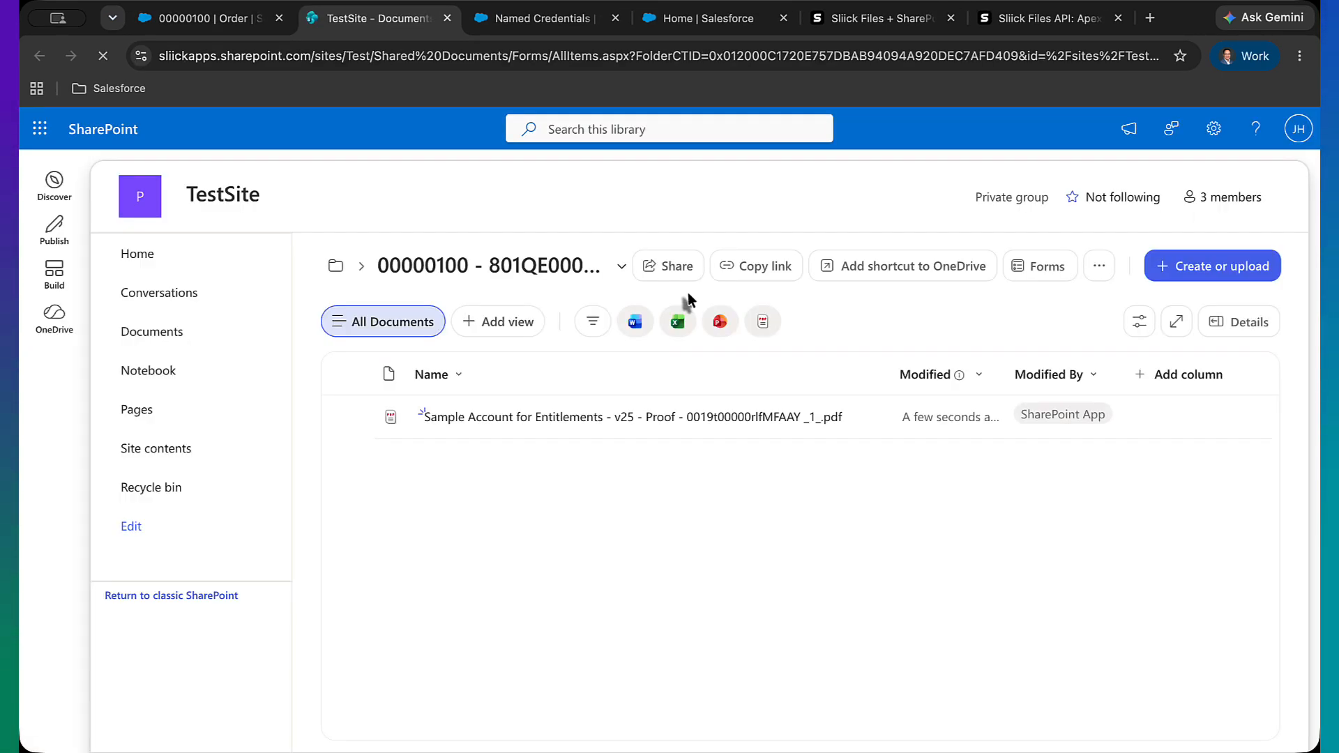
Browse from the Documents library through Salesforce QA DEV and Order into the 00000100 record folder
click(339, 268)
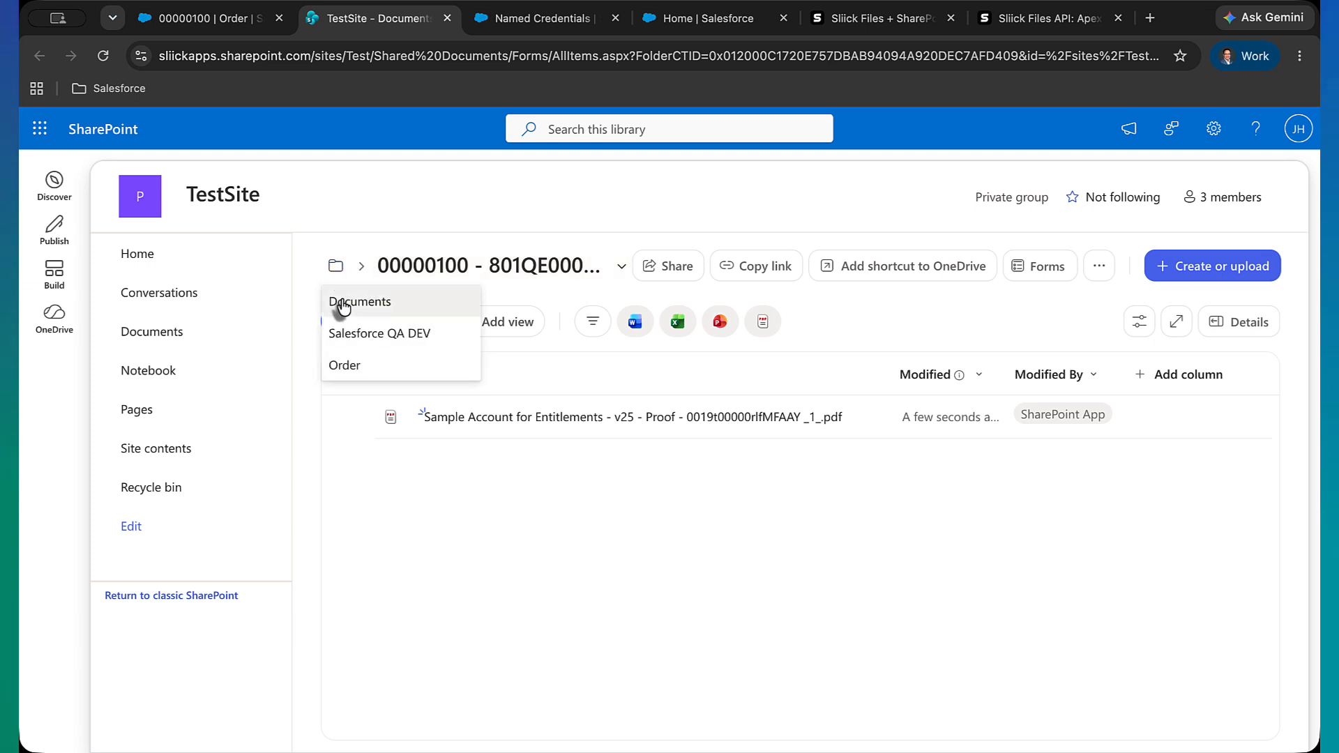
click(339, 302)
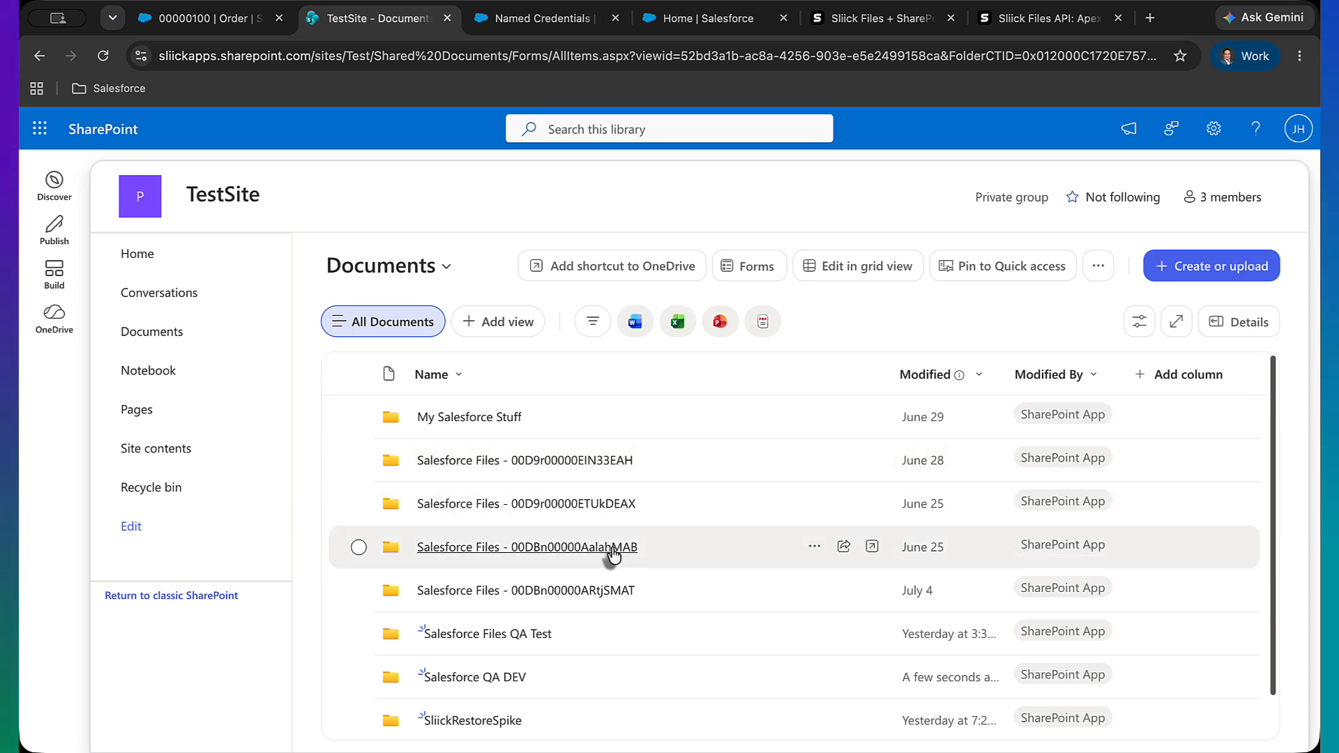
scroll(617, 551, down, 1)
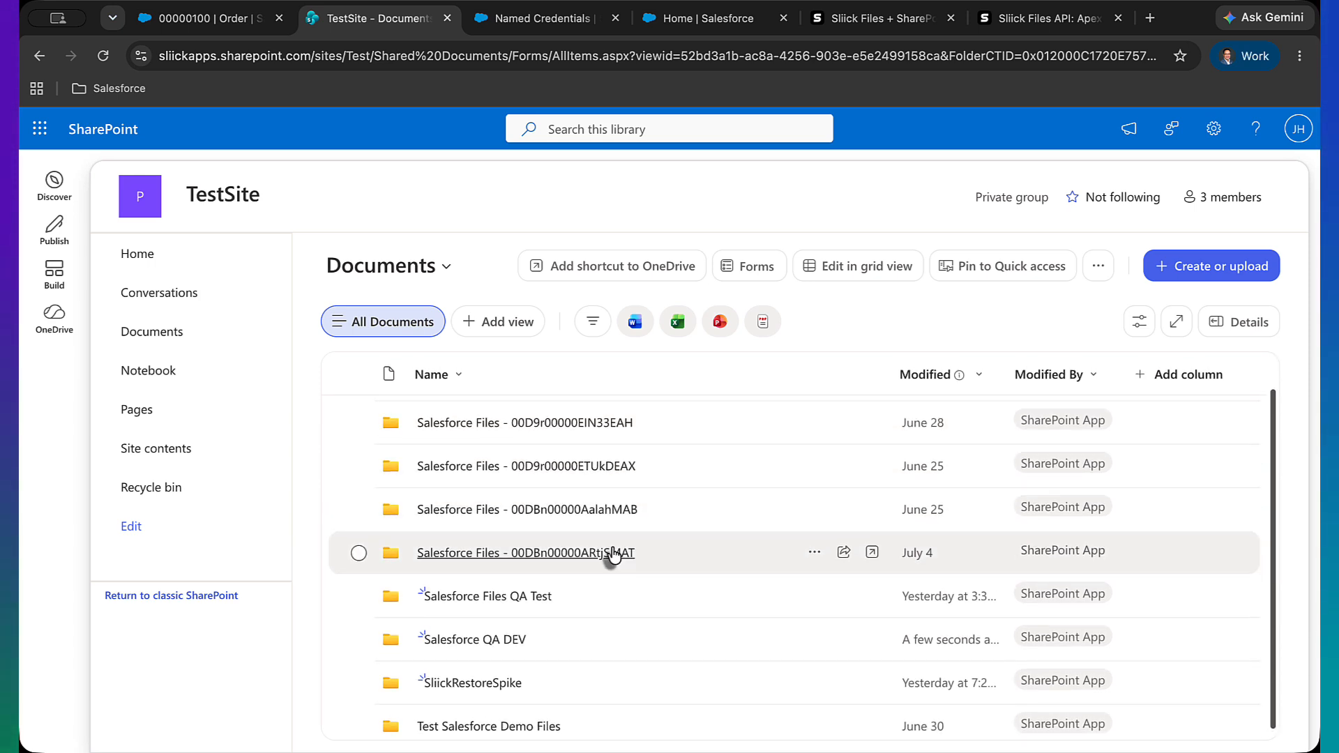
click(490, 643)
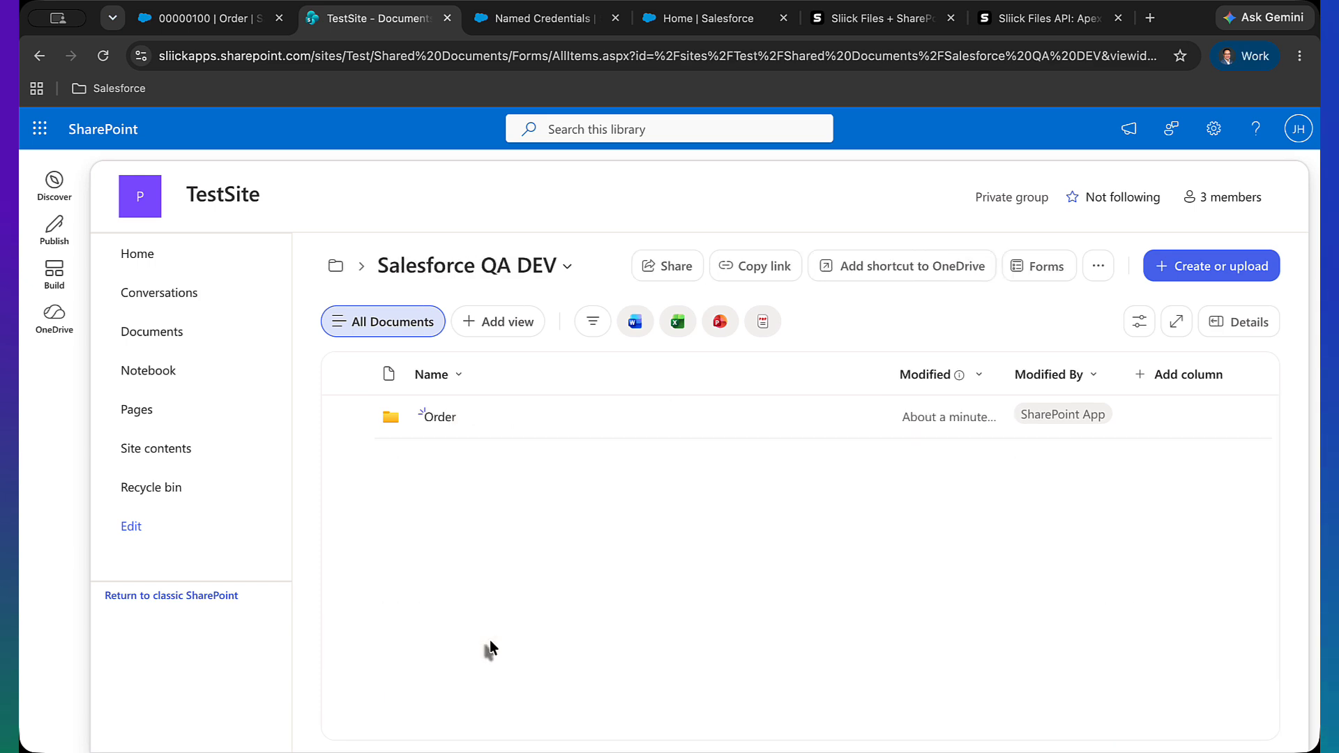
click(439, 422)
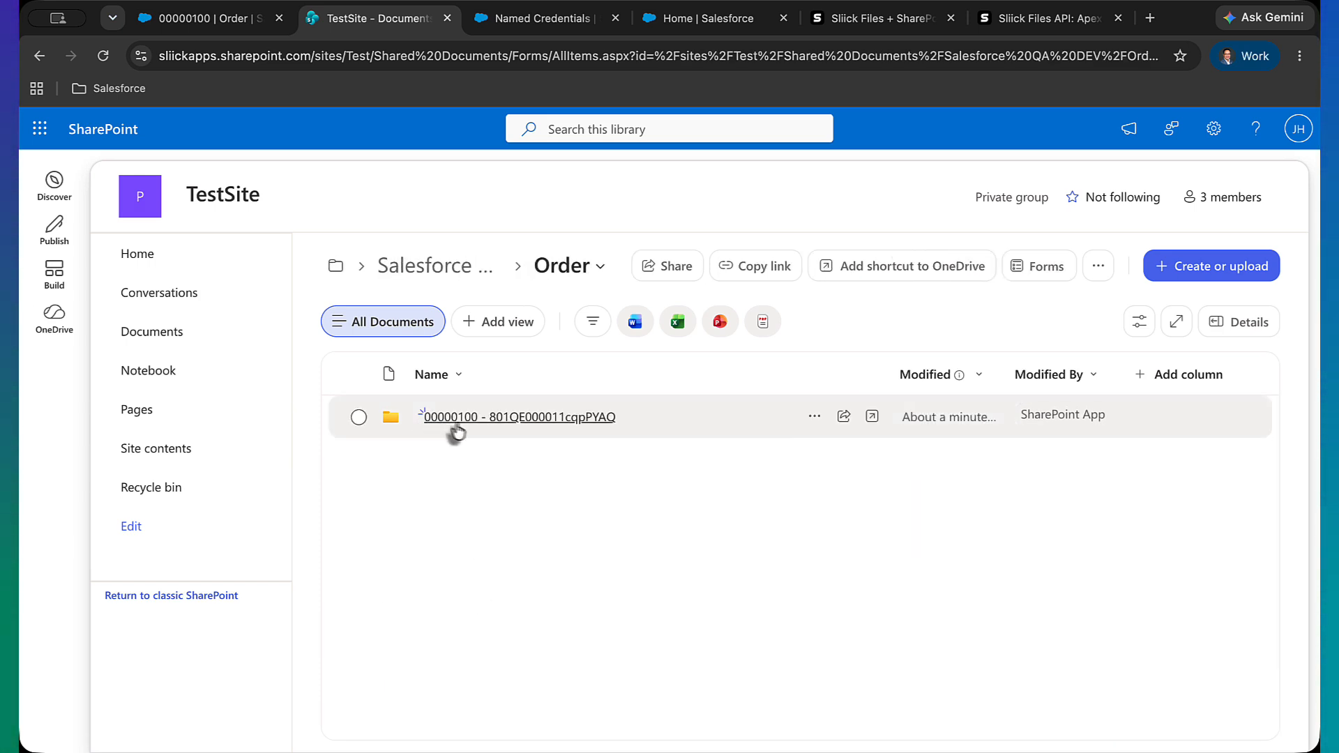
click(467, 419)
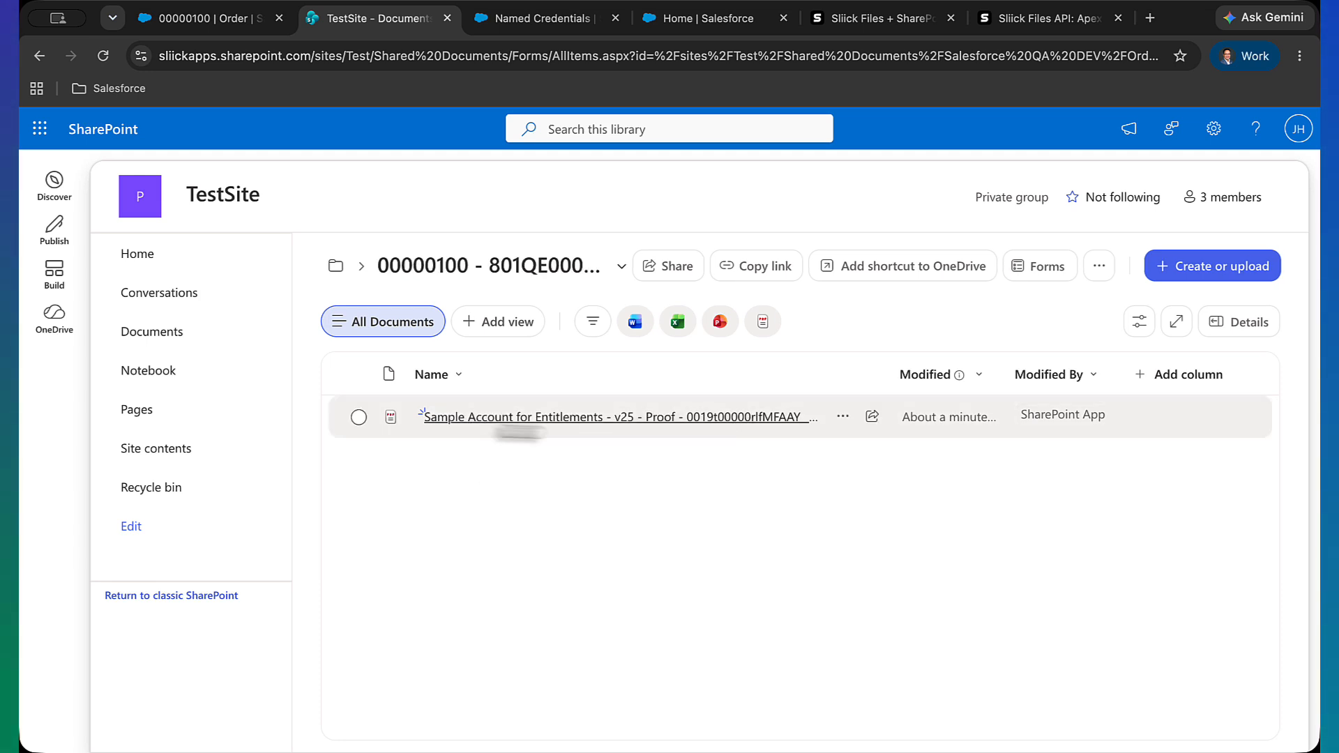
Rename the uploaded PDF in the SharePoint record folder to Sample Account
click(842, 419)
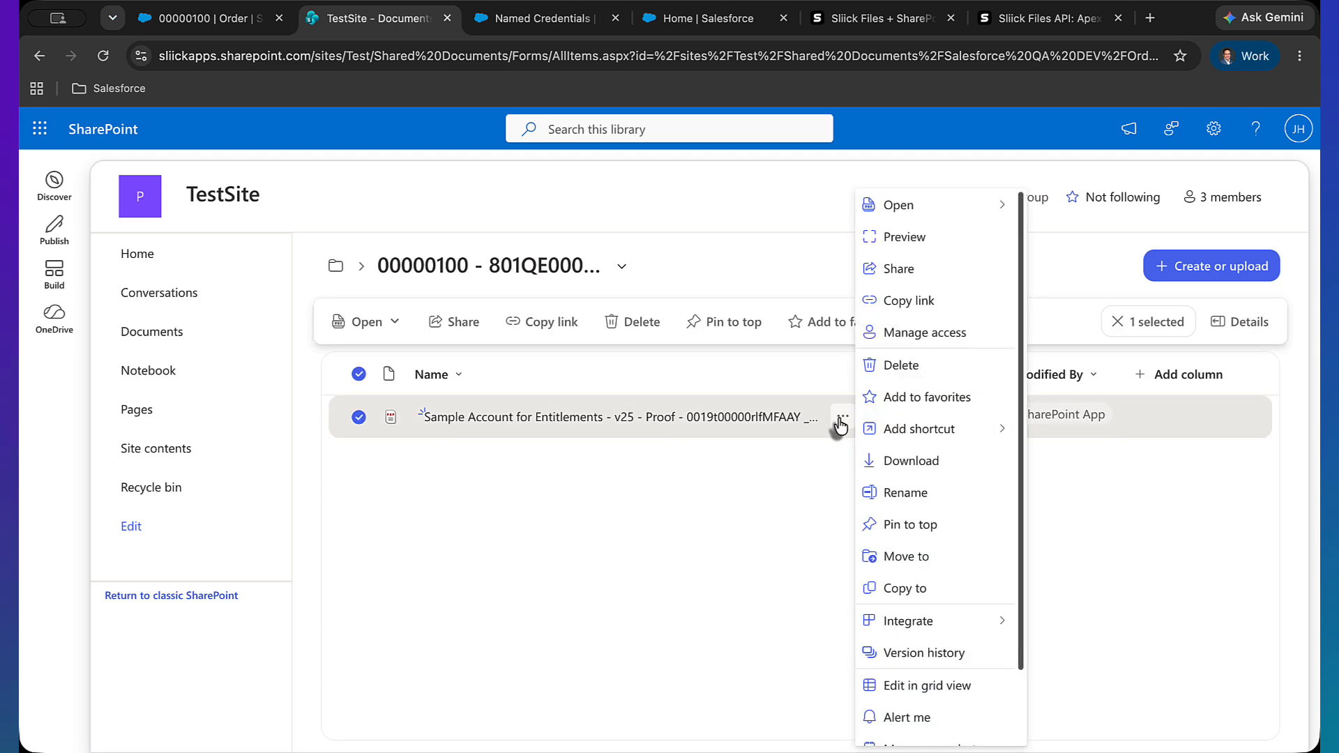
scroll(911, 373, down, 2)
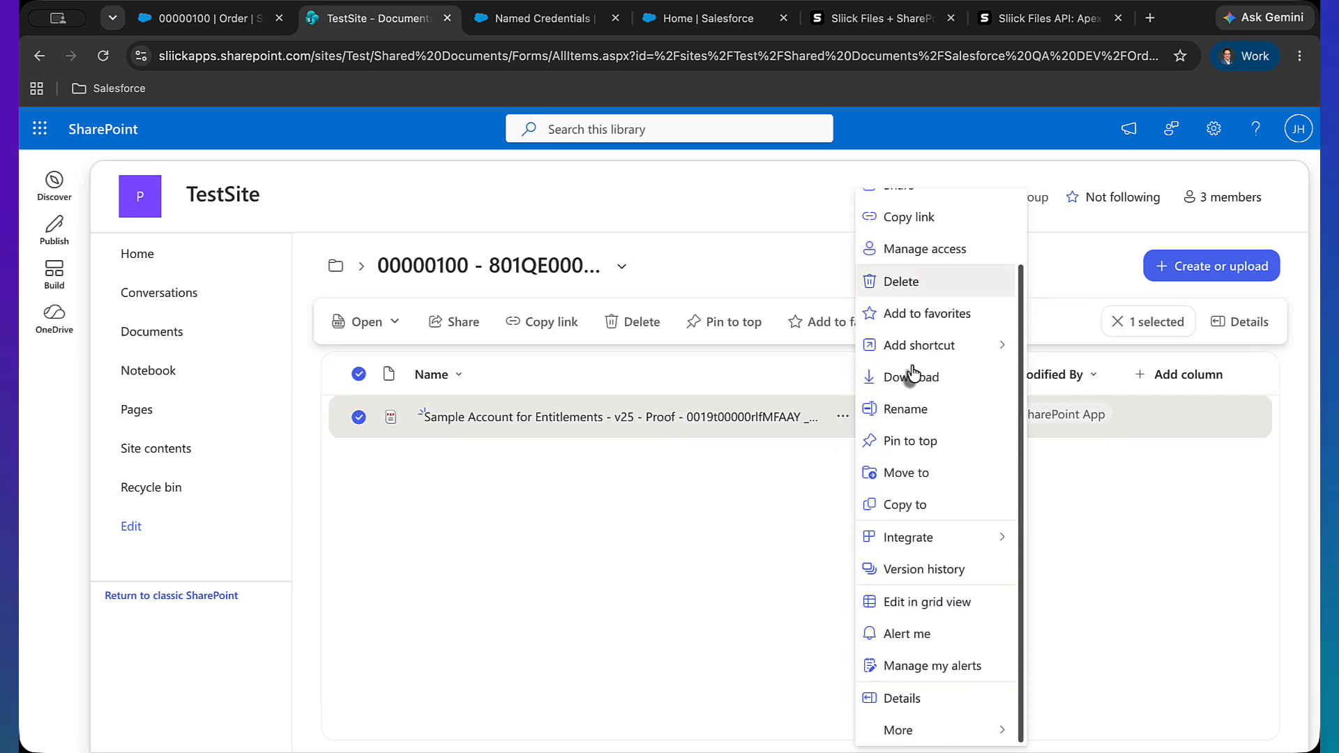
click(907, 408)
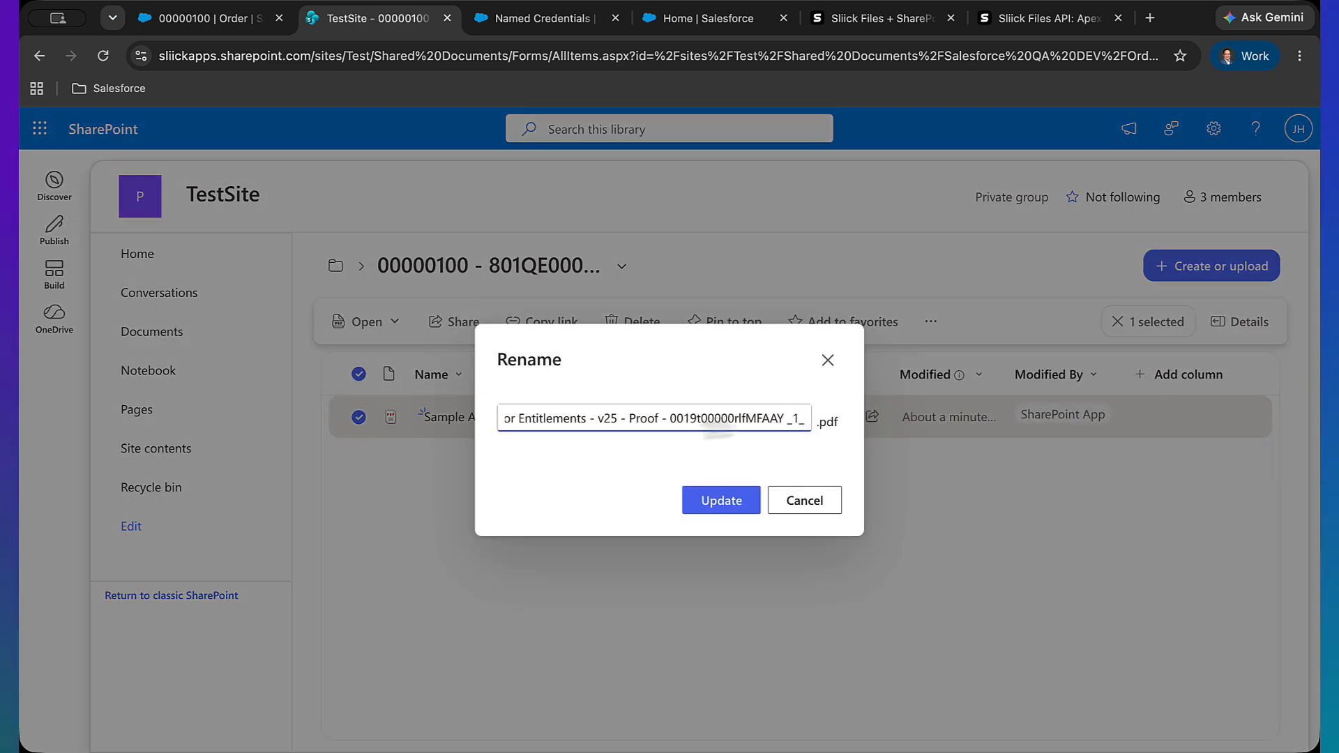
shift+click(579, 418)
key(BackSpace)
shift+click(591, 418)
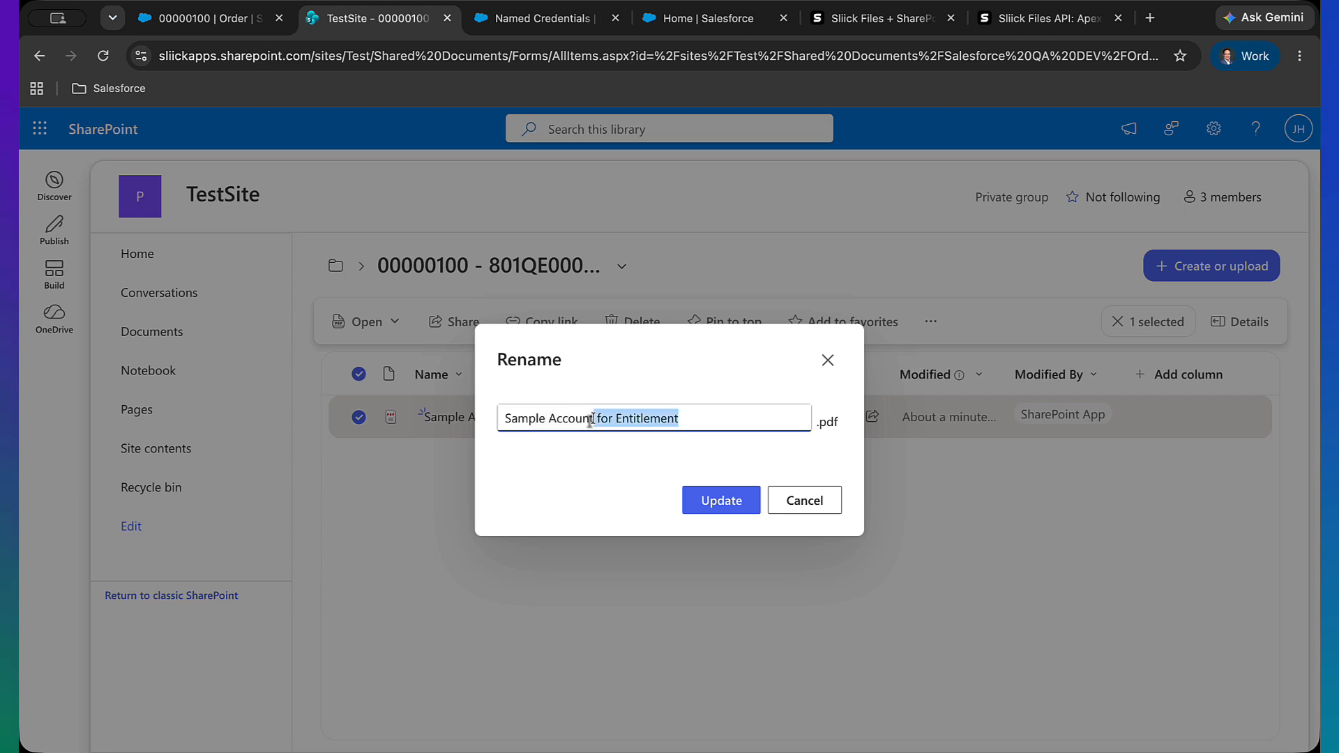
key(BackSpace)
click(721, 503)
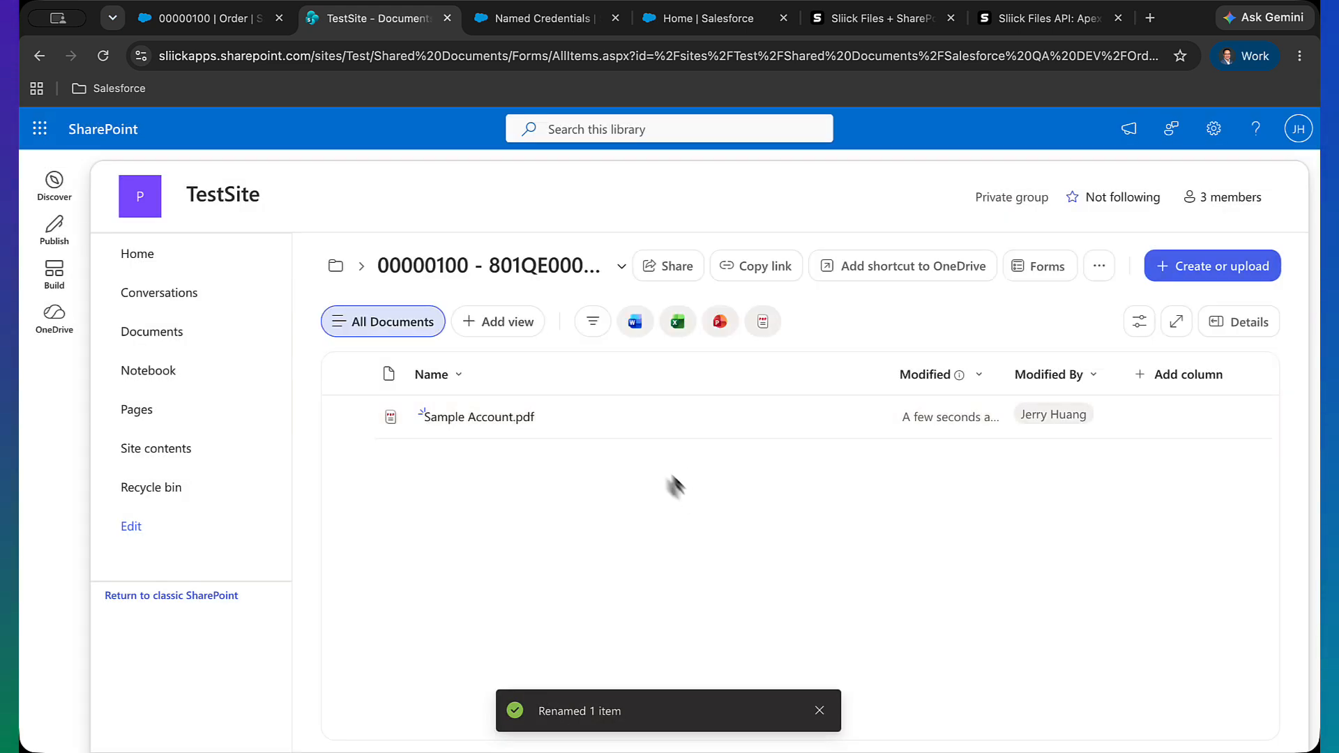
Reload order 00000100 in Salesforce, refresh its Files list and expand the PDF entry to check the rename
click(217, 19)
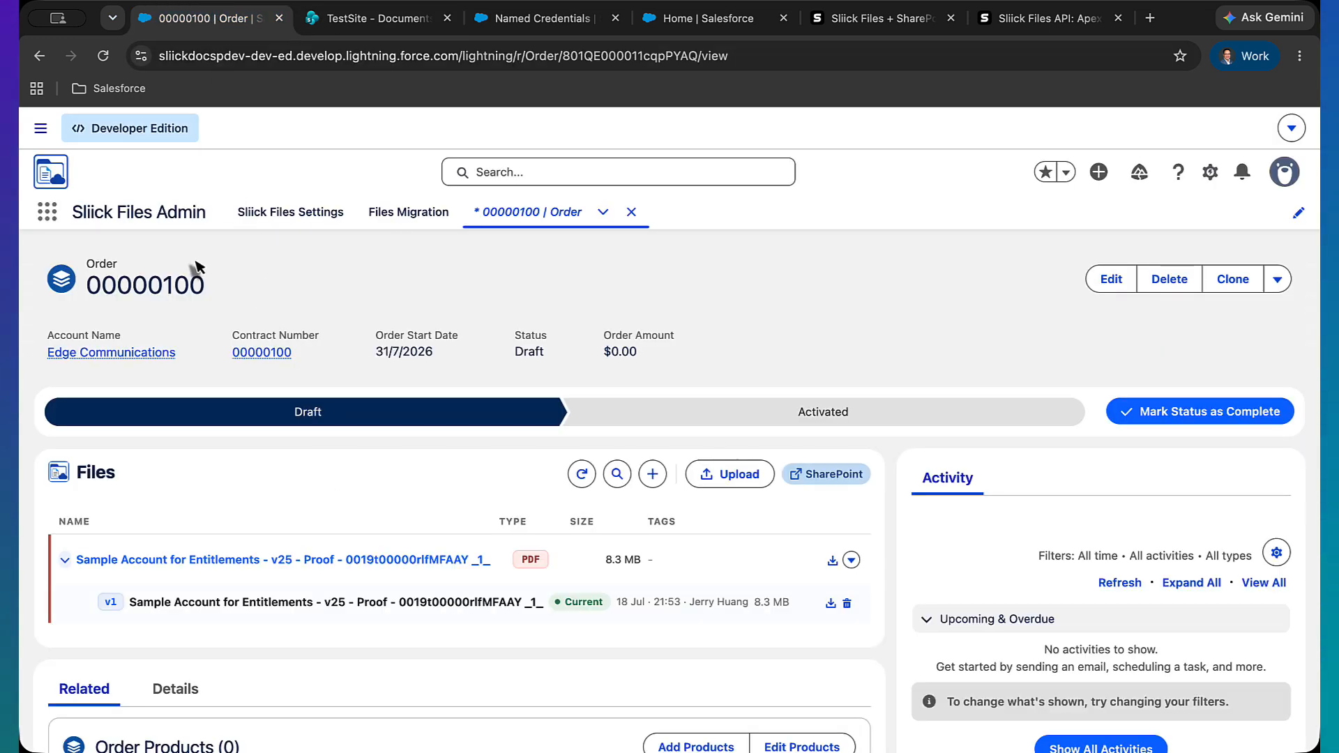
click(103, 58)
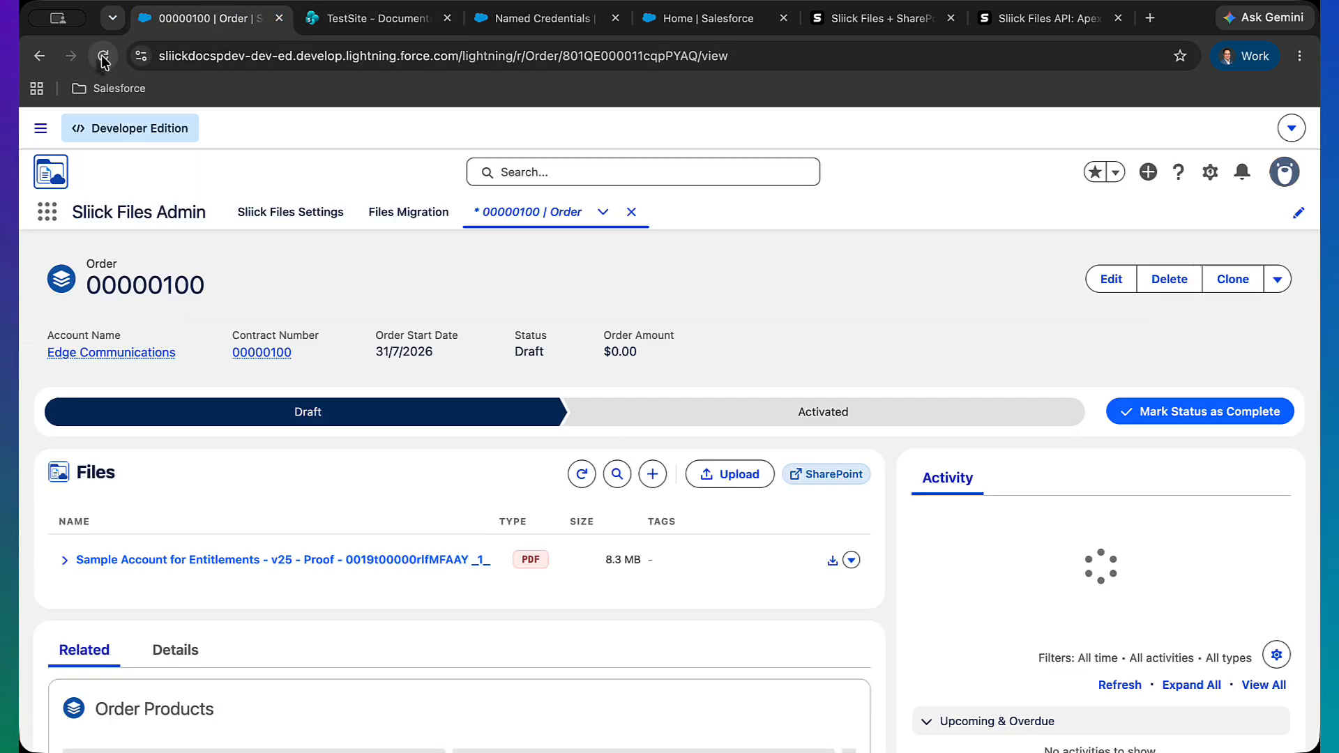
click(582, 474)
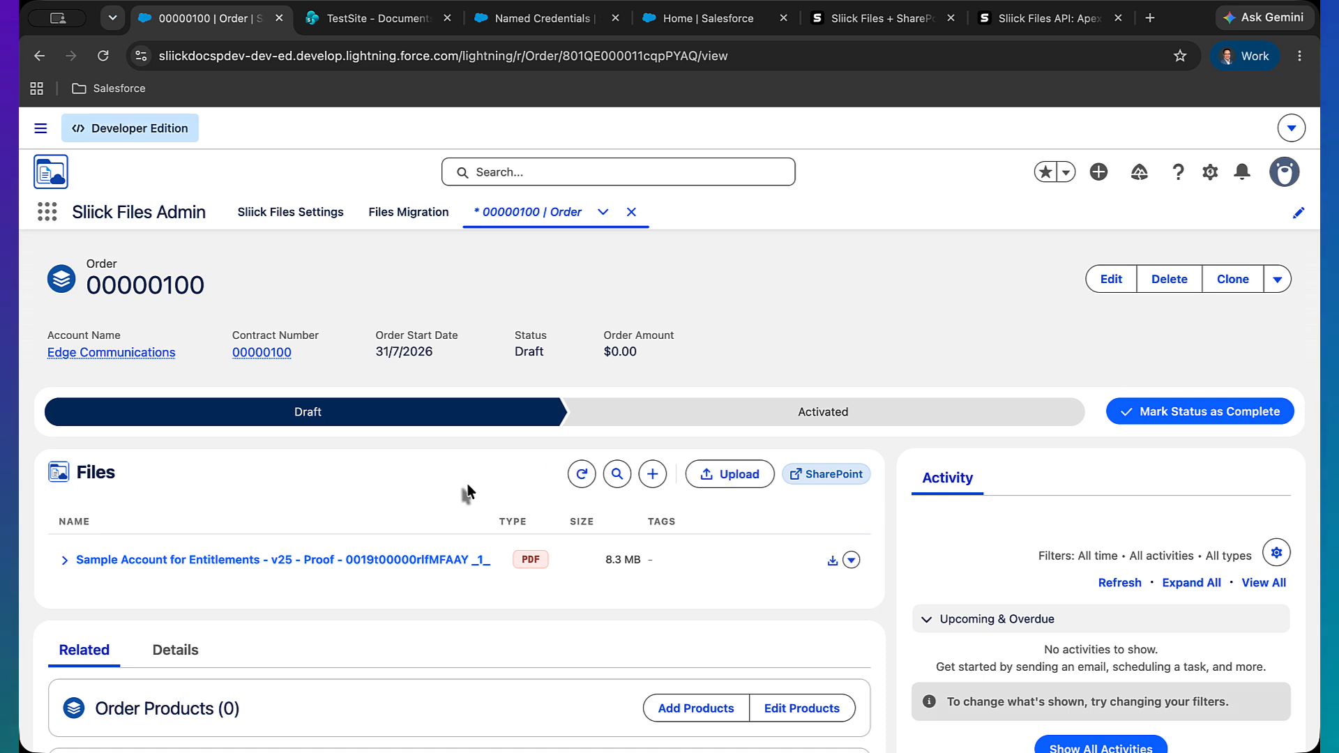
click(64, 559)
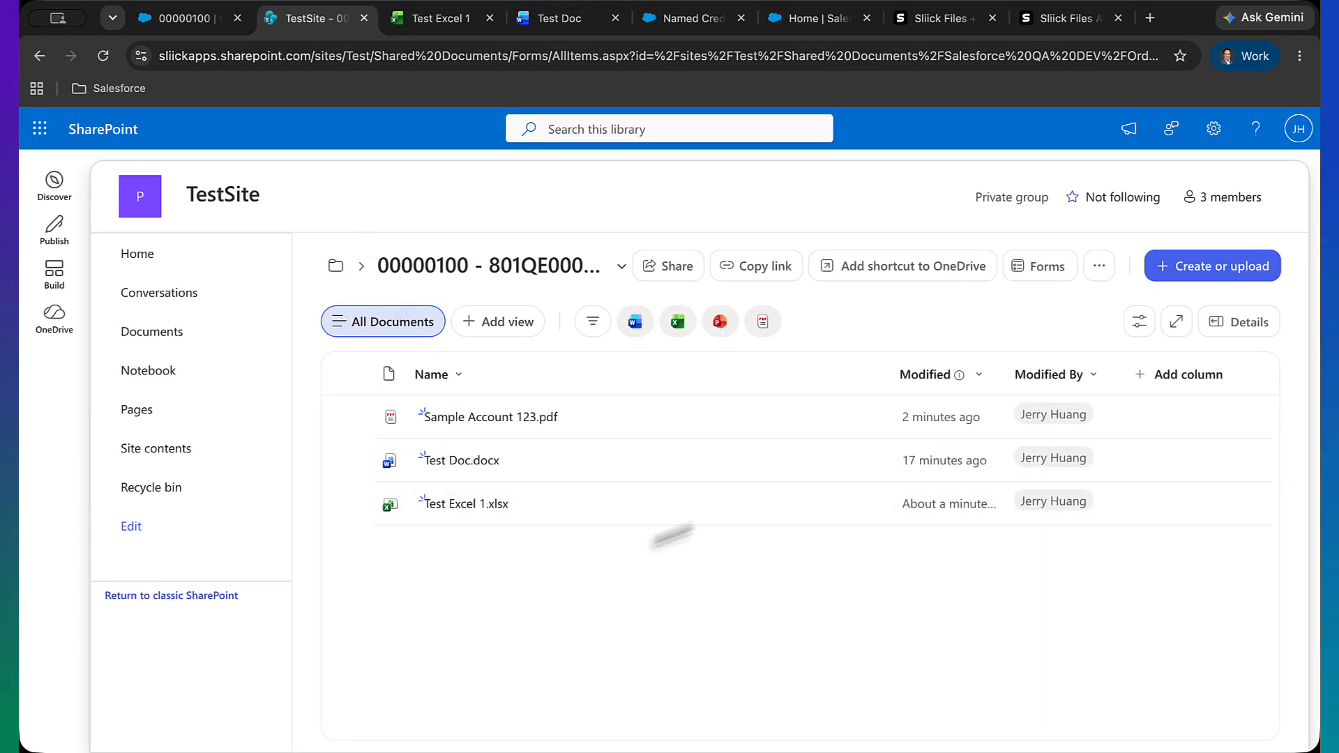
Try to delete Test Doc.docx from the SharePoint record folder after checking its entry in Salesforce
click(842, 459)
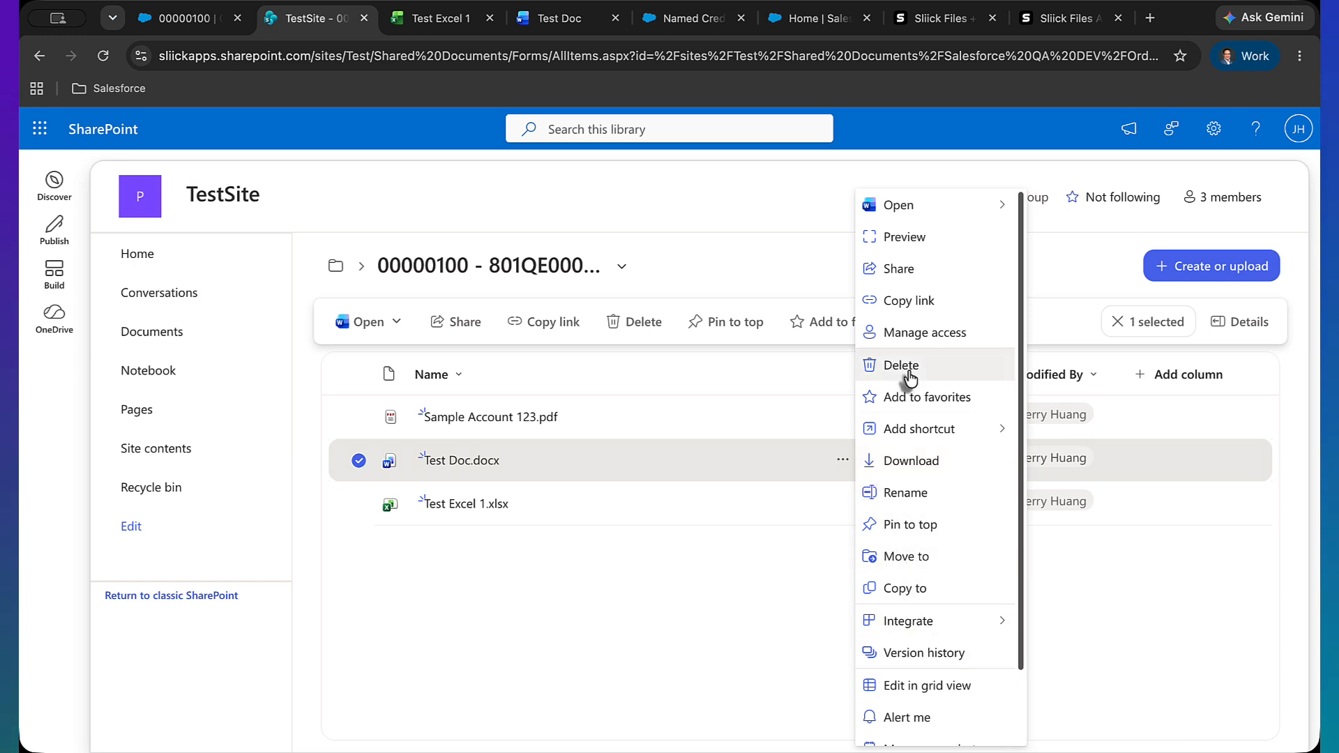
click(210, 19)
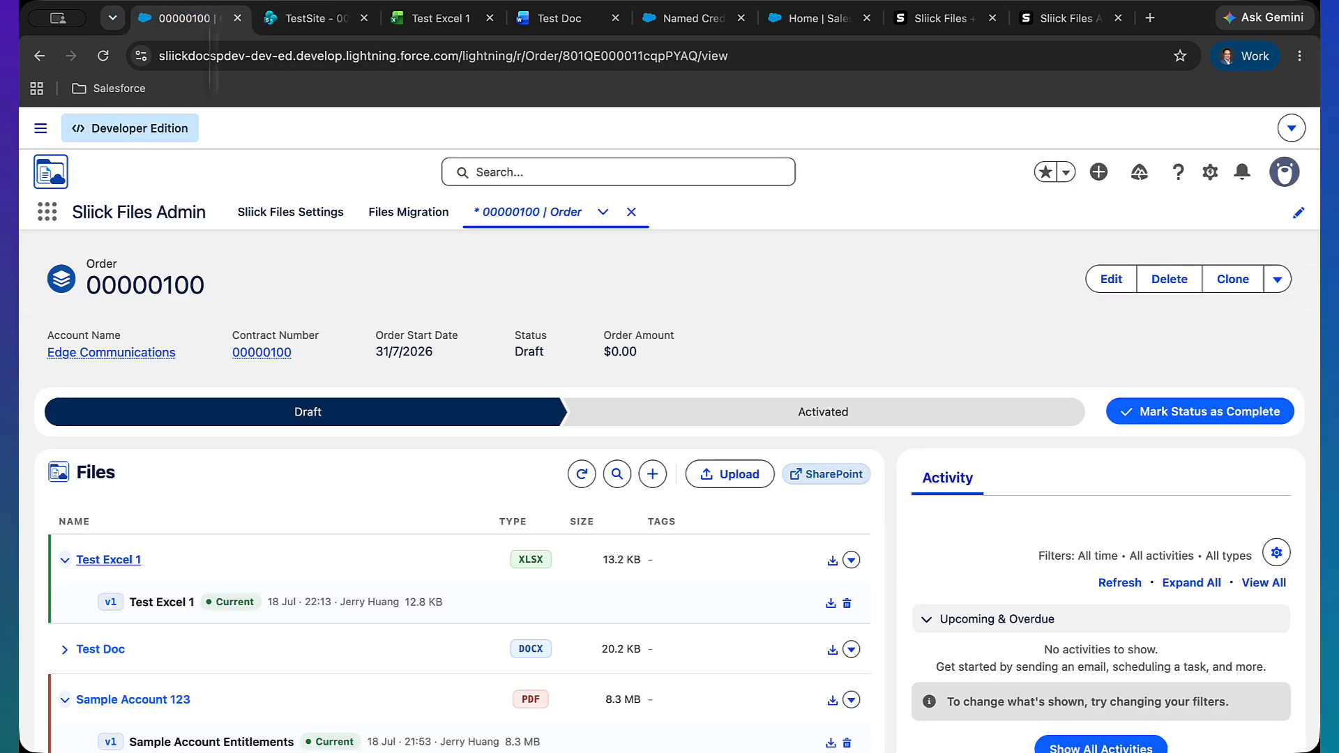
click(64, 650)
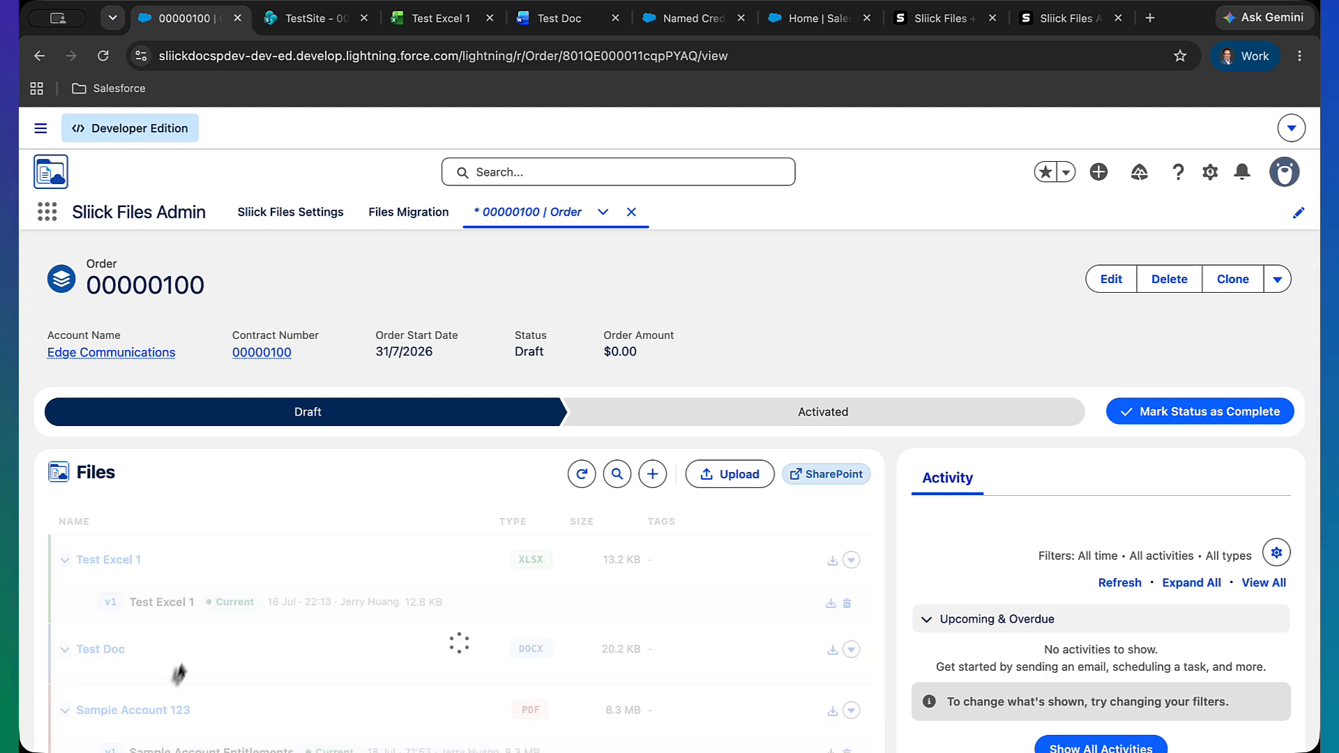
click(317, 18)
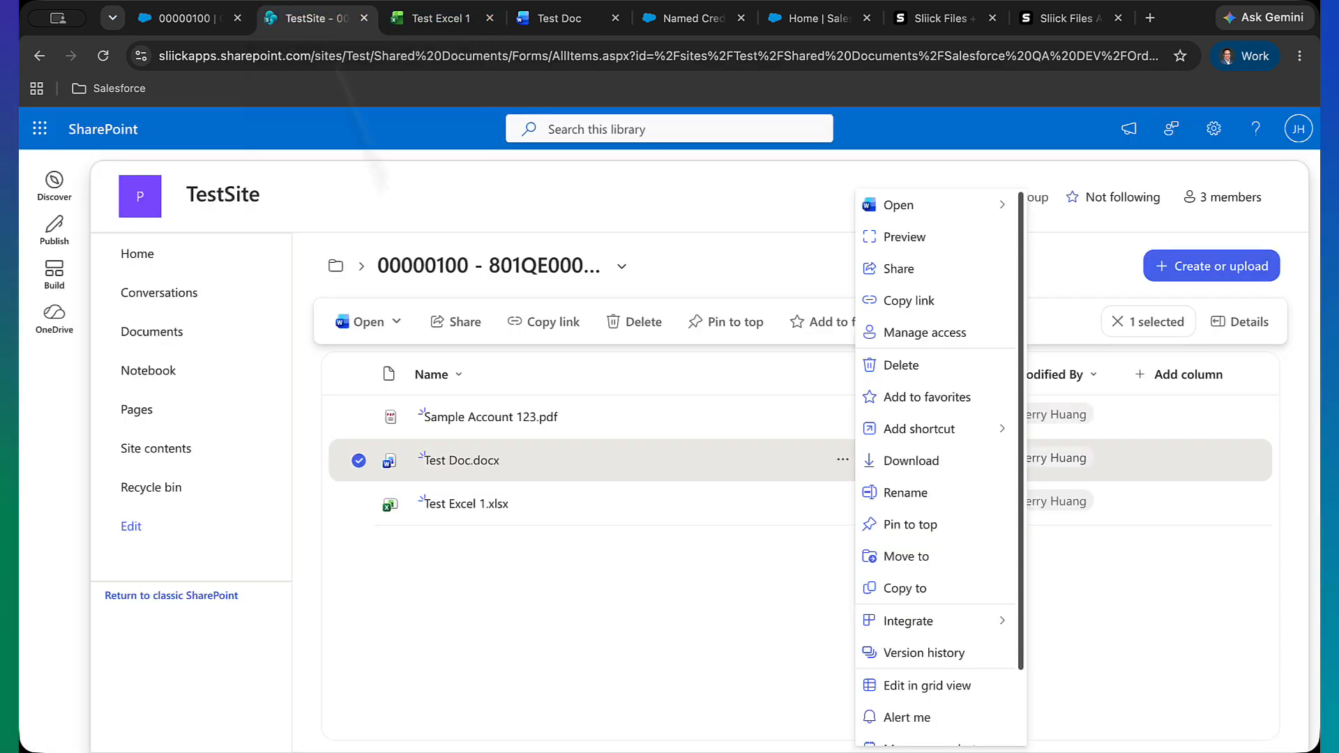
click(927, 363)
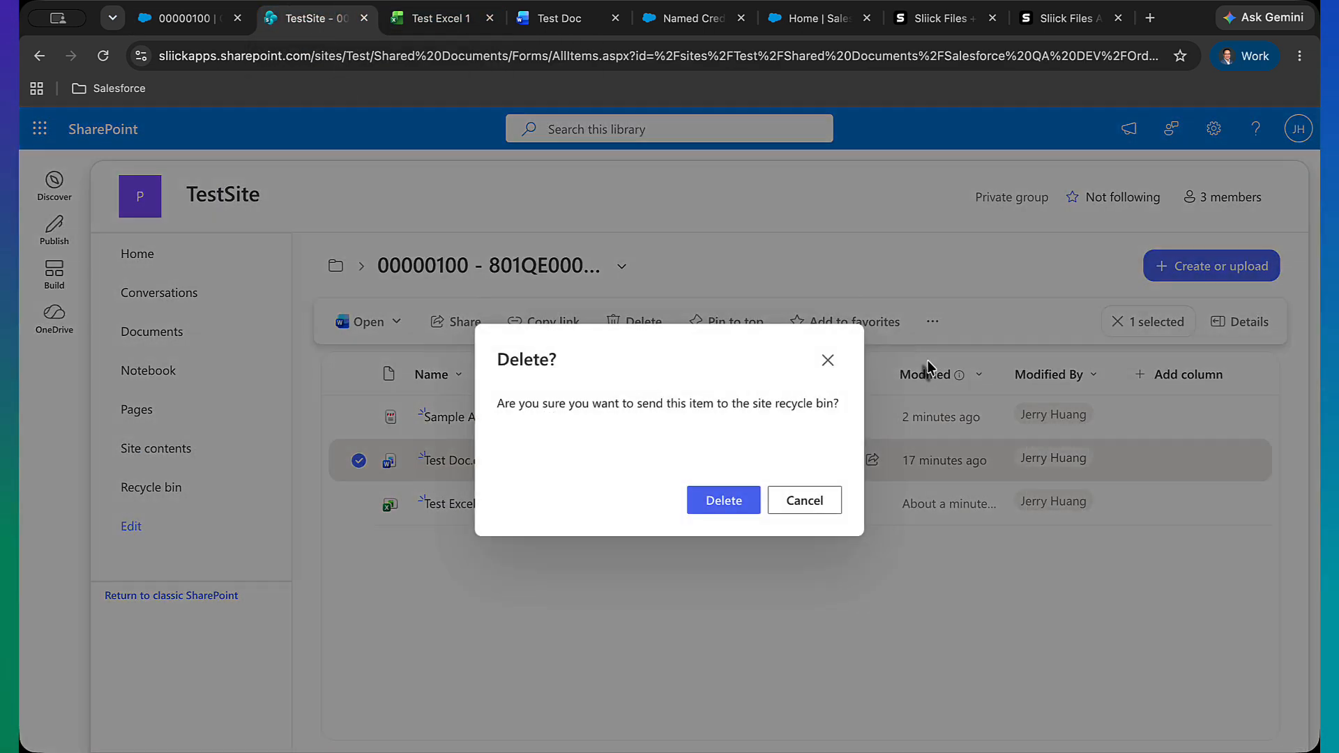
click(736, 500)
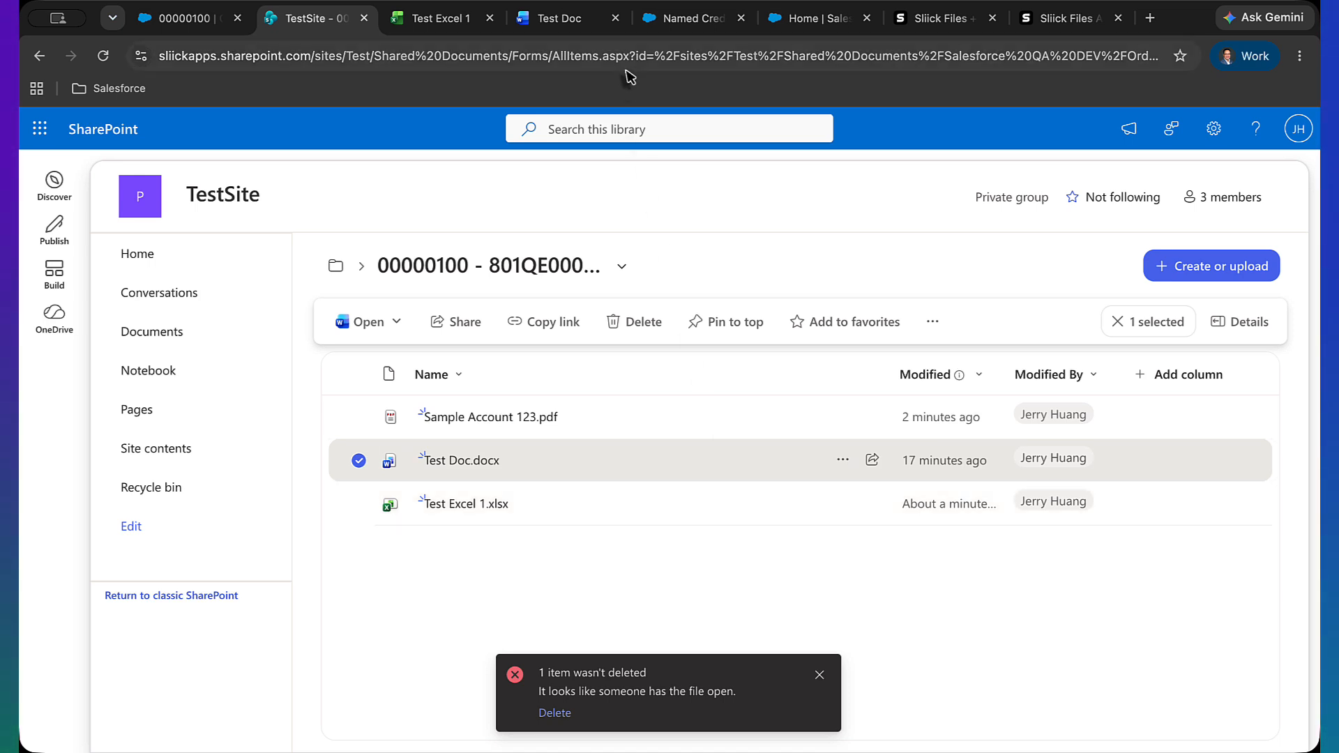
Close the Test Excel 1 and Test Doc editor tabs and dismiss the deletion message
click(615, 19)
click(489, 18)
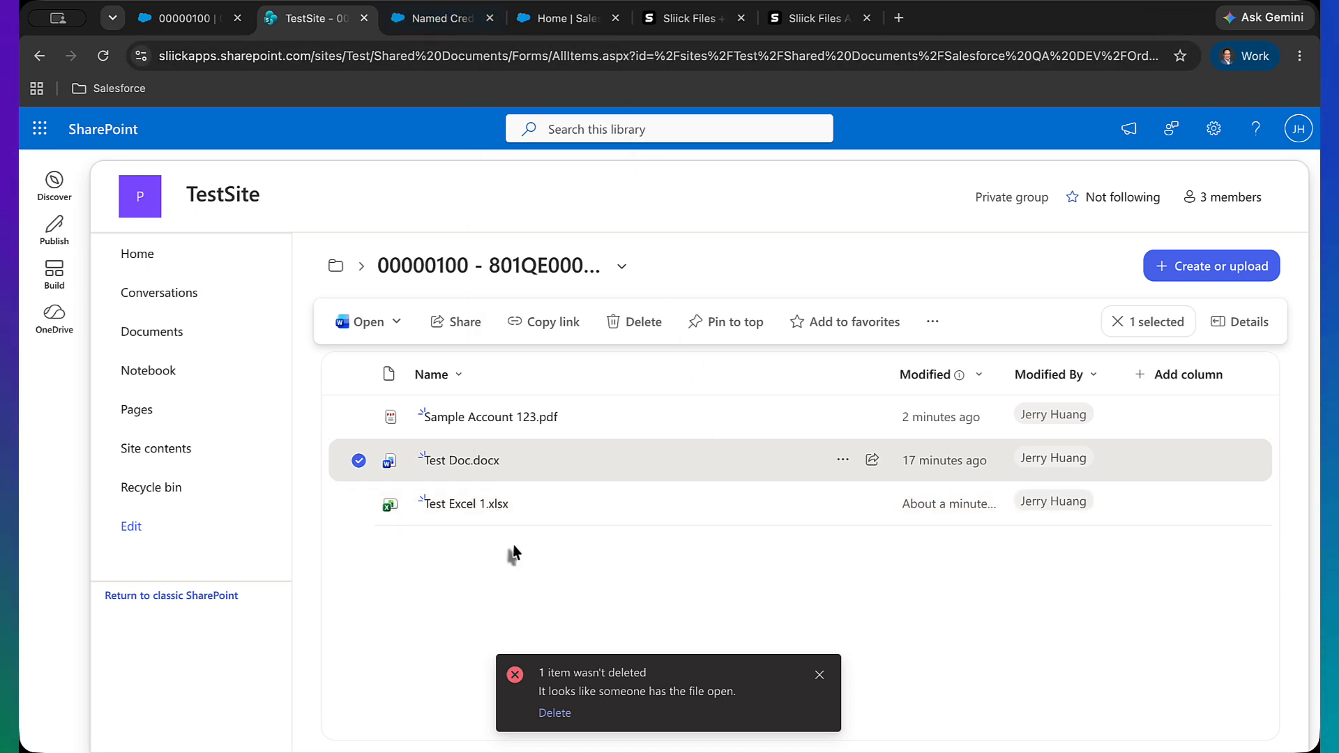
click(818, 674)
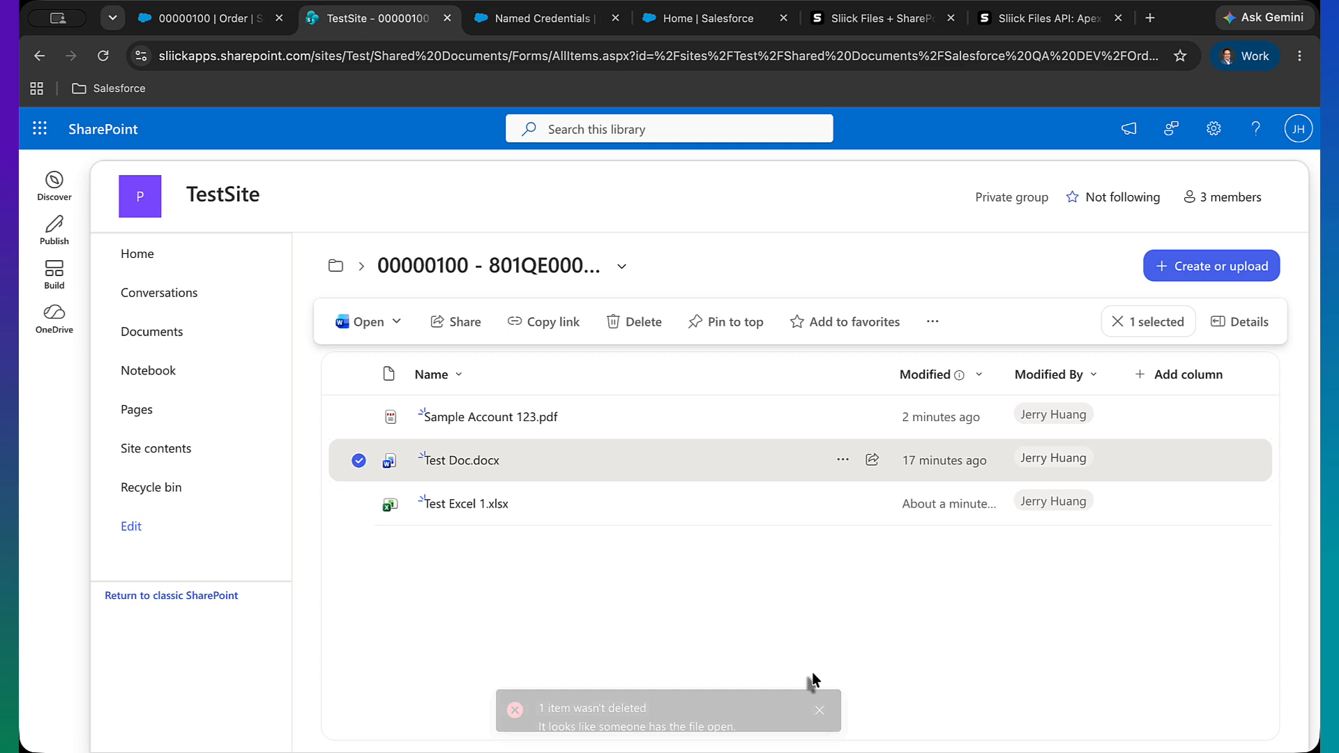
Delete Test Doc.docx from the SharePoint record folder
click(843, 460)
click(919, 377)
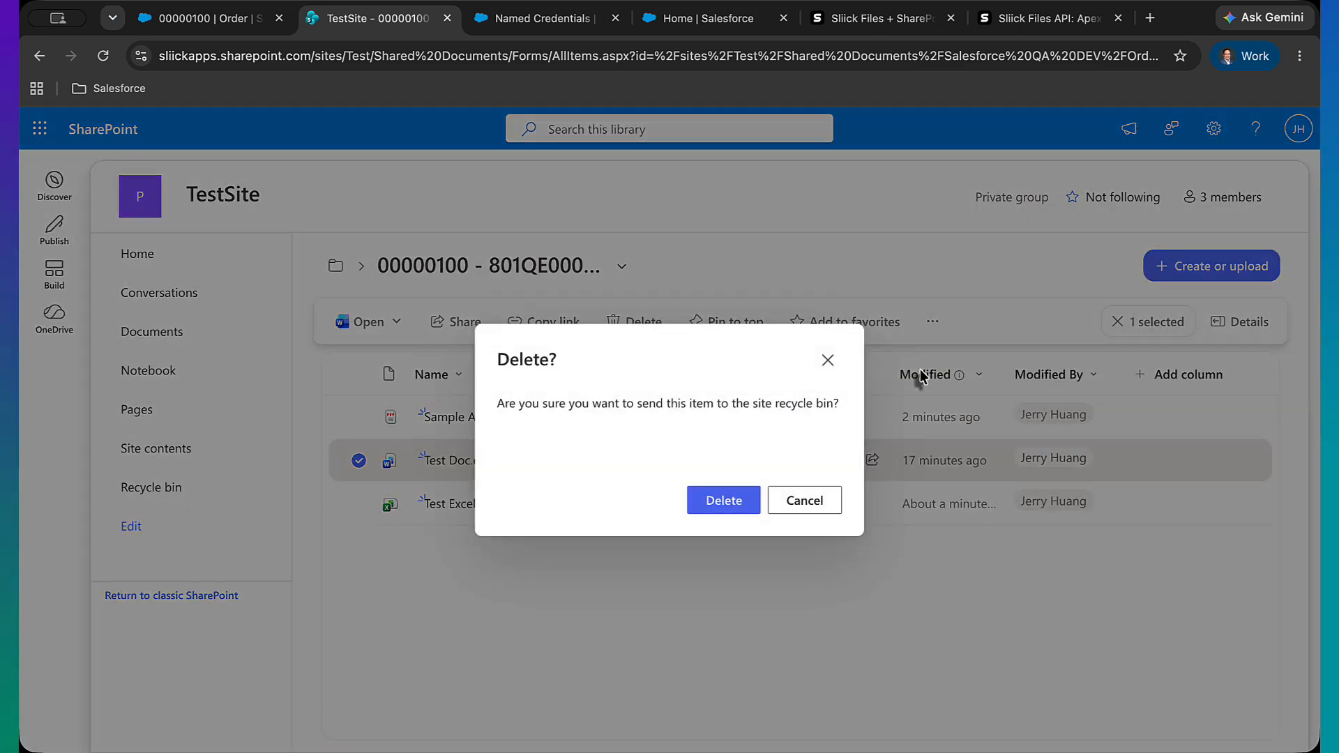
click(728, 499)
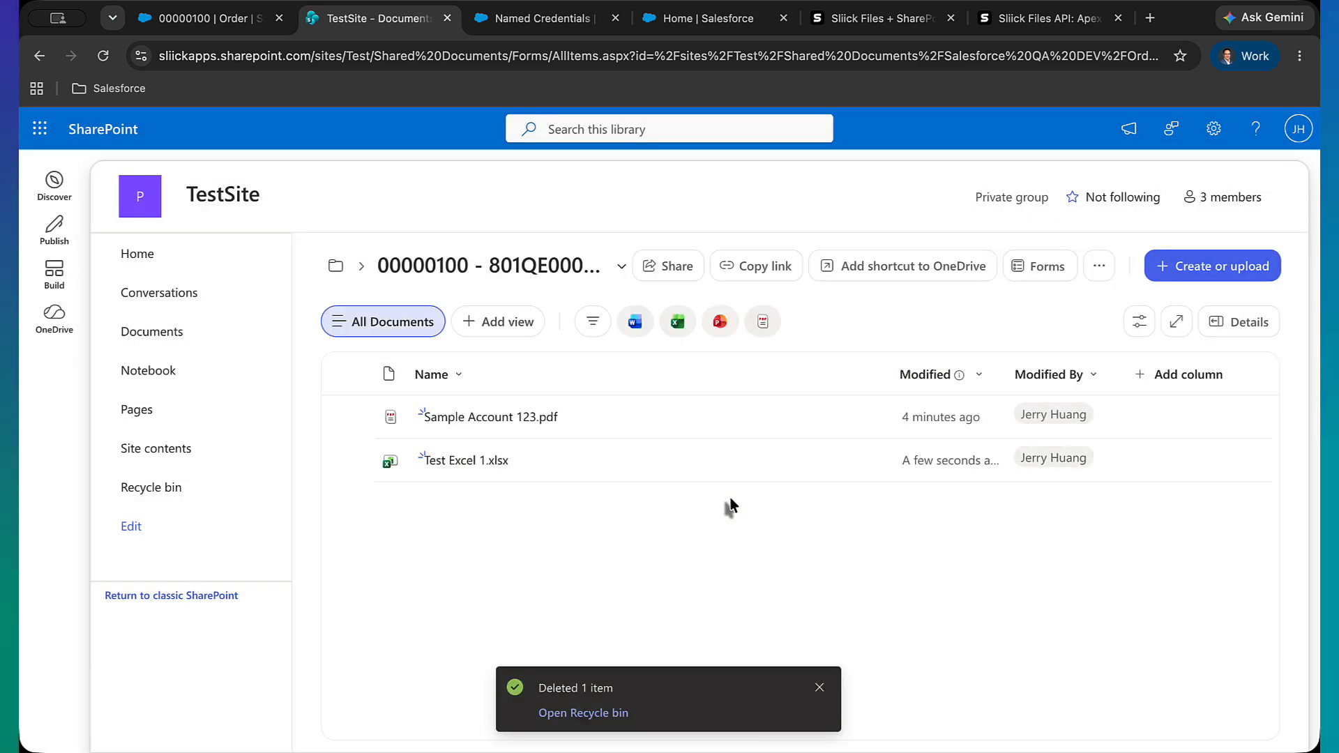
Reload the order record and refresh its Files list to check the deletion sync
click(220, 28)
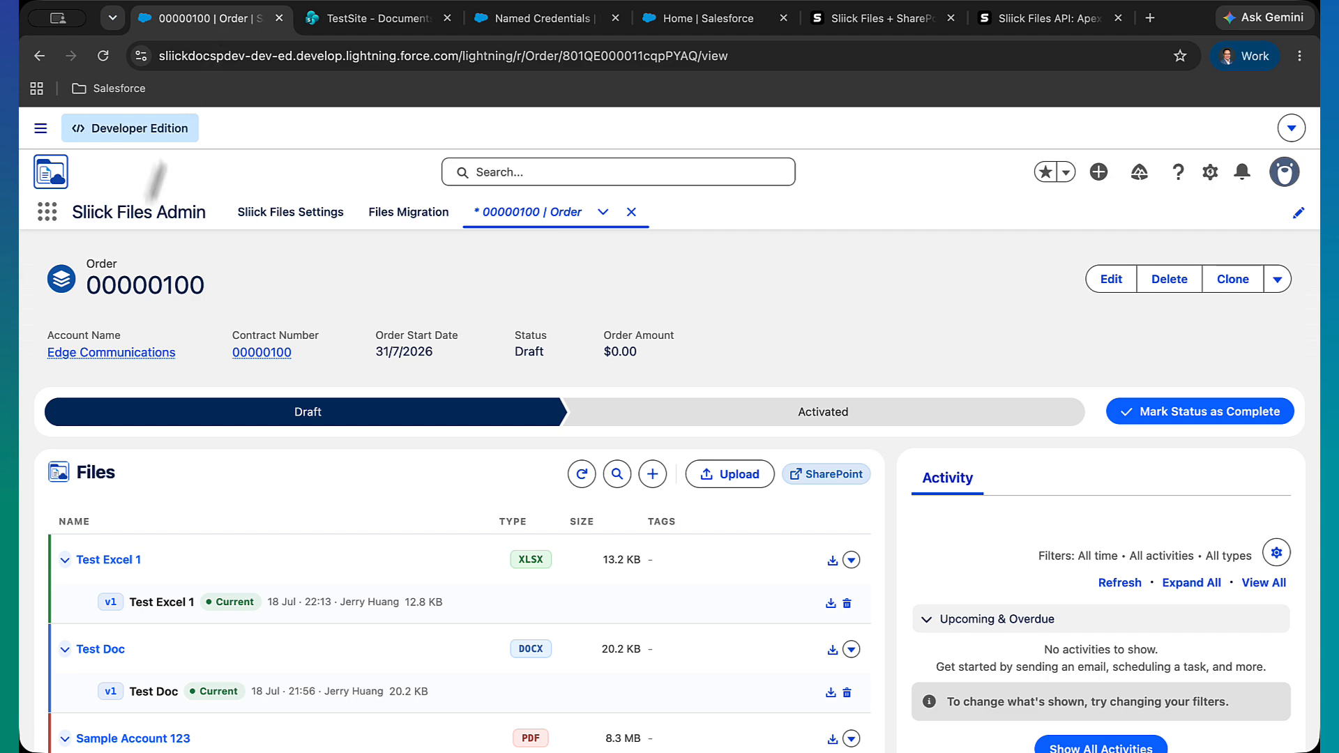
click(102, 55)
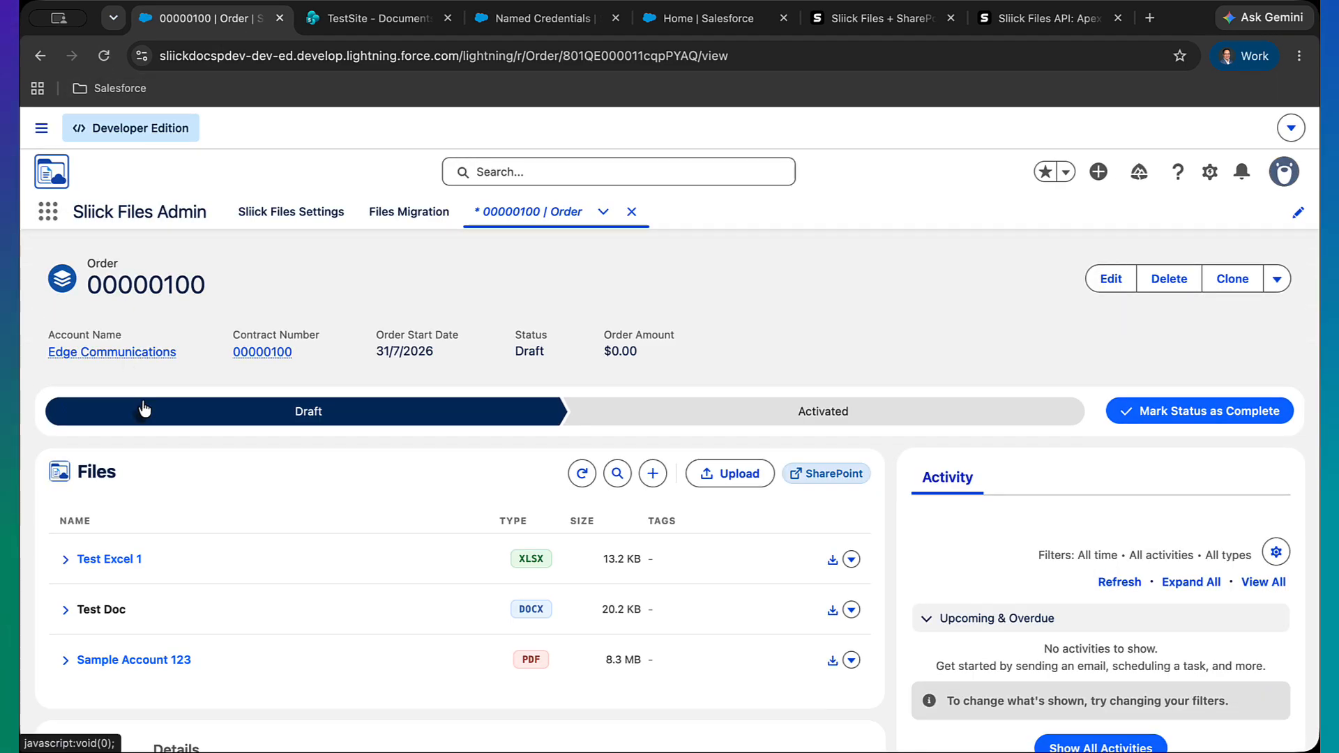
click(581, 474)
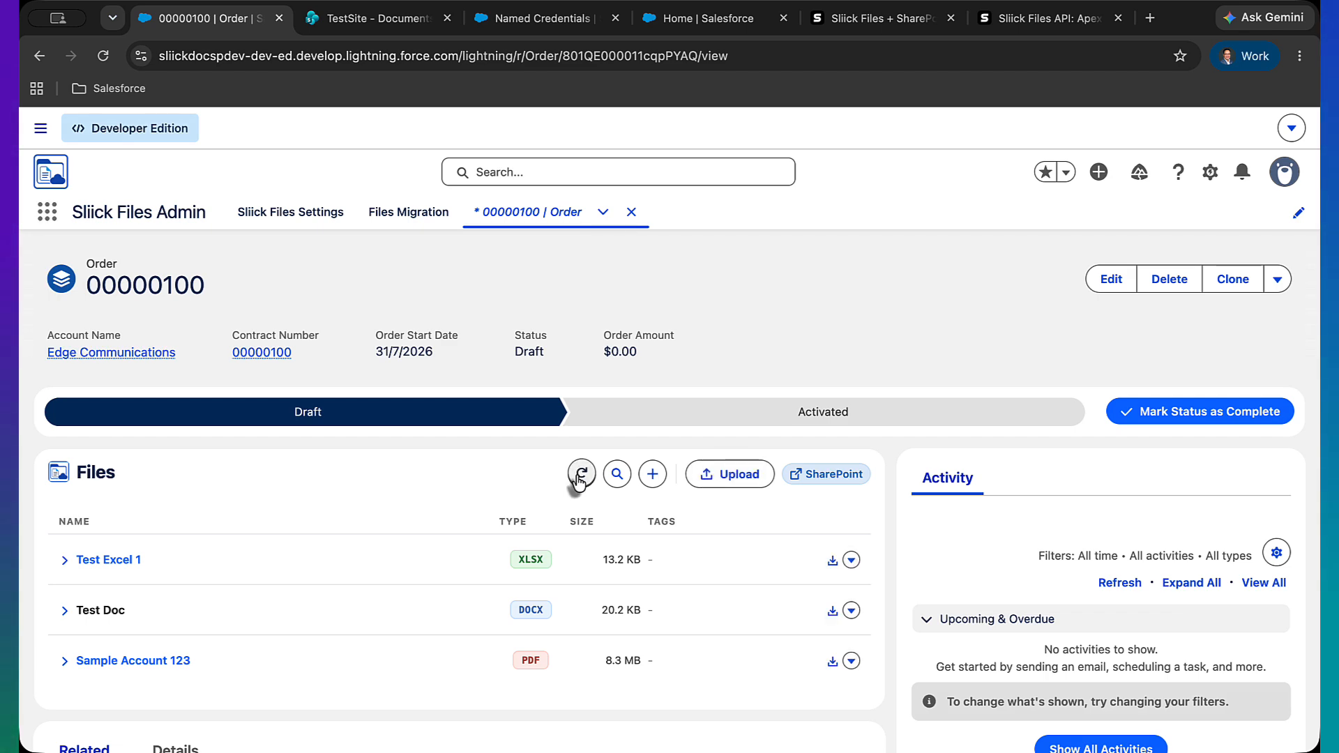
click(581, 475)
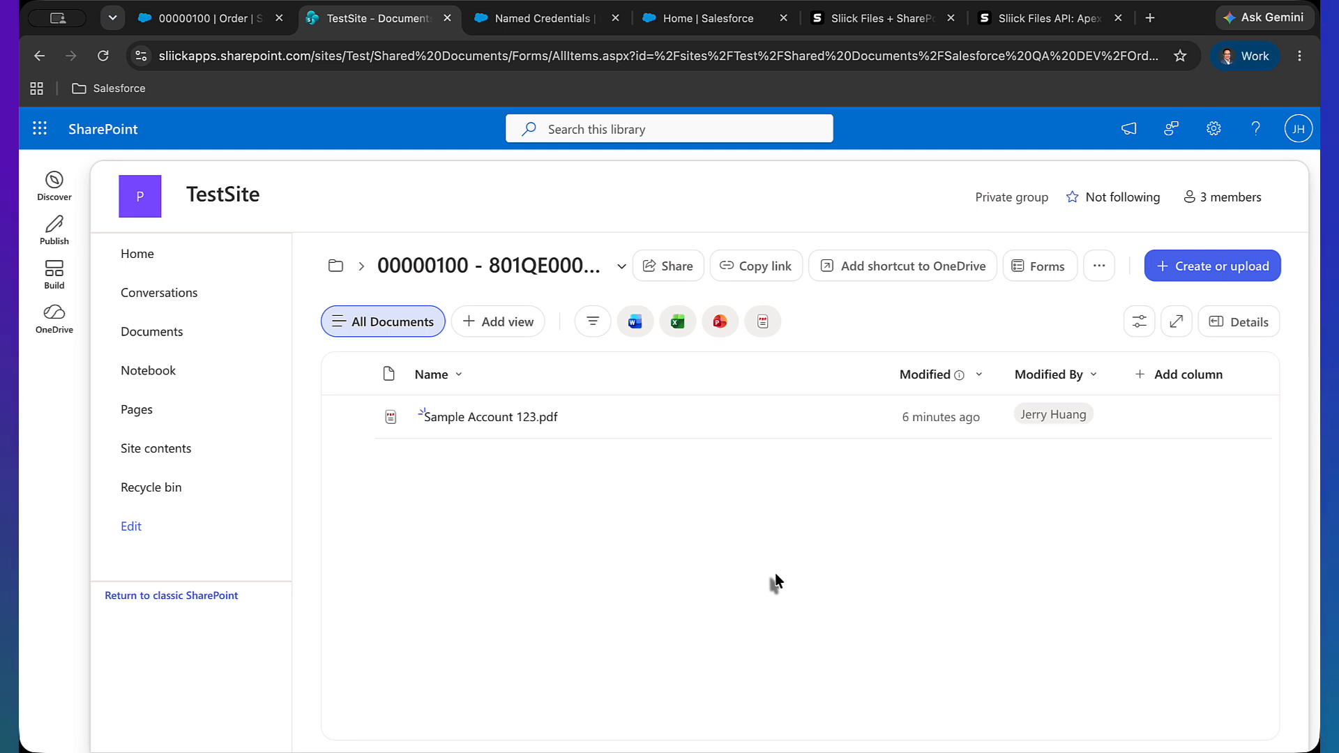
Create a new Excel workbook in the SharePoint record folder and name it Test Excel
click(1190, 269)
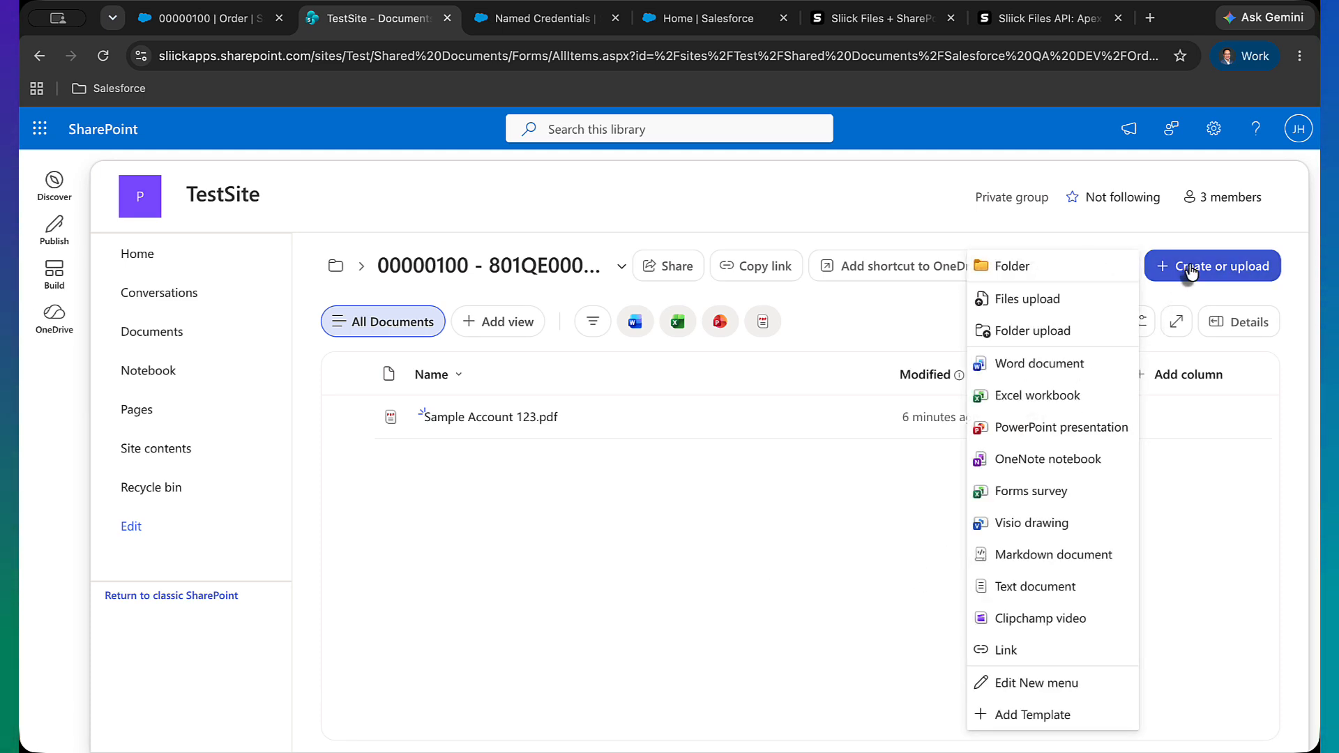
click(1074, 402)
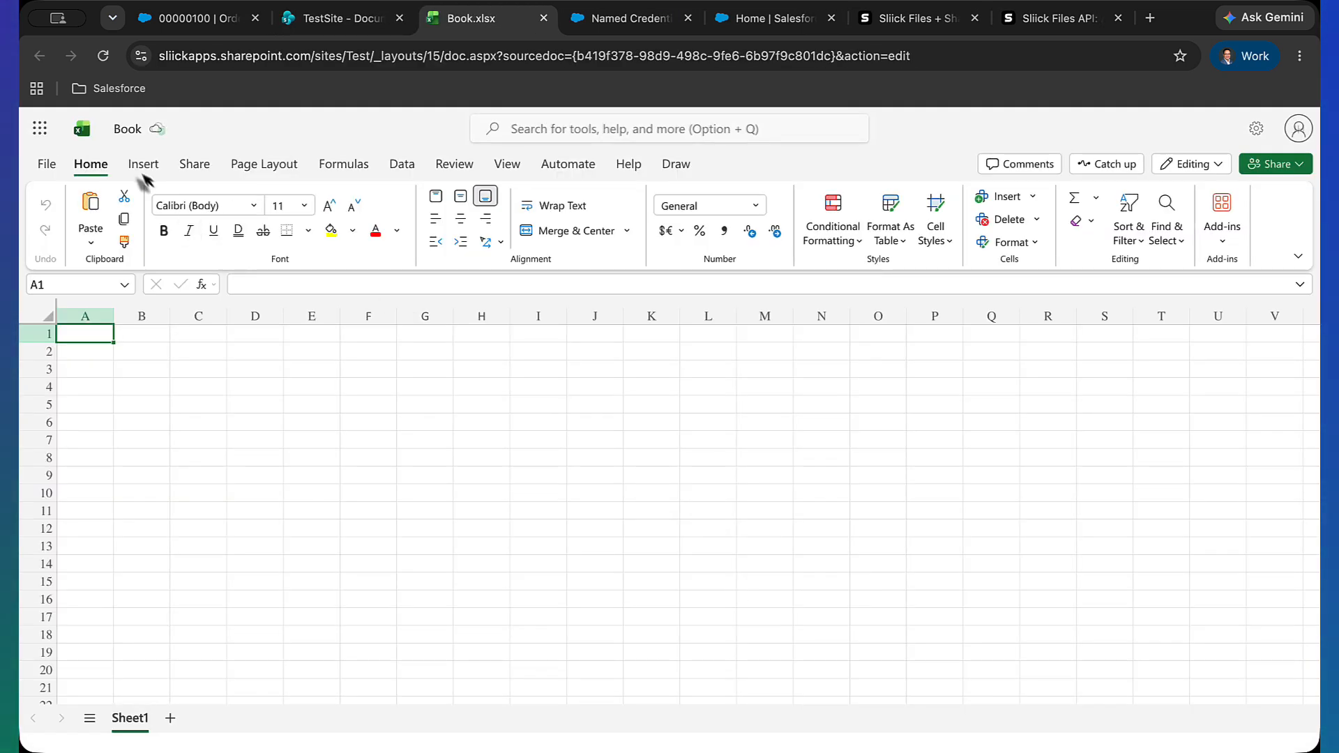
click(126, 132)
text(Test)
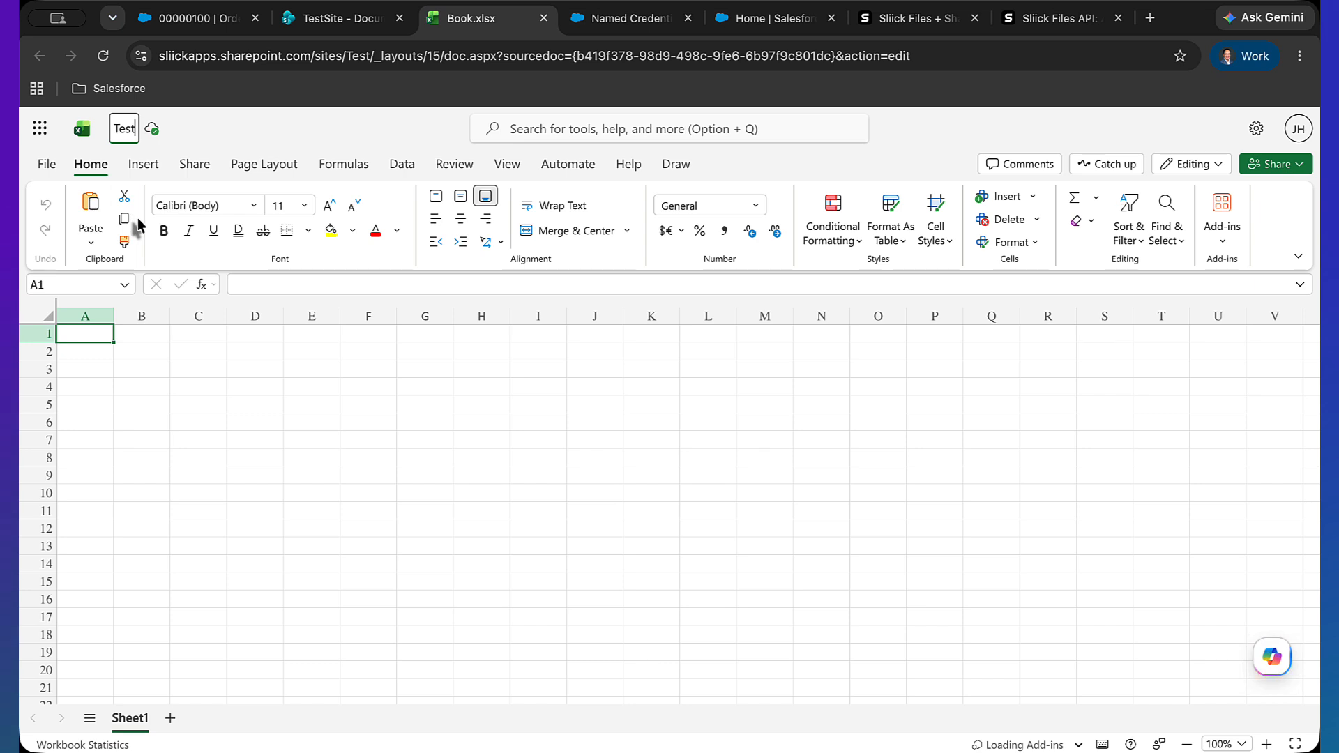
text( Excel)
key(Return)
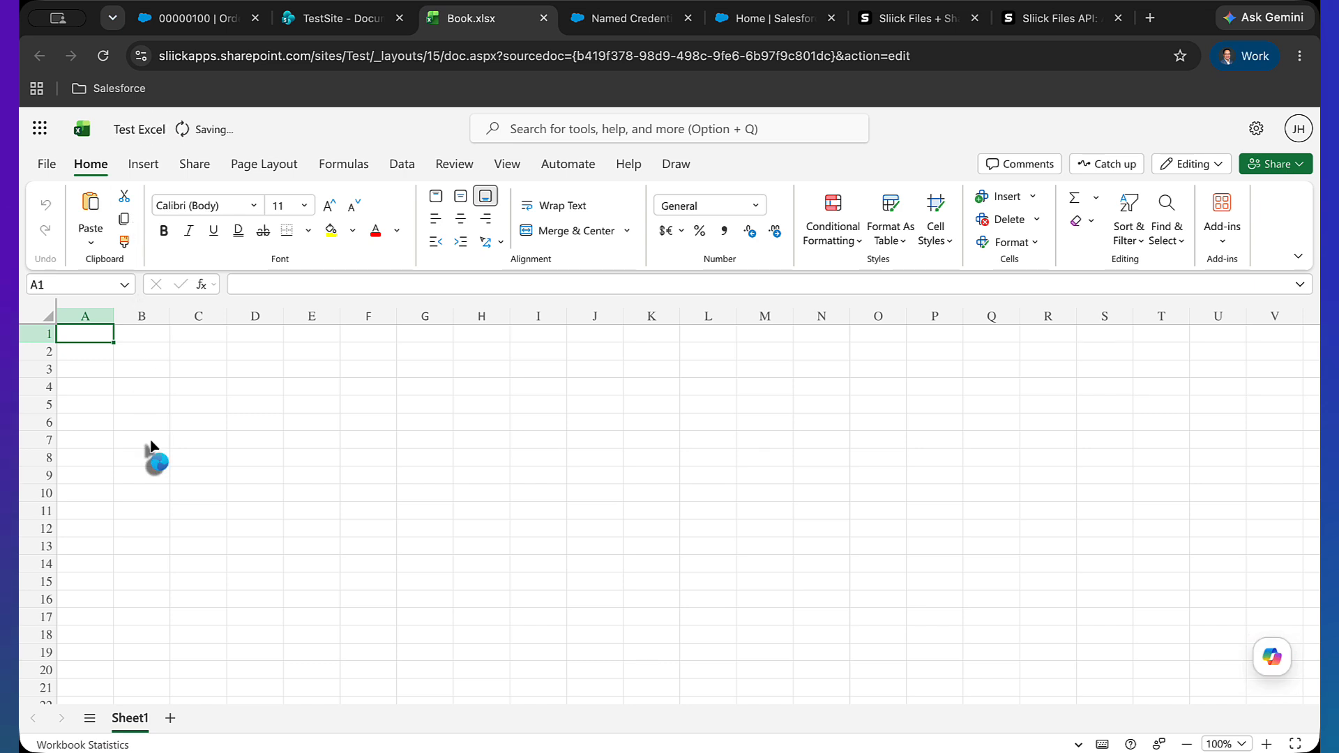
Enter Test in cell A1 and 12345 in cell B1 of the workbook
text(Test)
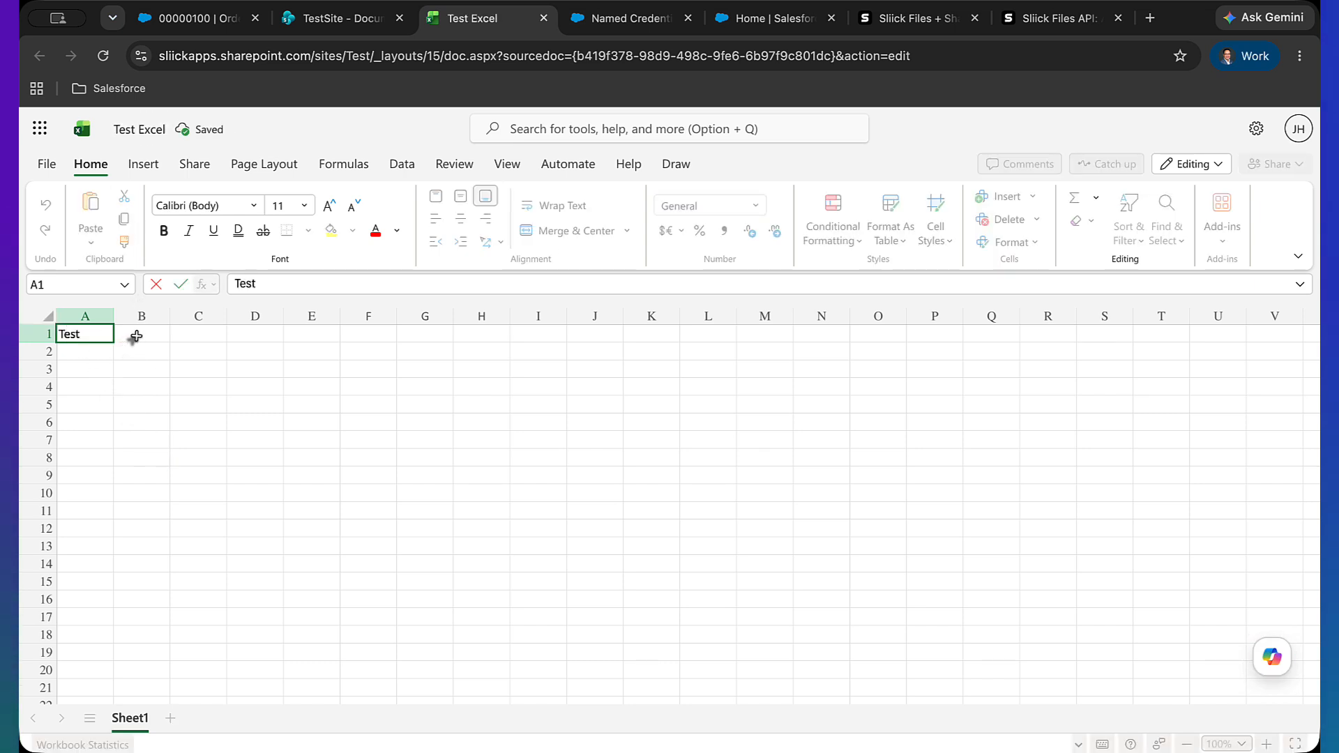
click(132, 335)
text(12345)
click(152, 407)
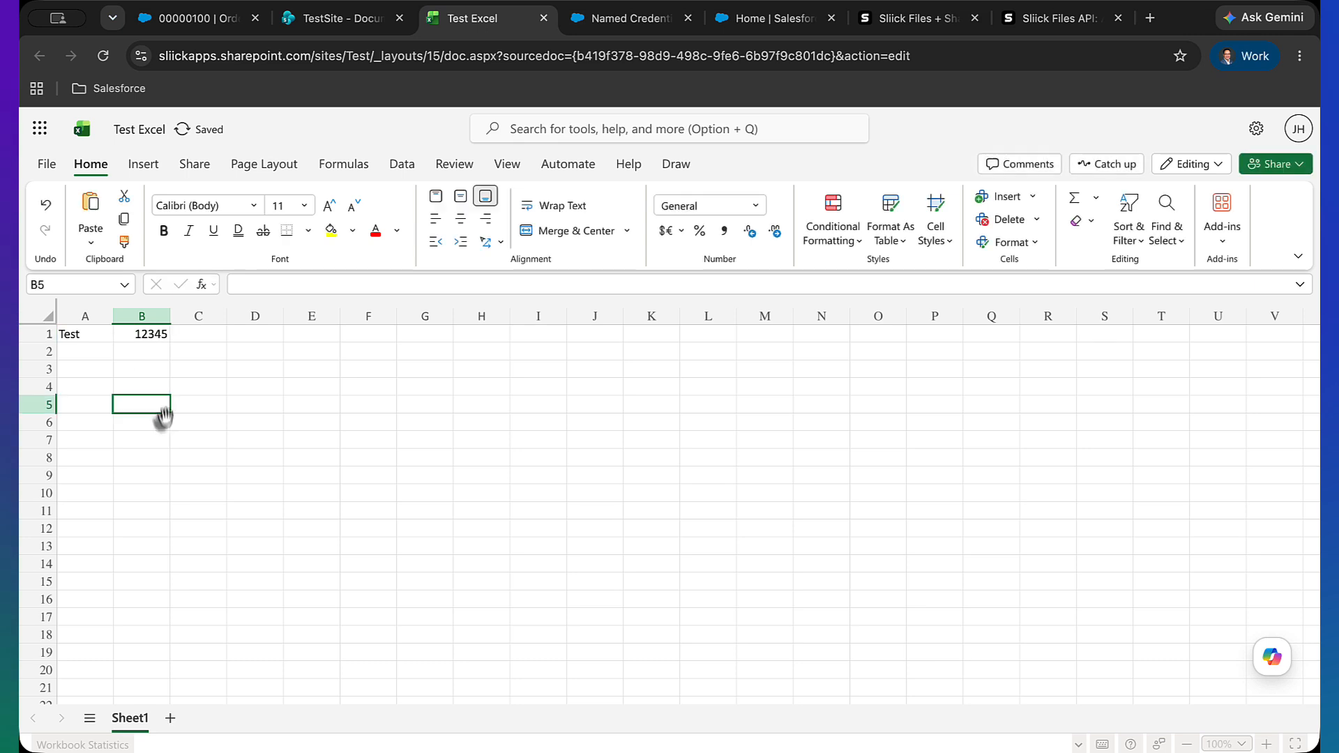
Reload the SharePoint folder, refresh the order's Files list, and open Test Excel from the record
click(317, 22)
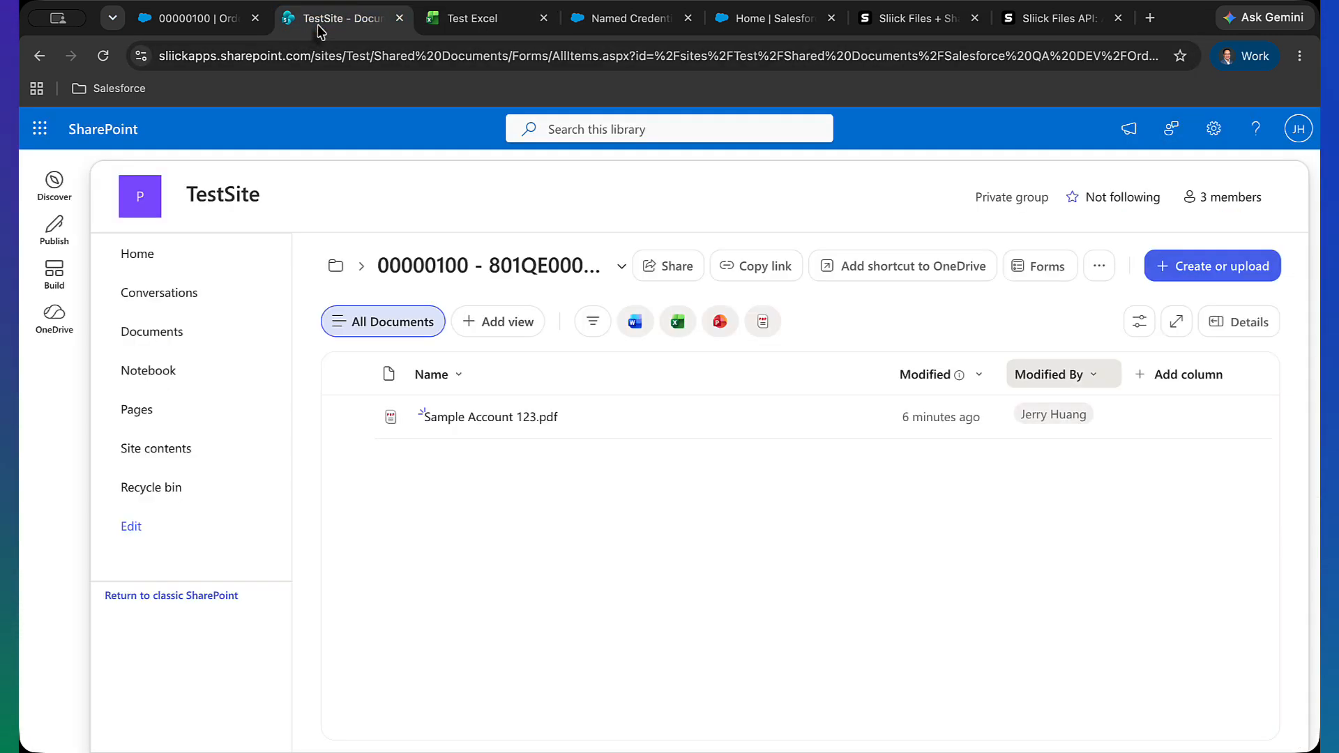
click(103, 56)
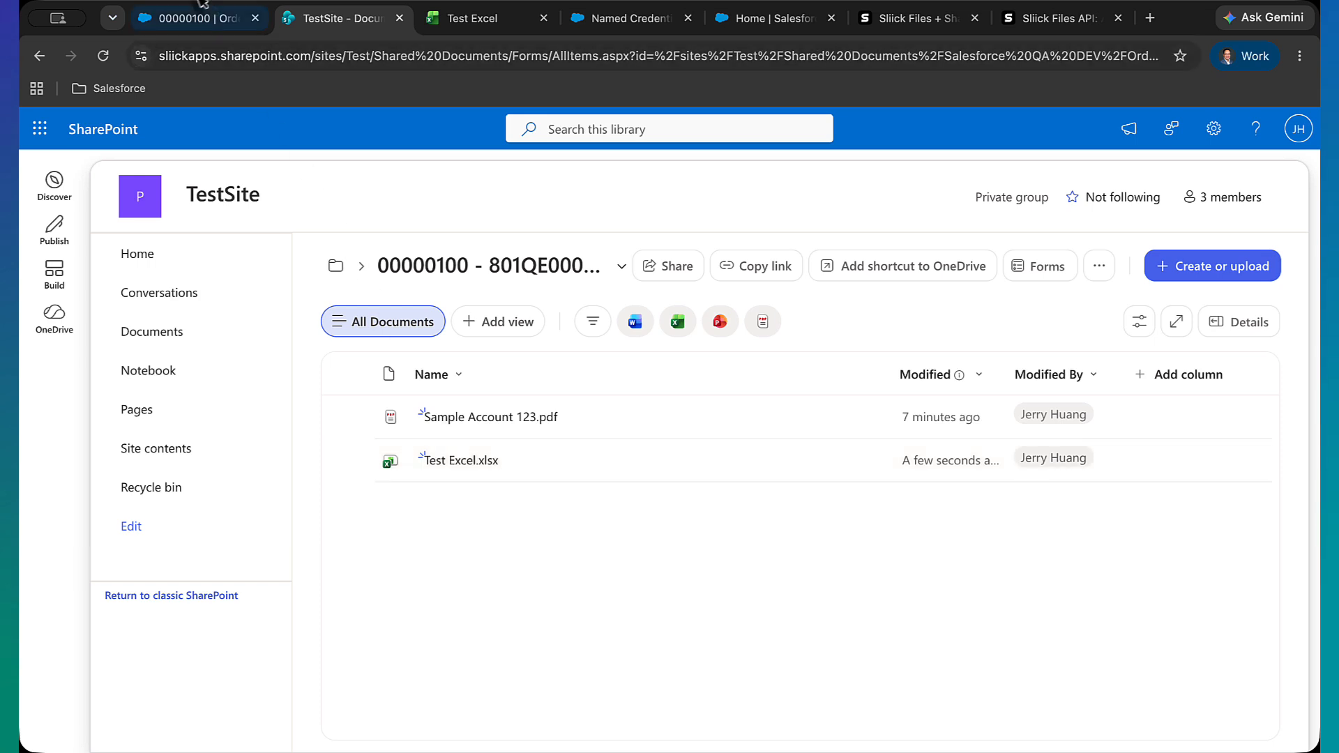
click(200, 14)
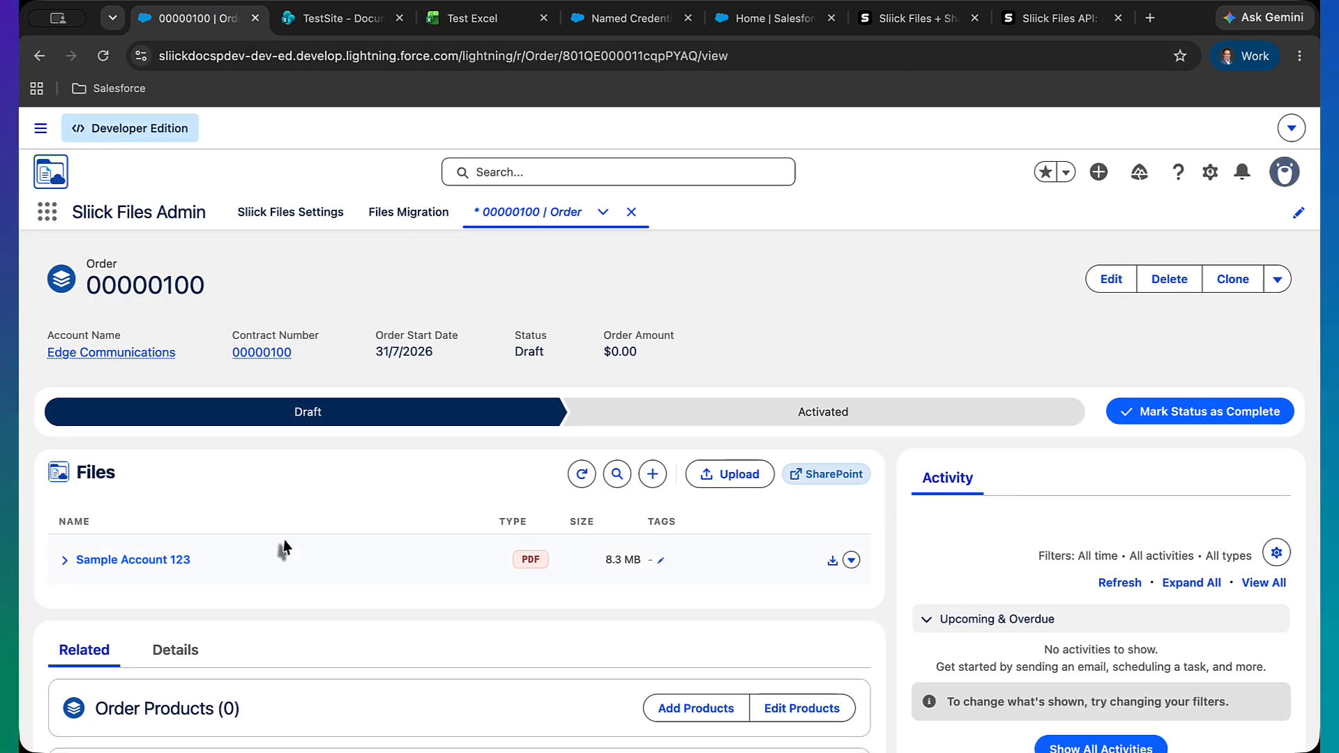
click(576, 486)
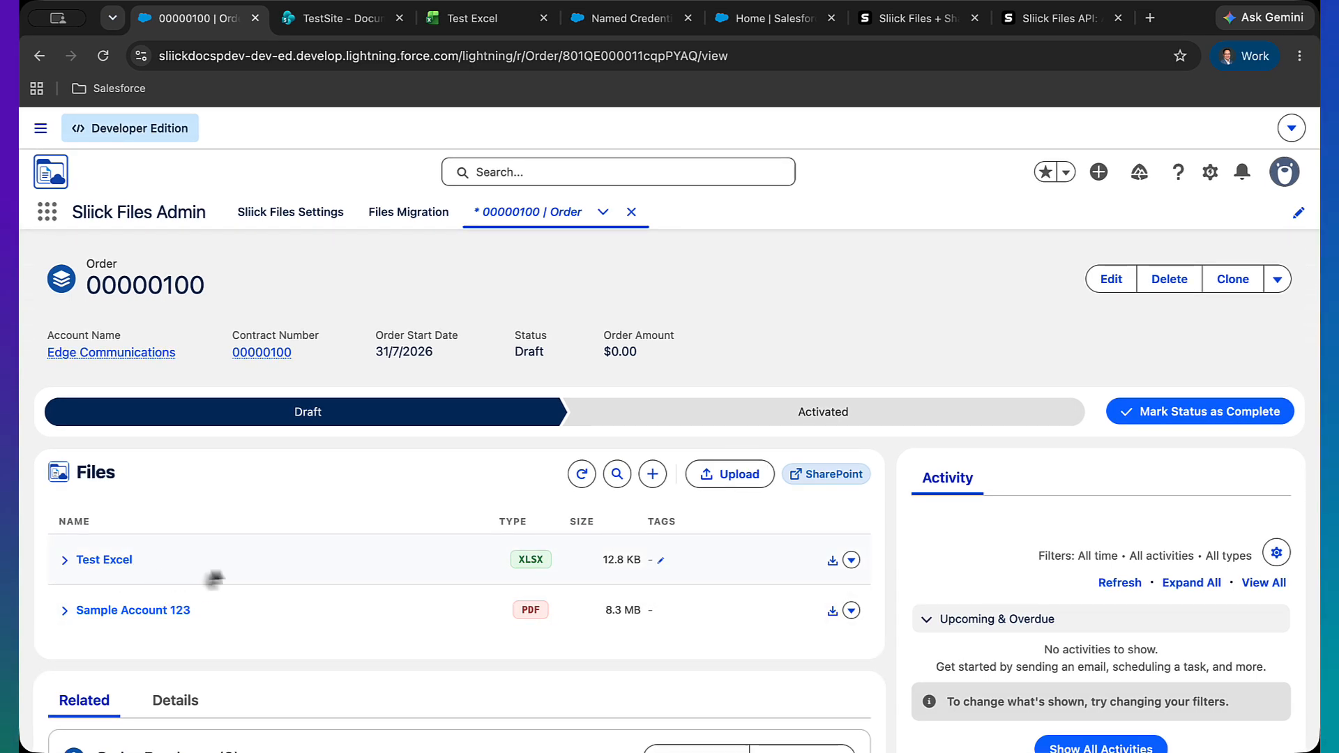
click(64, 559)
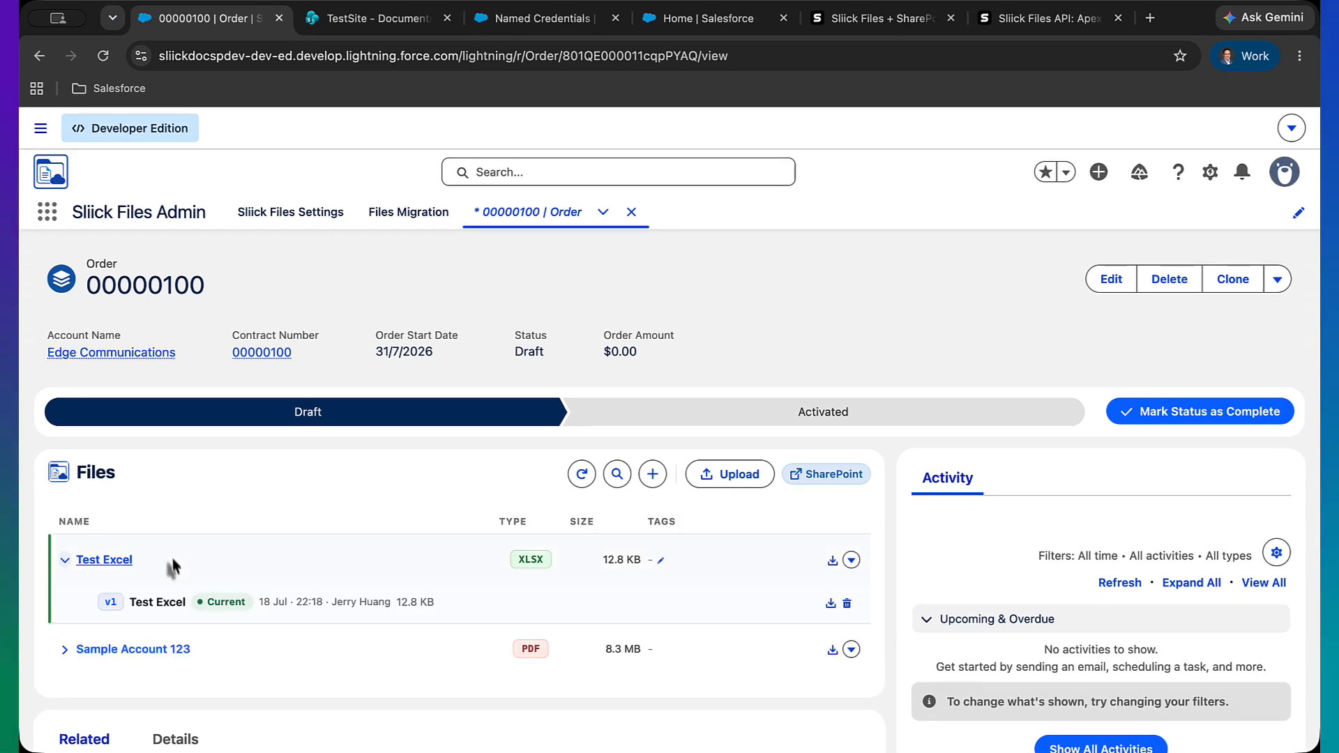
click(114, 561)
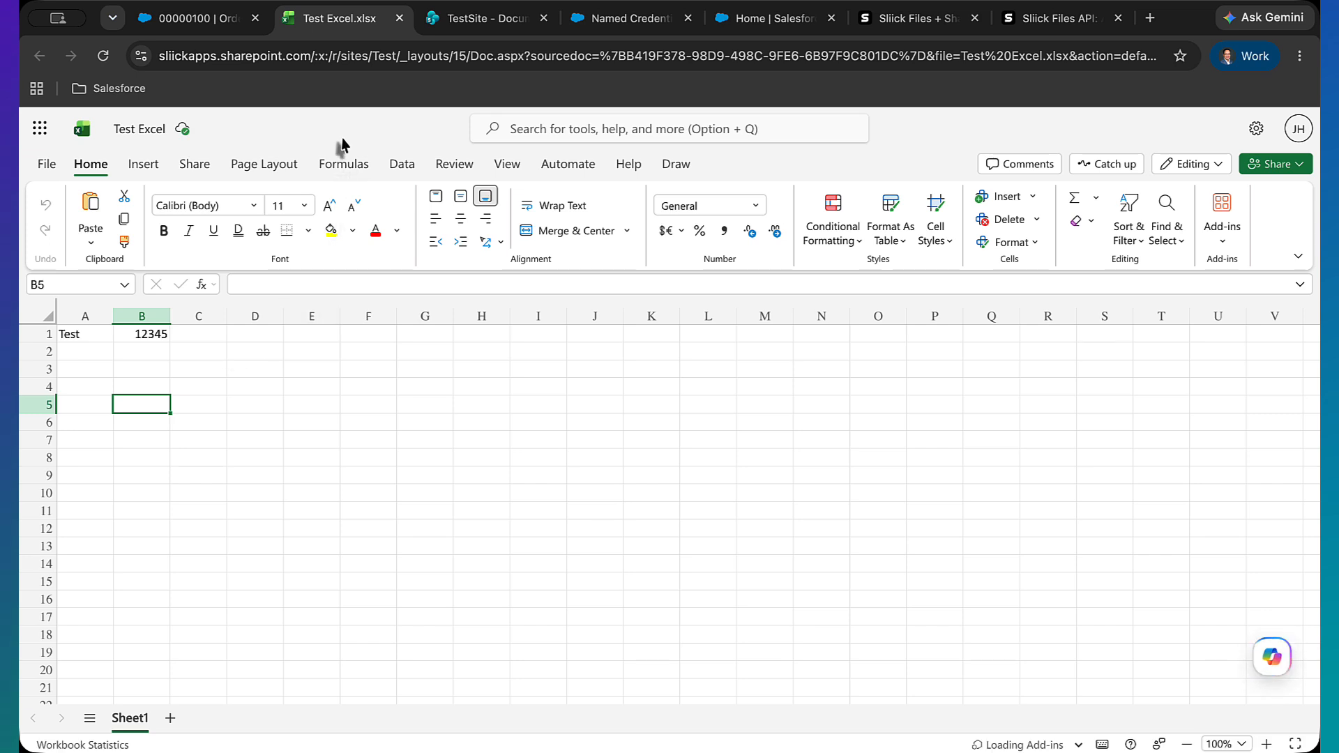
drag(235, 55, 313, 59)
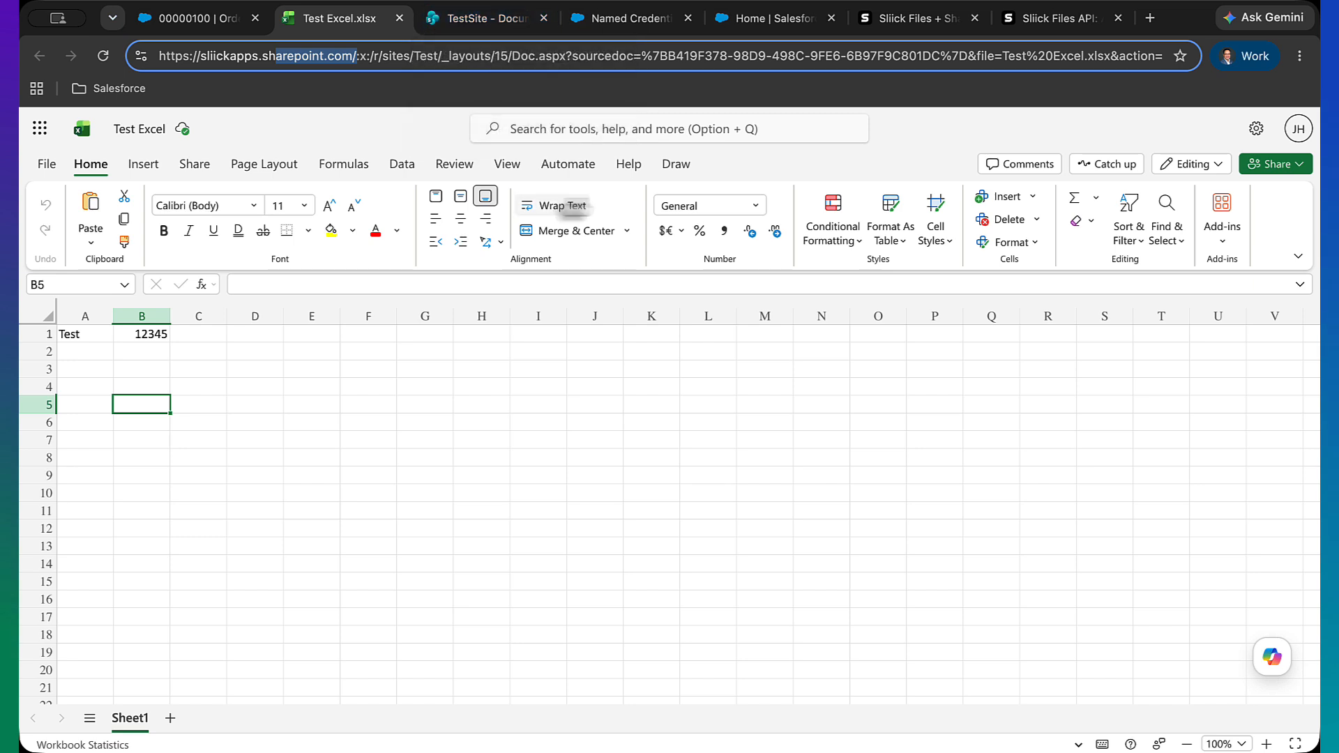
Switch to the Sliick Files + SharePoint storage setup article and read through its authentication modes and Entra app registration sections
click(893, 33)
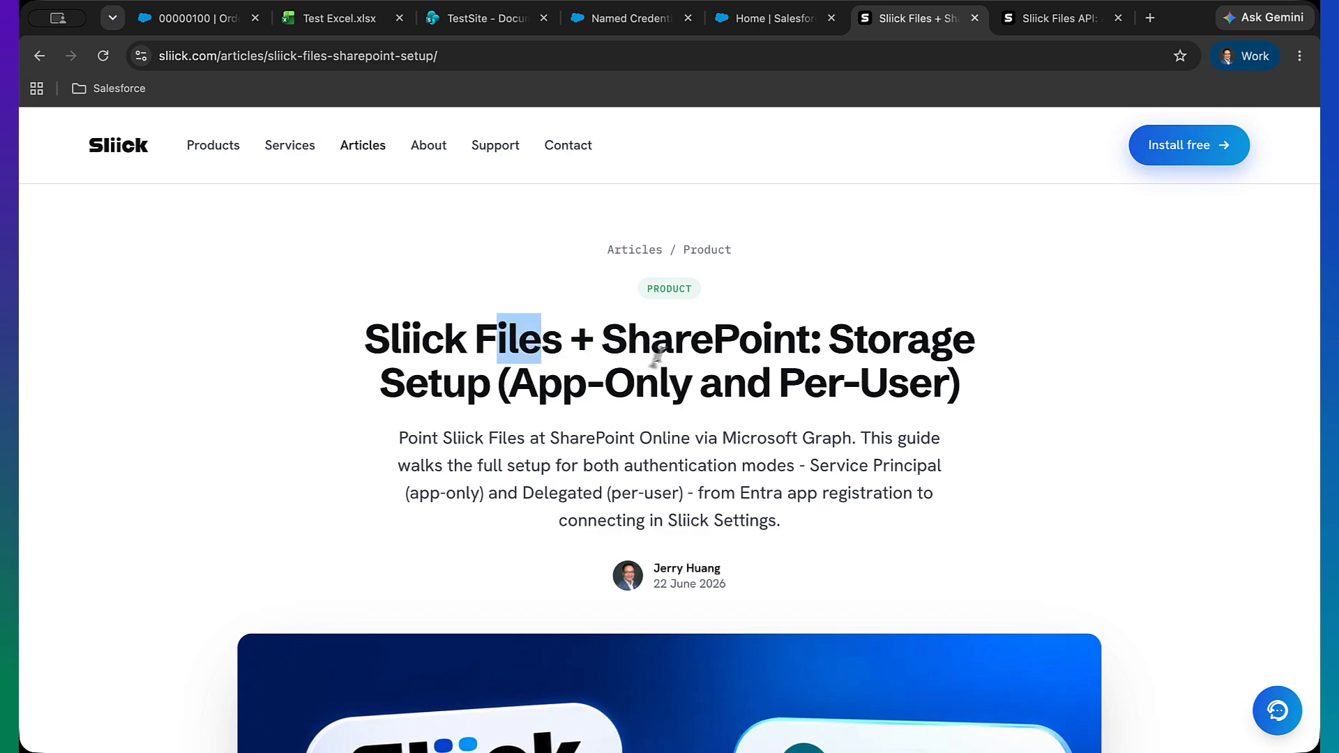
scroll(670, 377, down, 10)
scroll(667, 394, down, 5)
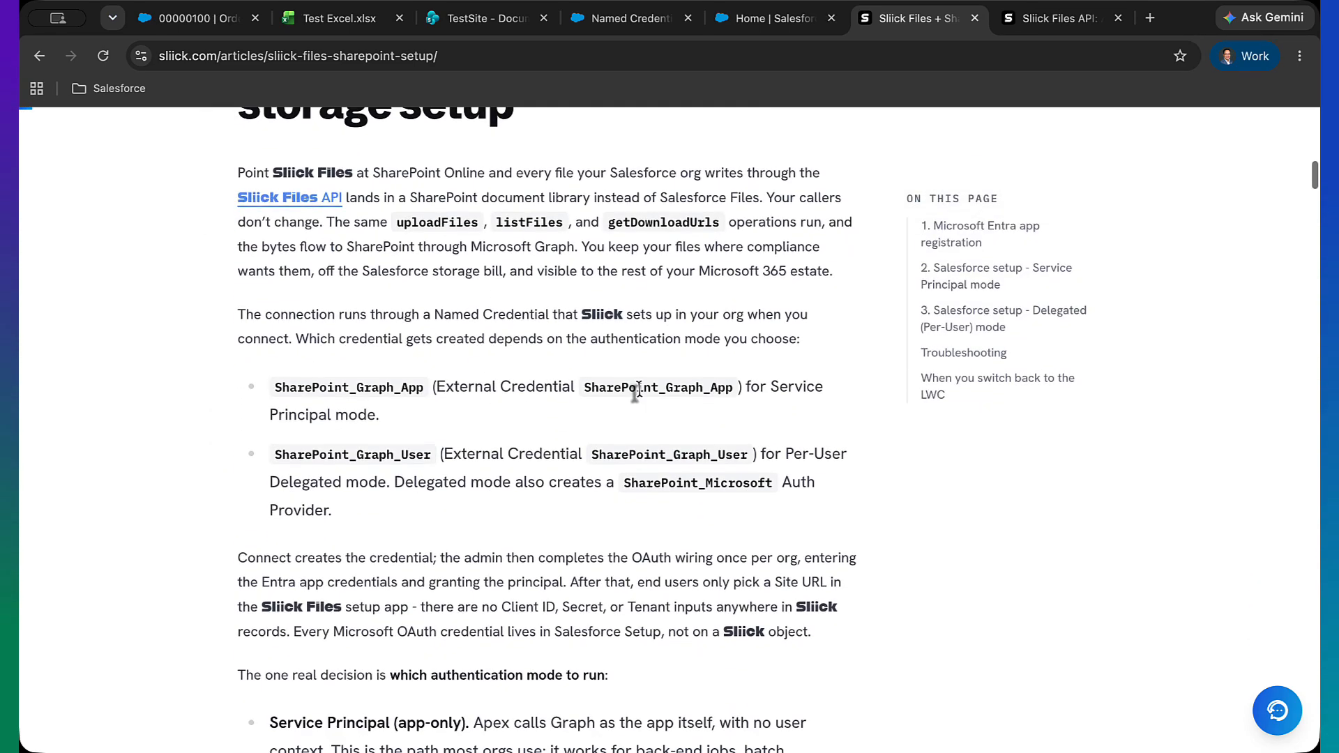
drag(342, 248, 457, 248)
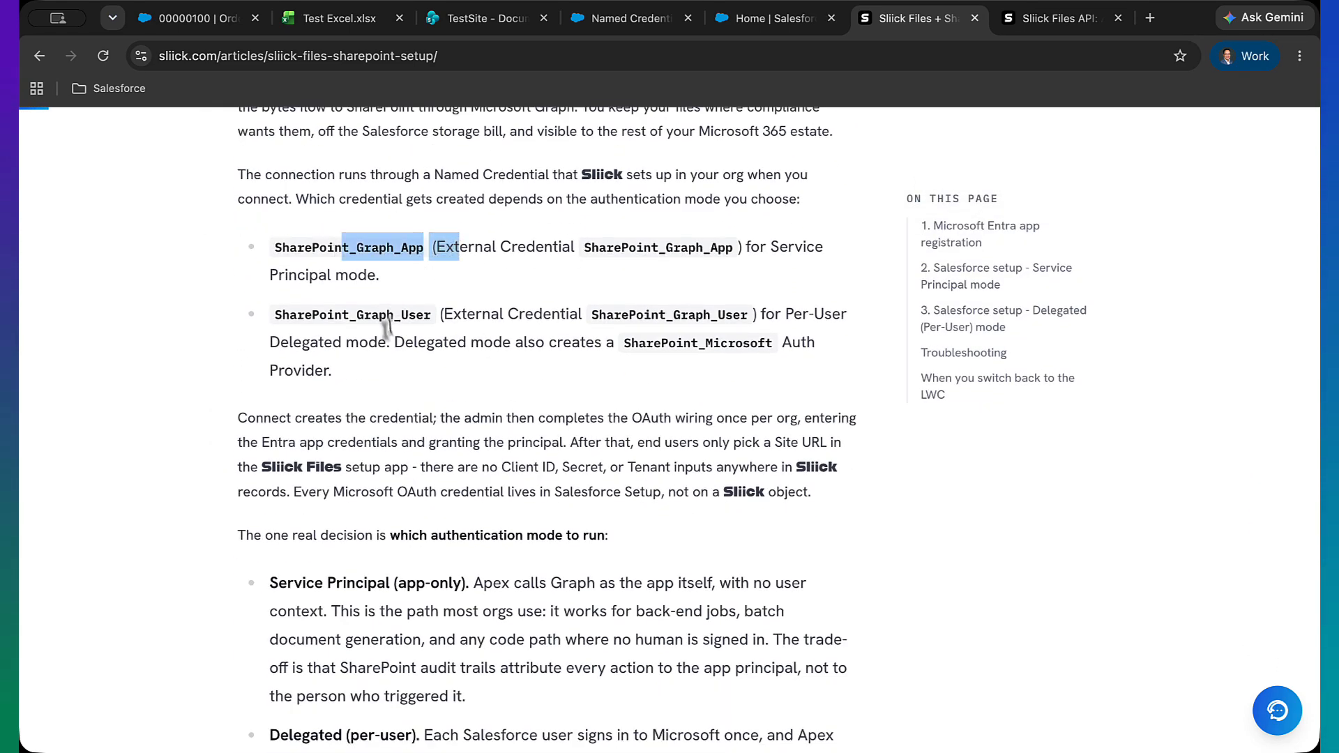
scroll(413, 351, down, 14)
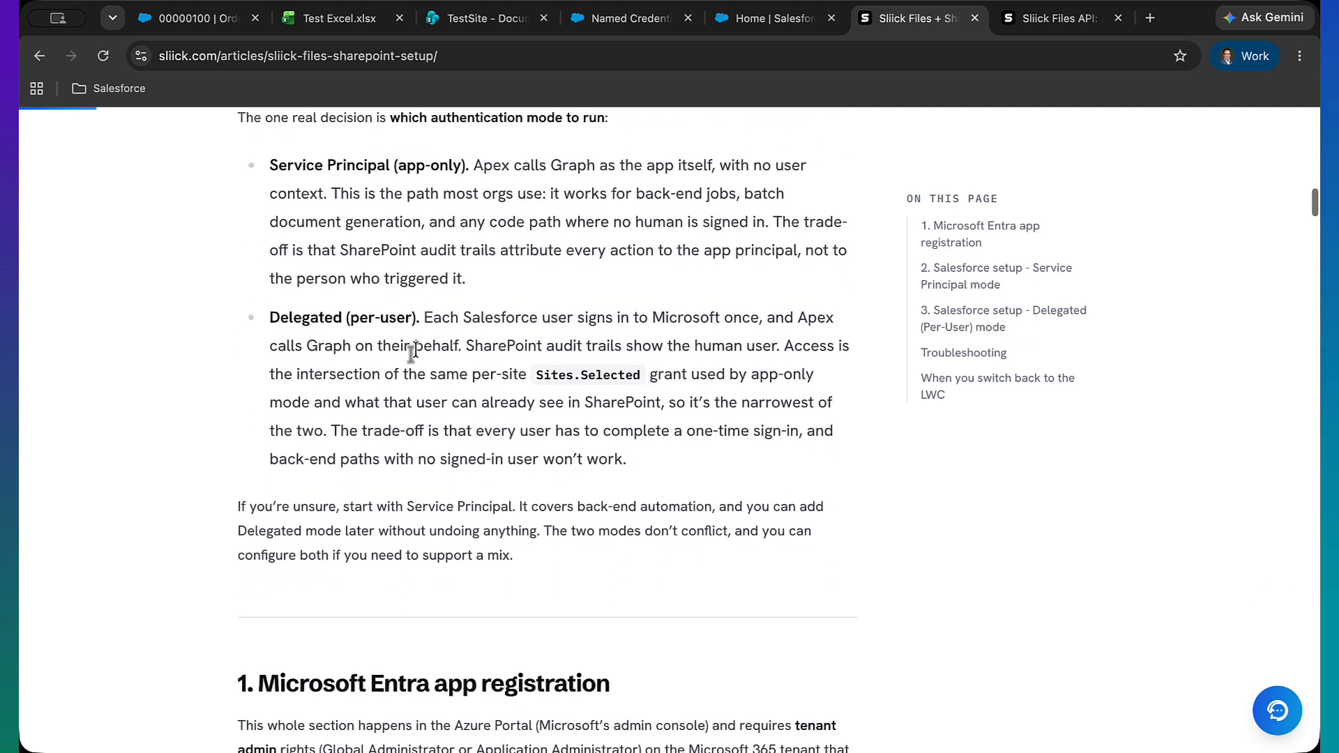
scroll(388, 412, down, 1)
drag(303, 310, 341, 489)
click(341, 484)
scroll(341, 484, down, 5)
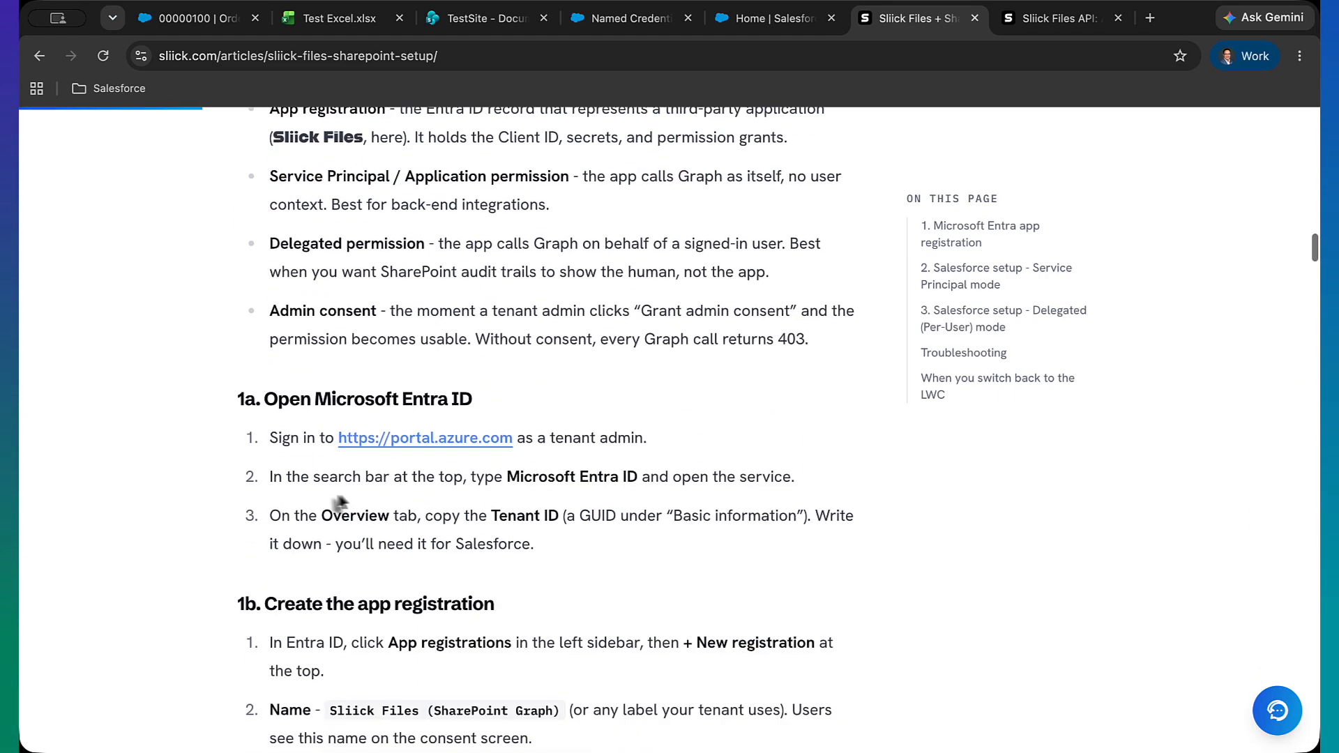
scroll(454, 488, down, 9)
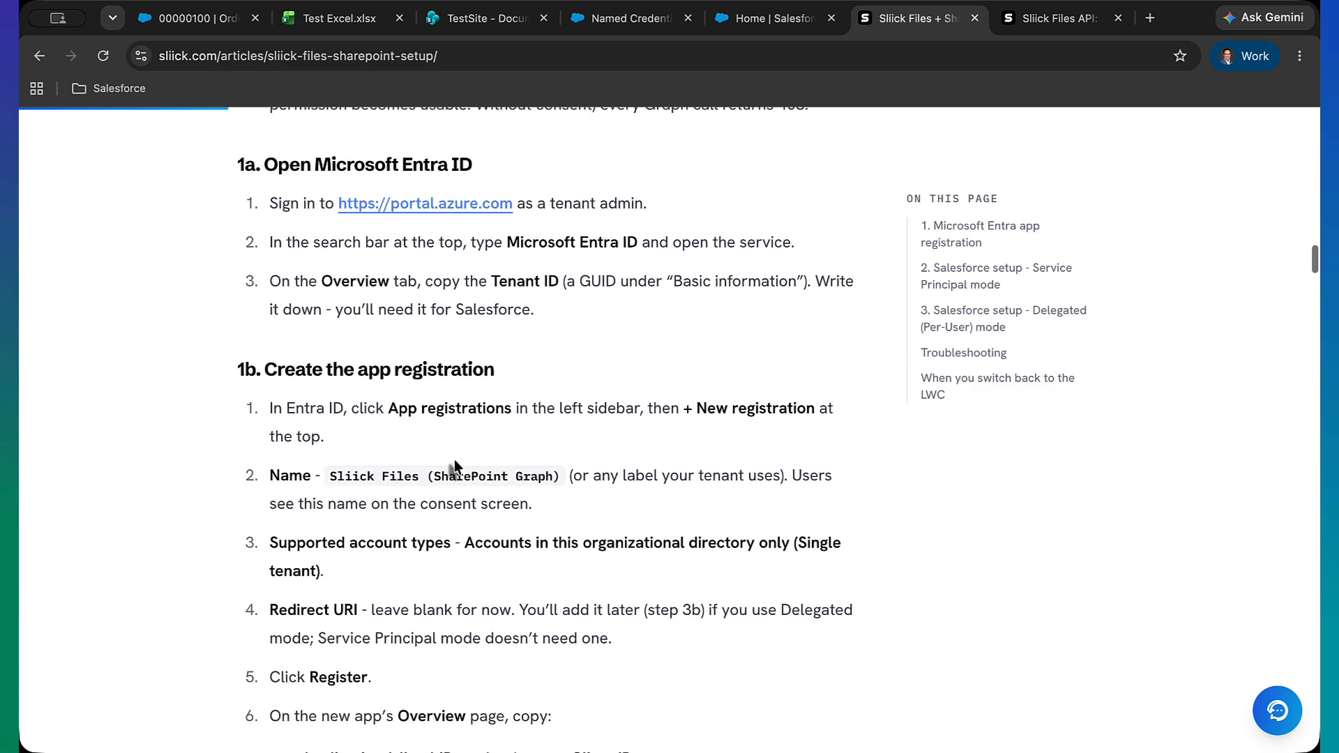
scroll(454, 496, down, 20)
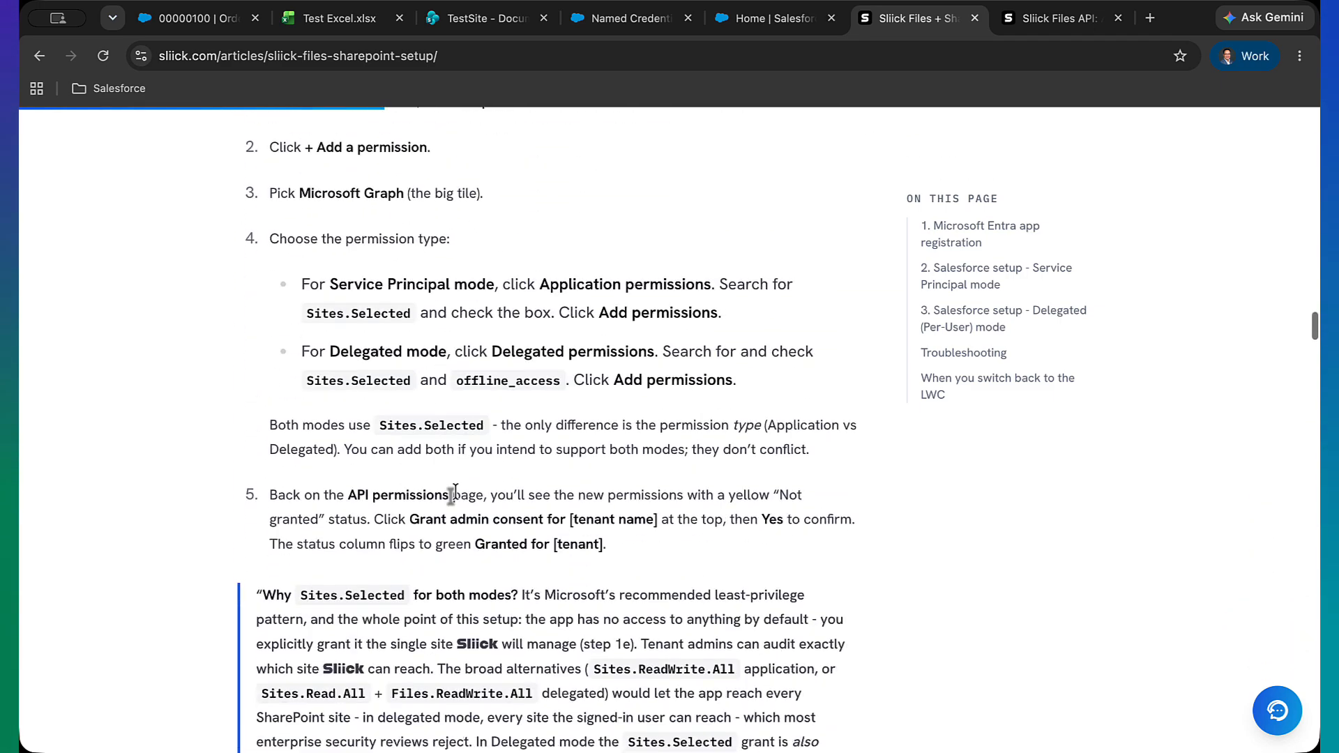
scroll(455, 495, down, 8)
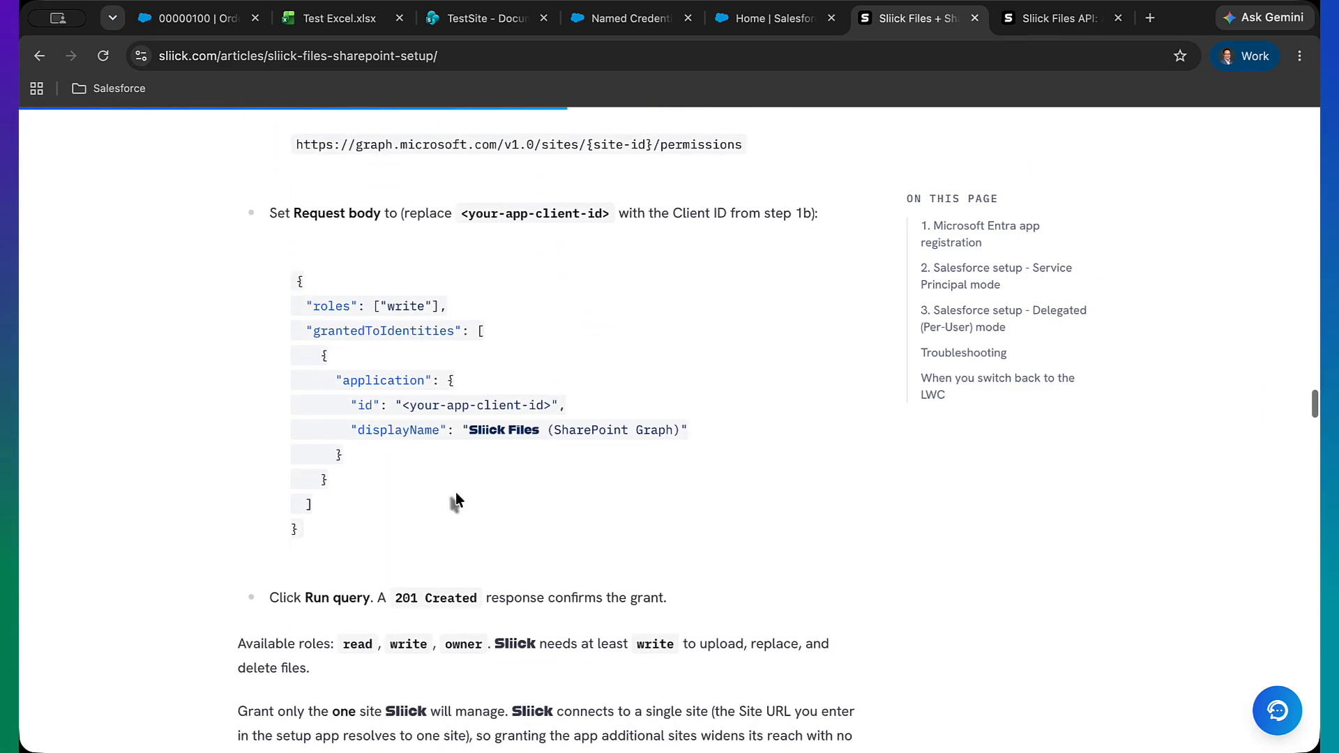
scroll(322, 283, up, 1)
scroll(323, 283, up, 3)
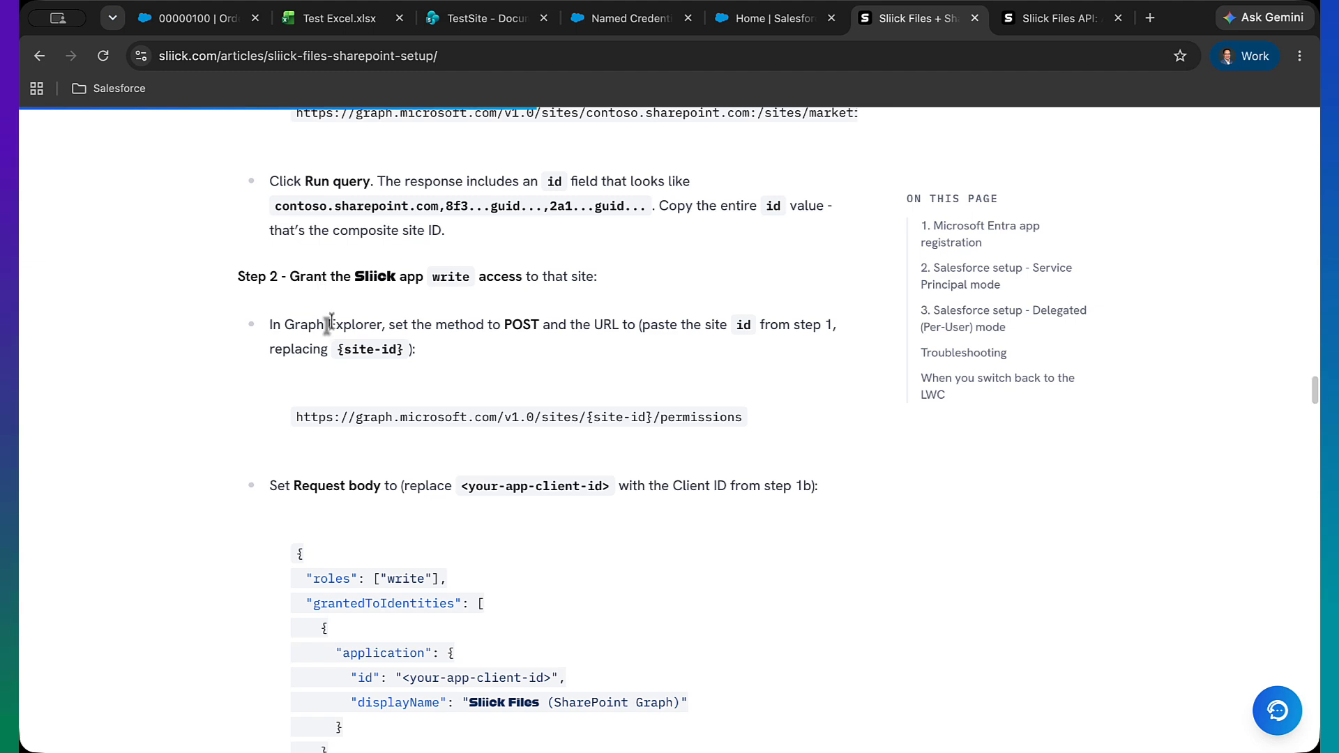
scroll(330, 324, up, 1)
scroll(408, 427, down, 3)
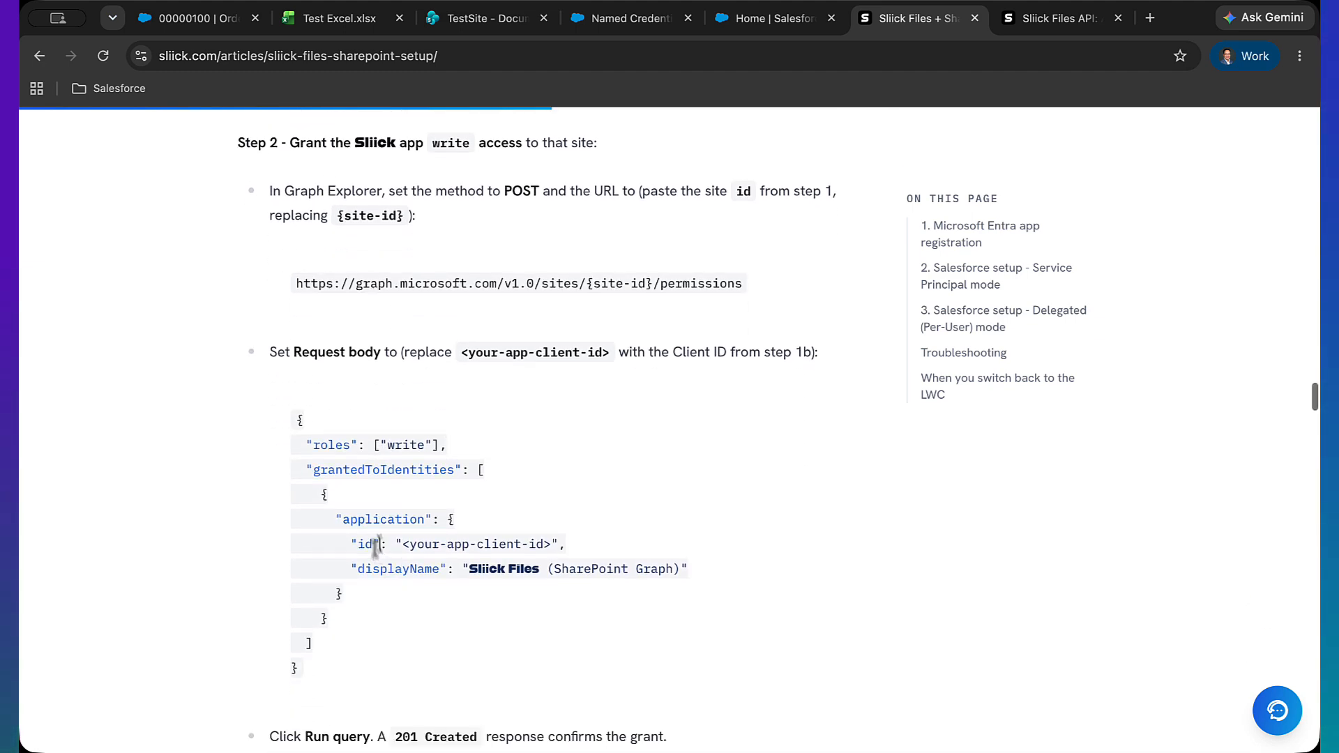
drag(381, 542, 378, 617)
scroll(378, 618, down, 4)
scroll(379, 612, down, 10)
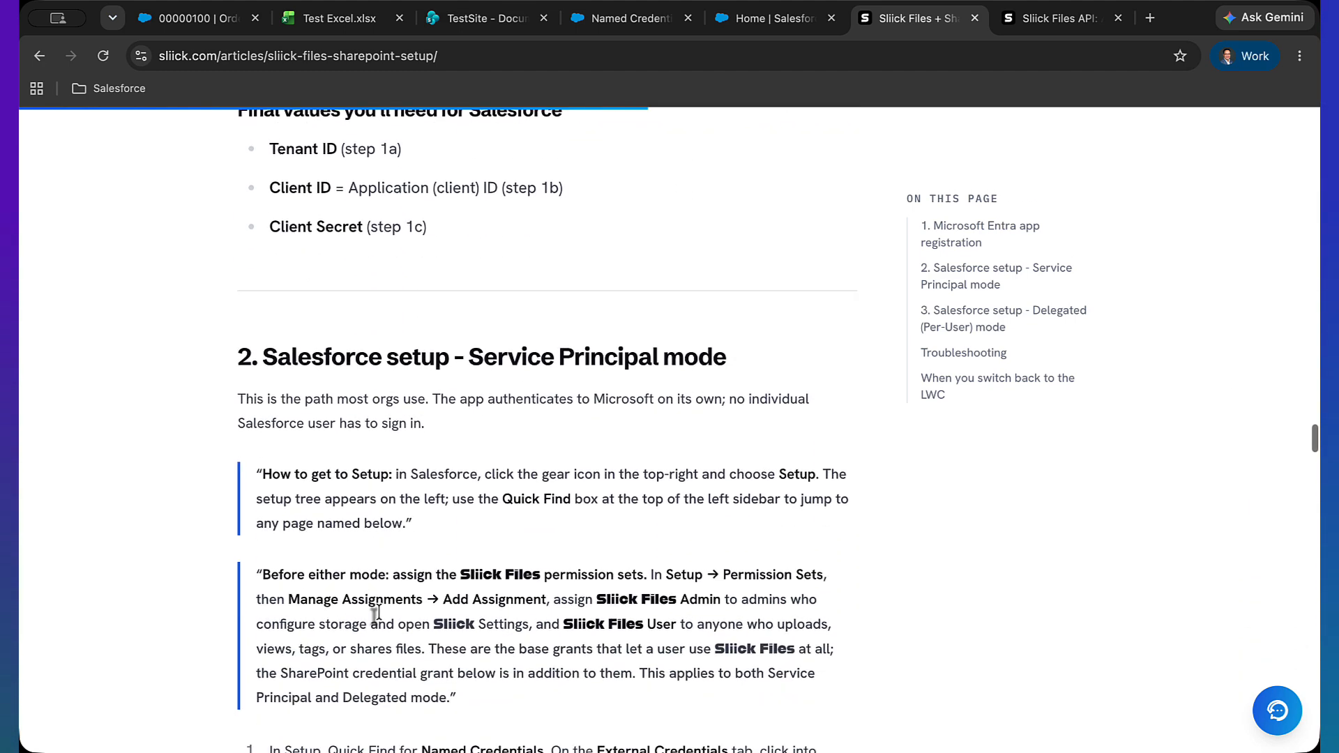
Switch to the Sliick Files API reference article and read through its Apex quick-reference upload examples
click(1052, 21)
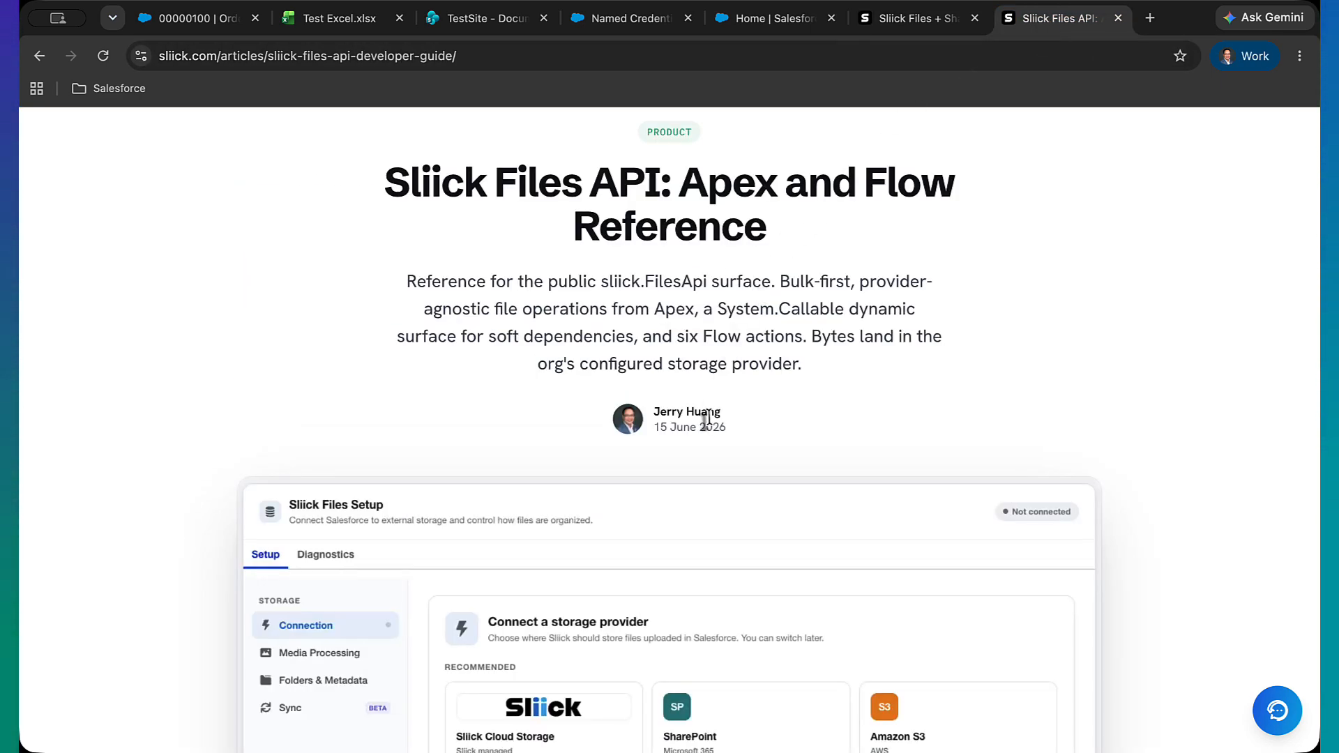
scroll(707, 419, down, 12)
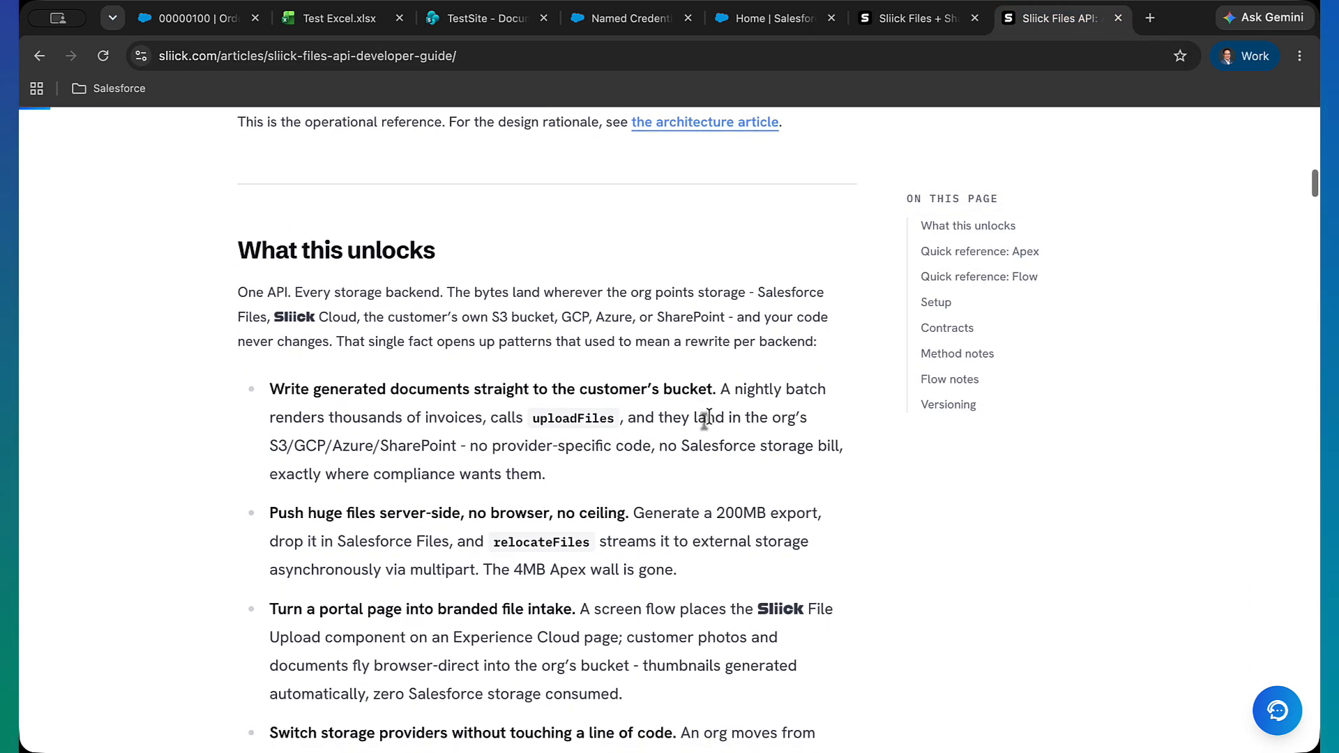
scroll(706, 418, down, 15)
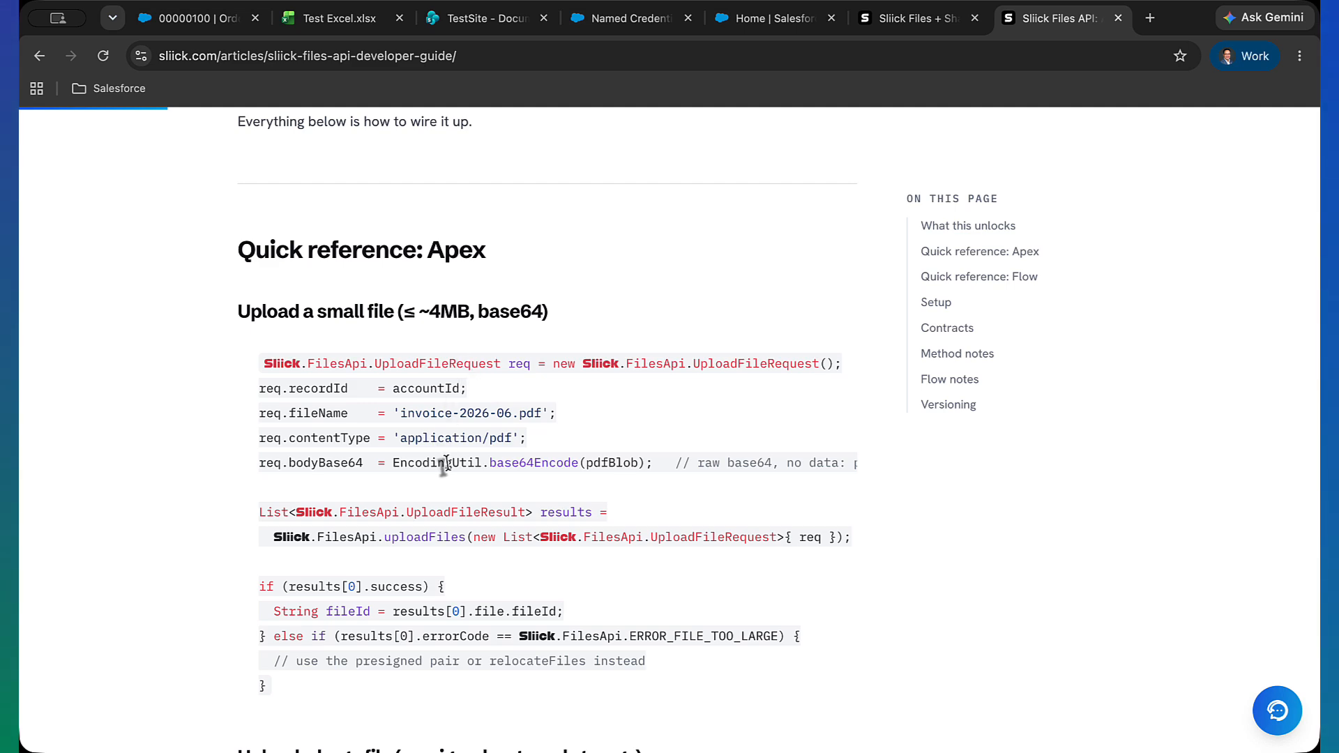
scroll(446, 464, down, 2)
drag(402, 284, 416, 497)
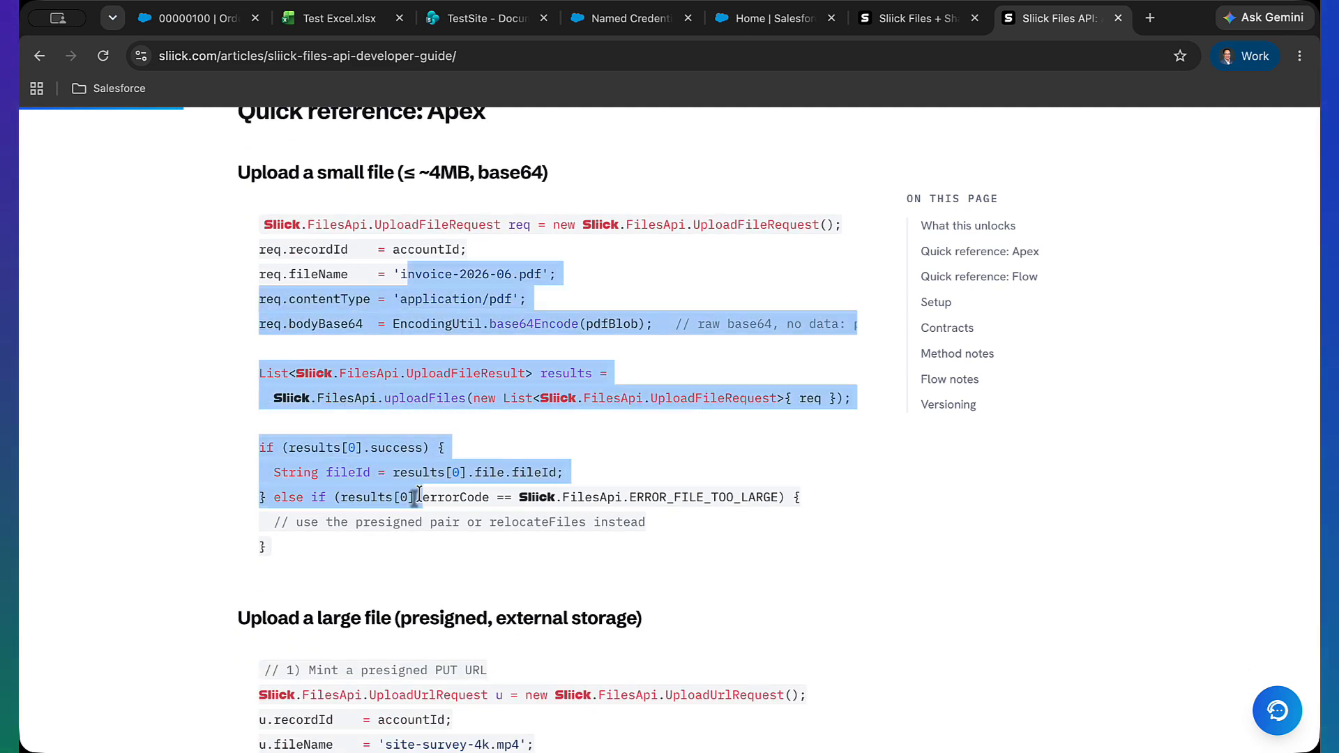
click(416, 496)
scroll(423, 555, down, 4)
scroll(423, 554, down, 2)
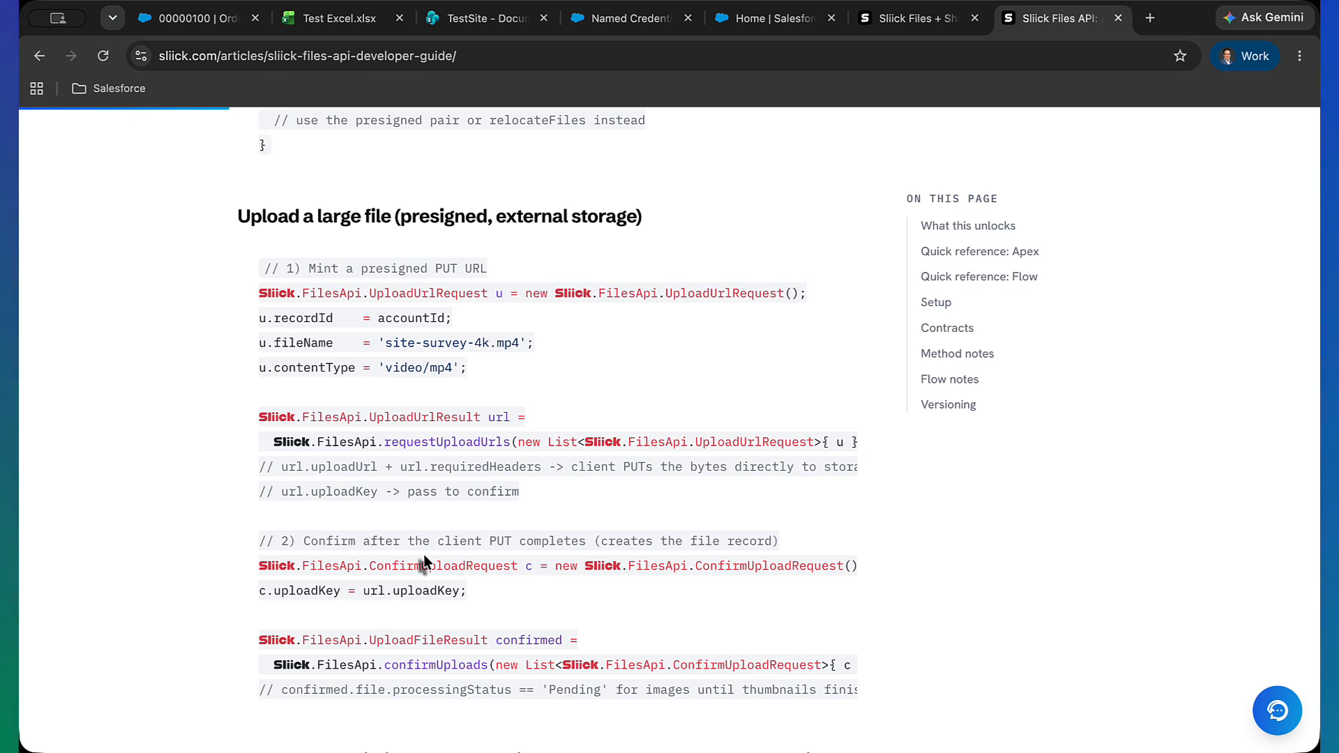
scroll(447, 457, down, 2)
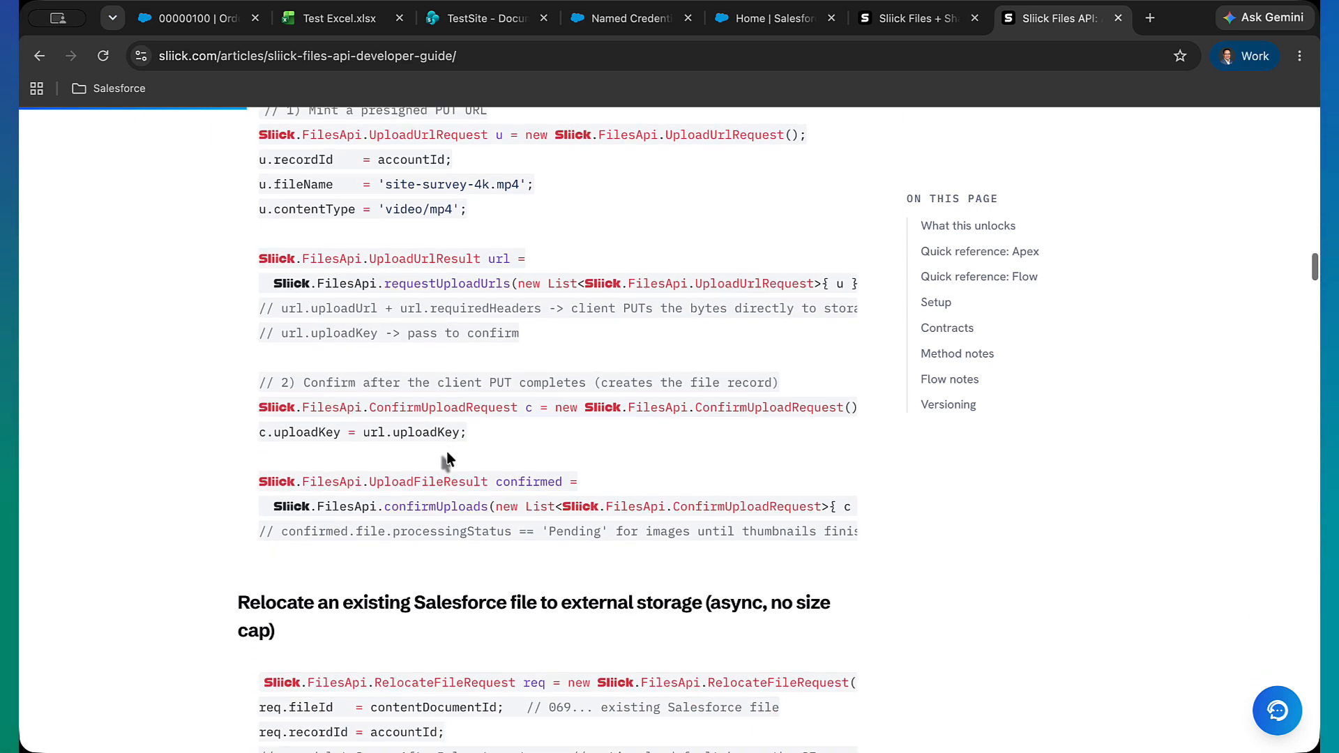